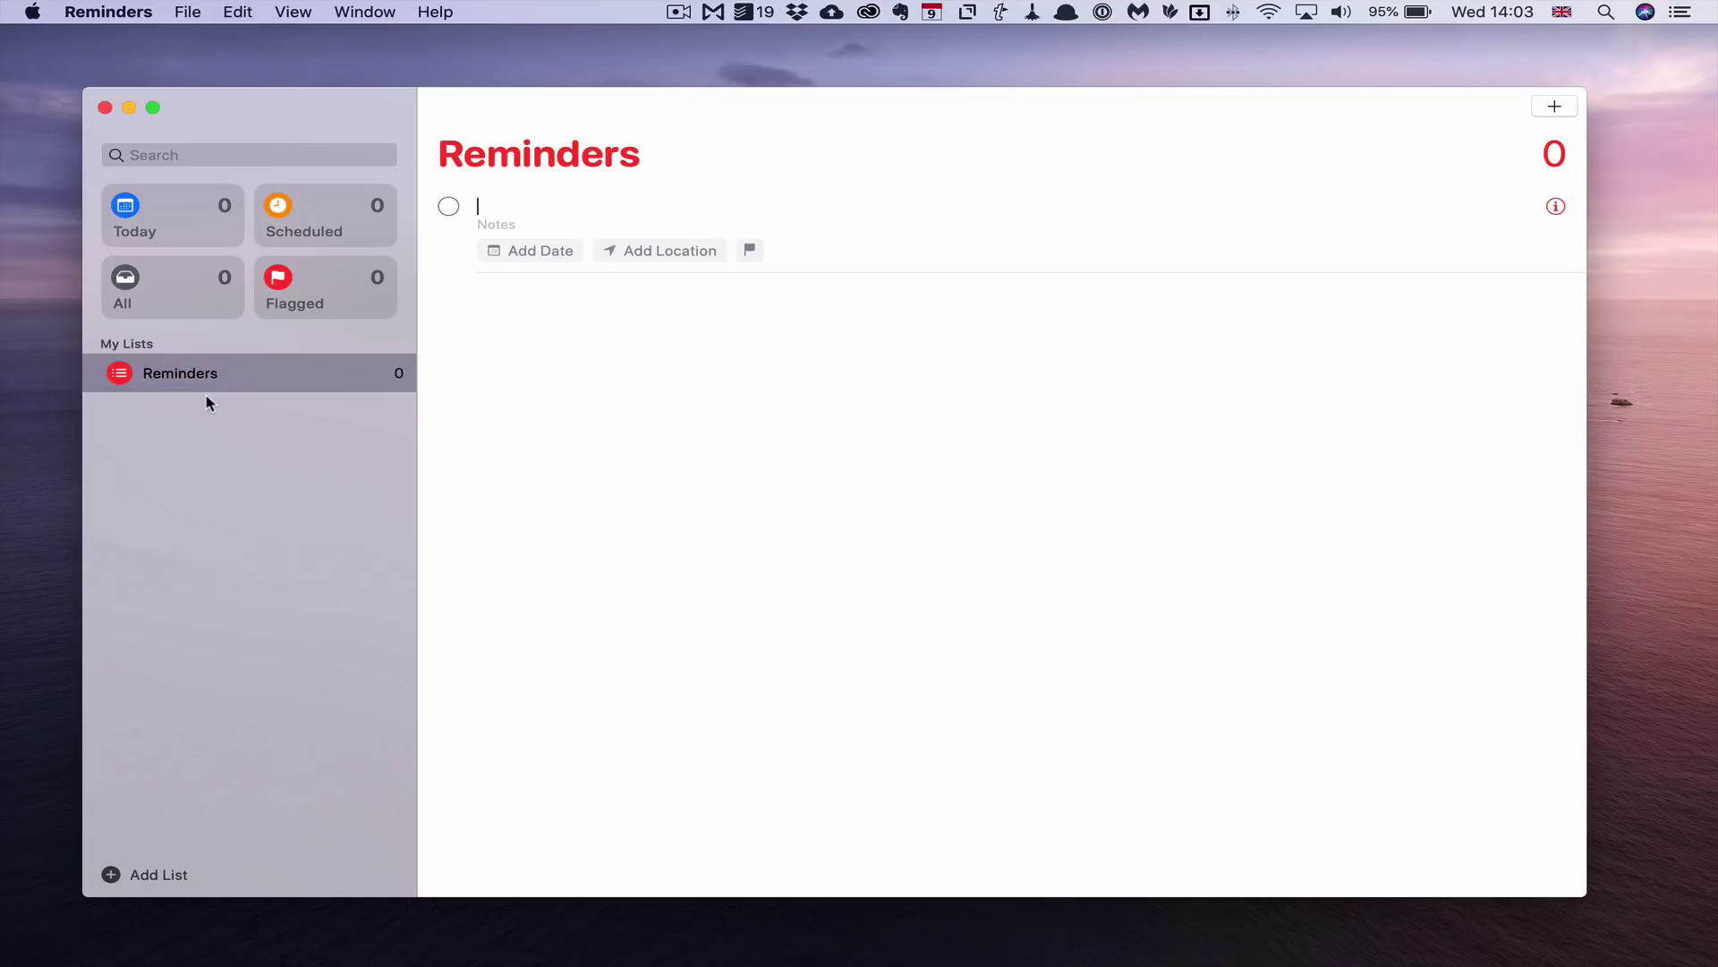
Rename the default Reminders list as INBOX
right_click(196, 370)
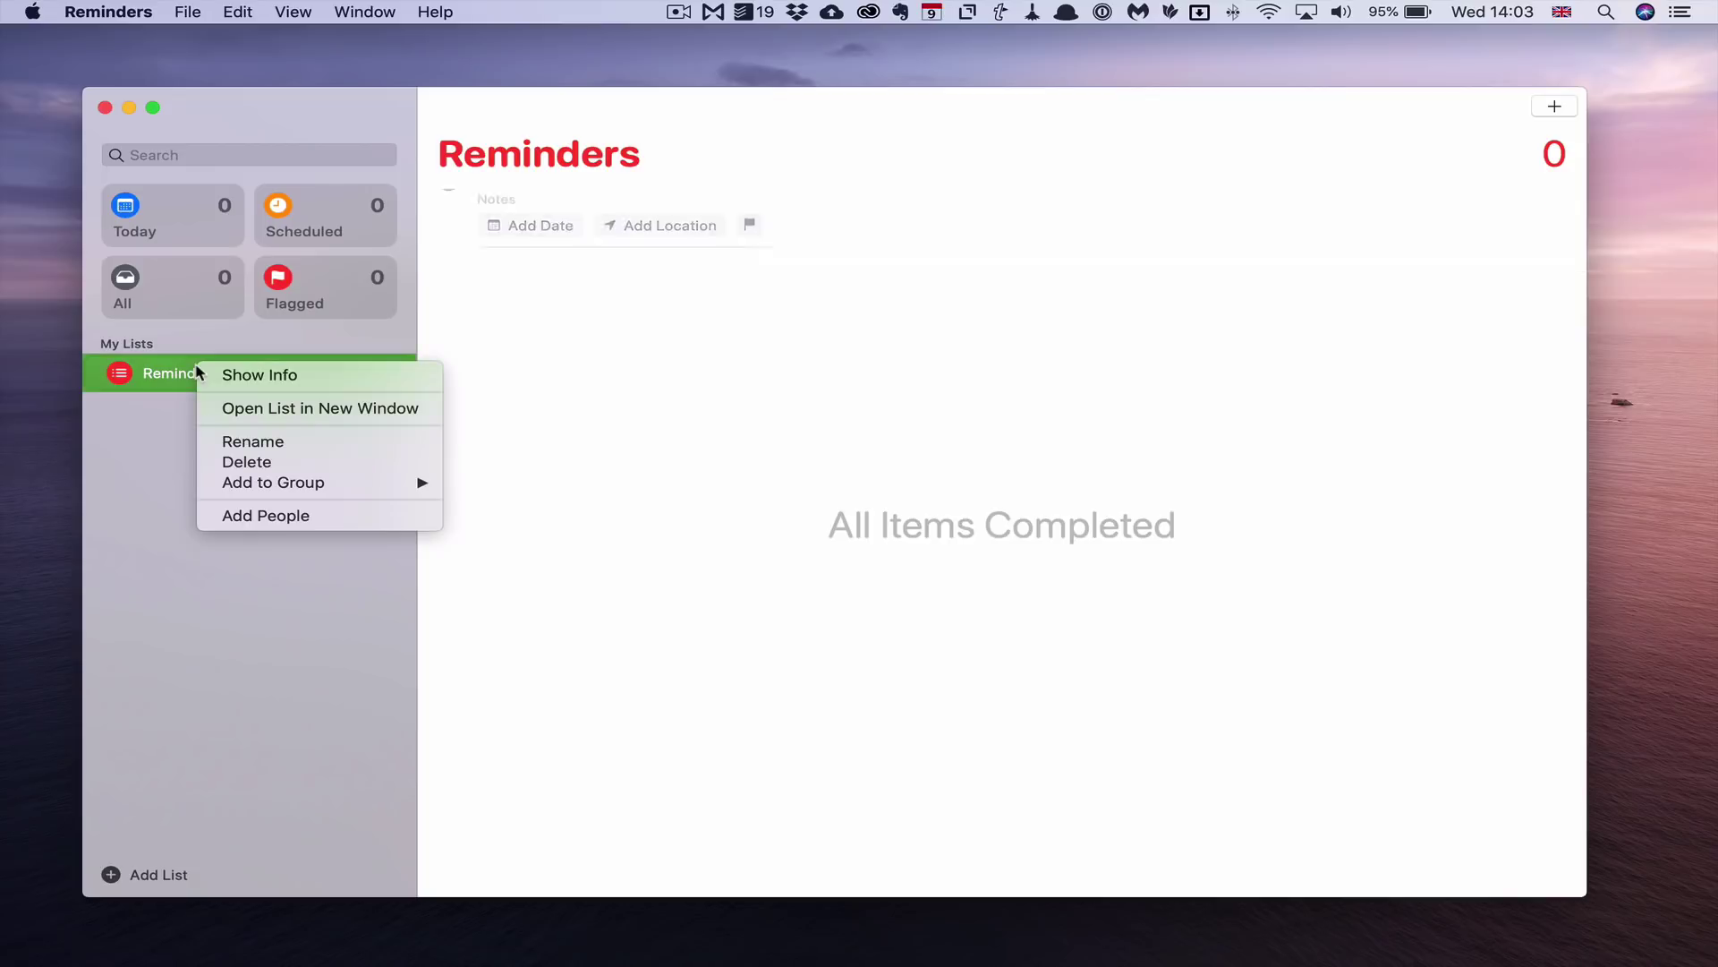
click(278, 444)
text(INBOX)
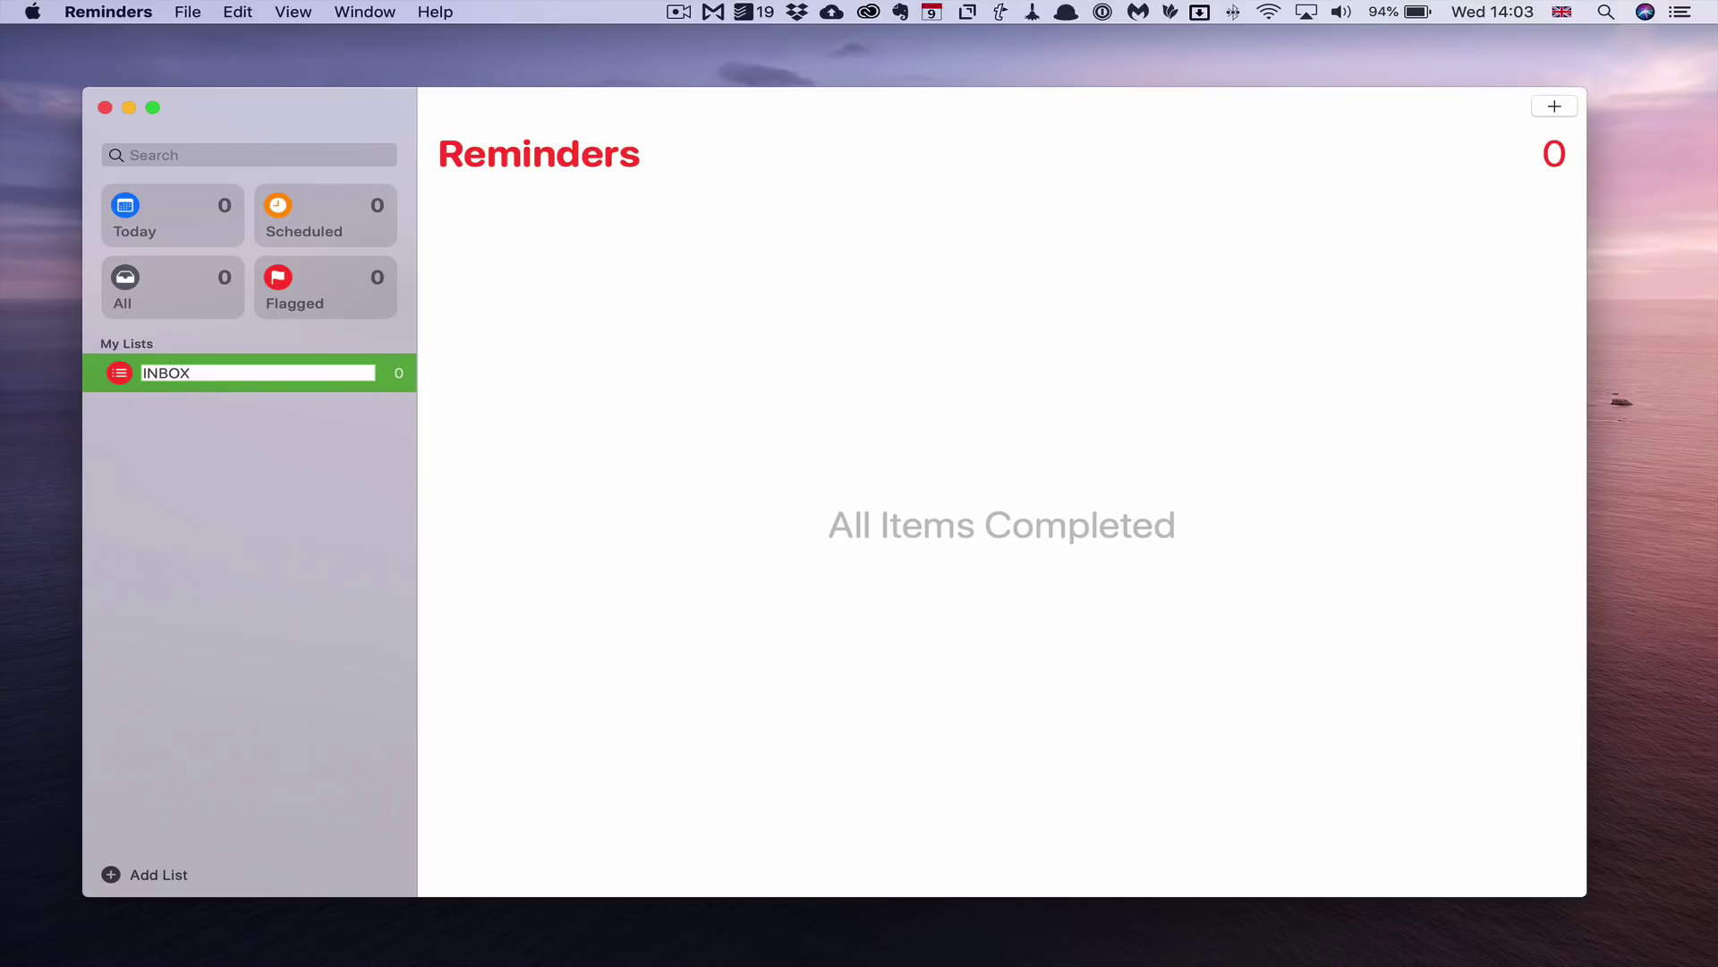
key(Return)
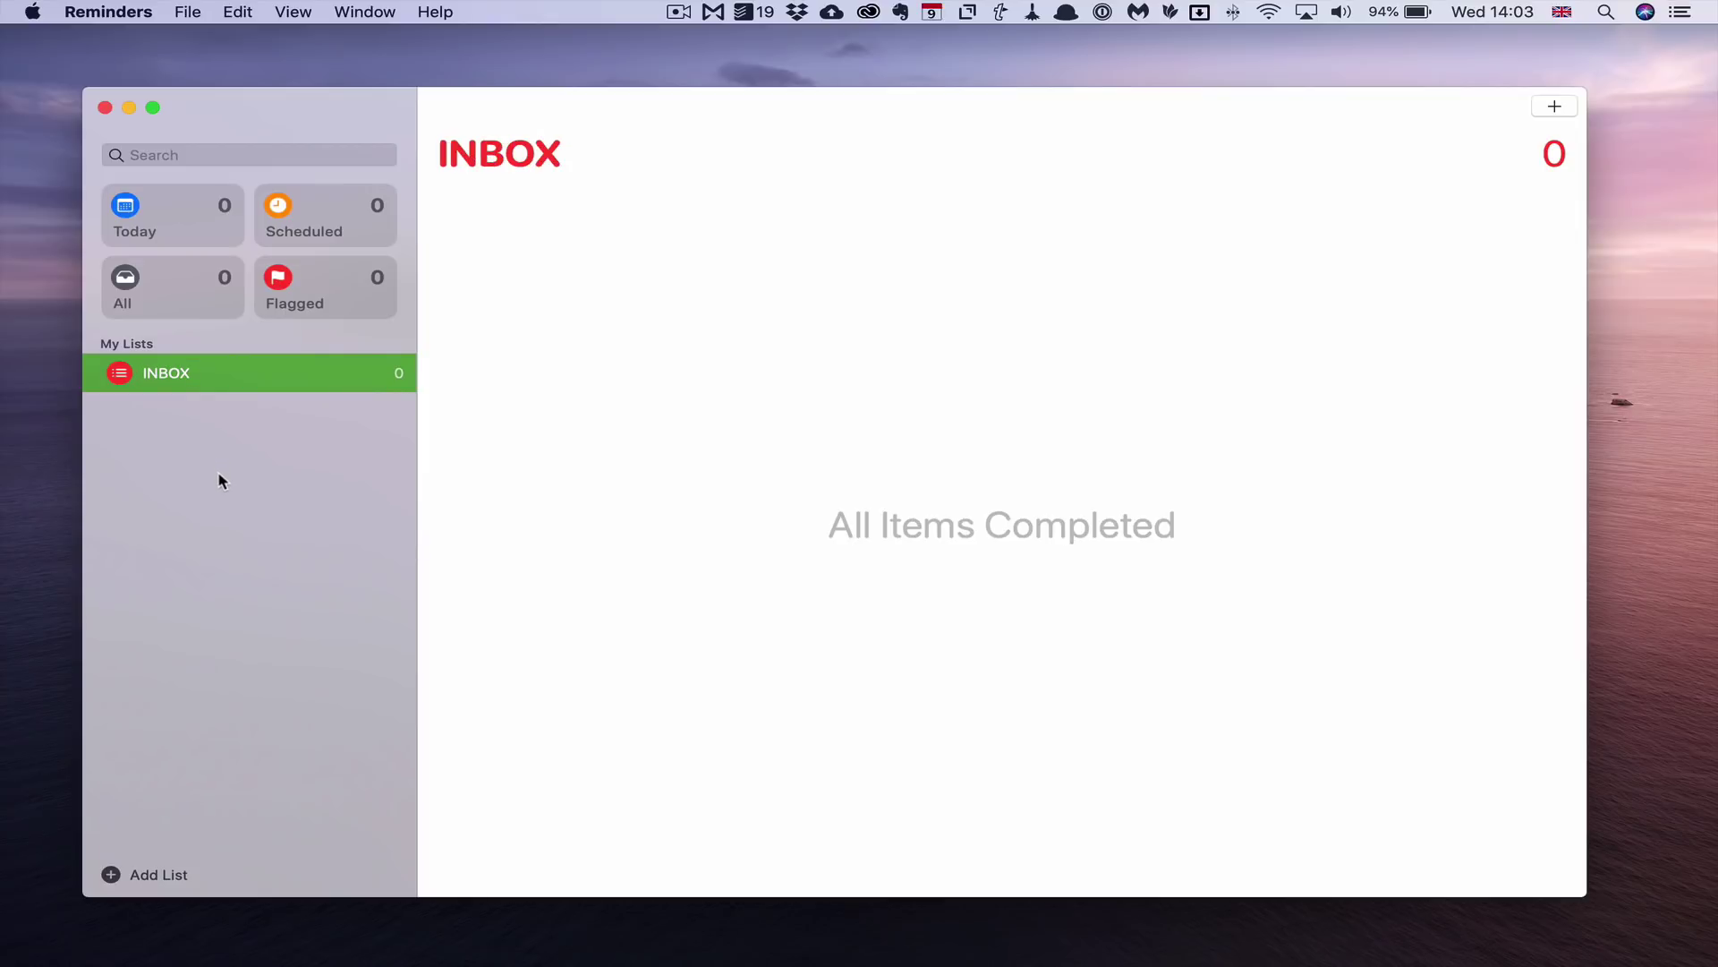
Give the INBOX list an orange colour and the computer screen icon
mouse_move(123, 382)
right_click(154, 379)
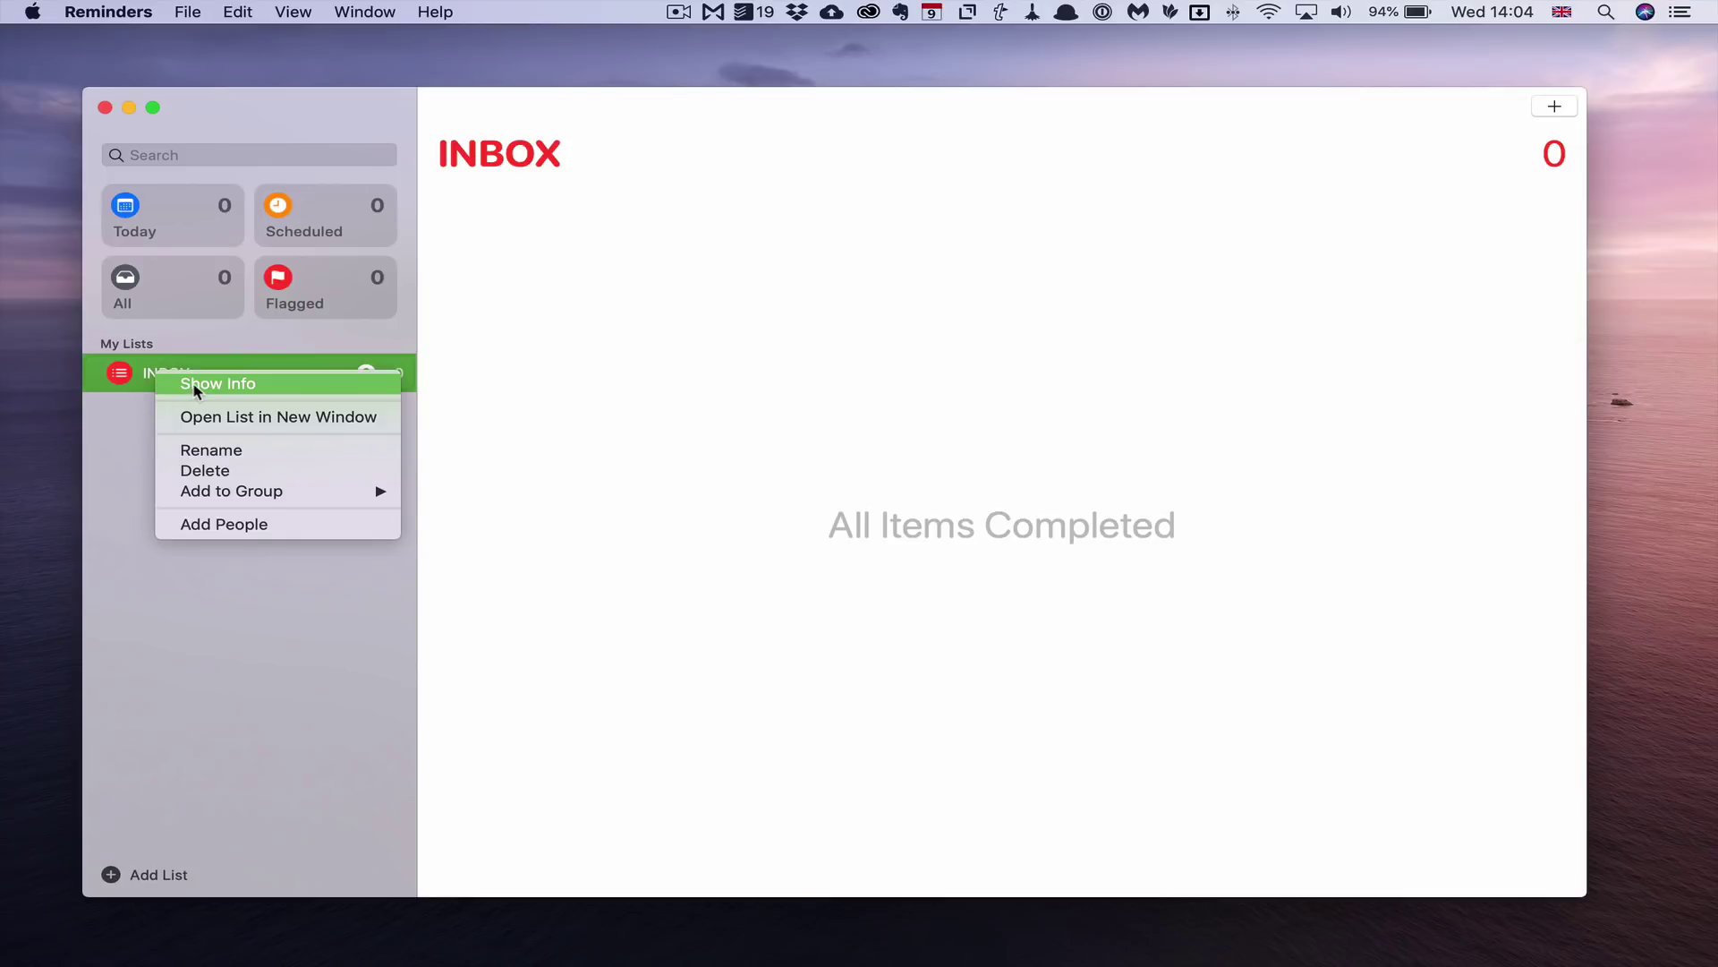
click(193, 384)
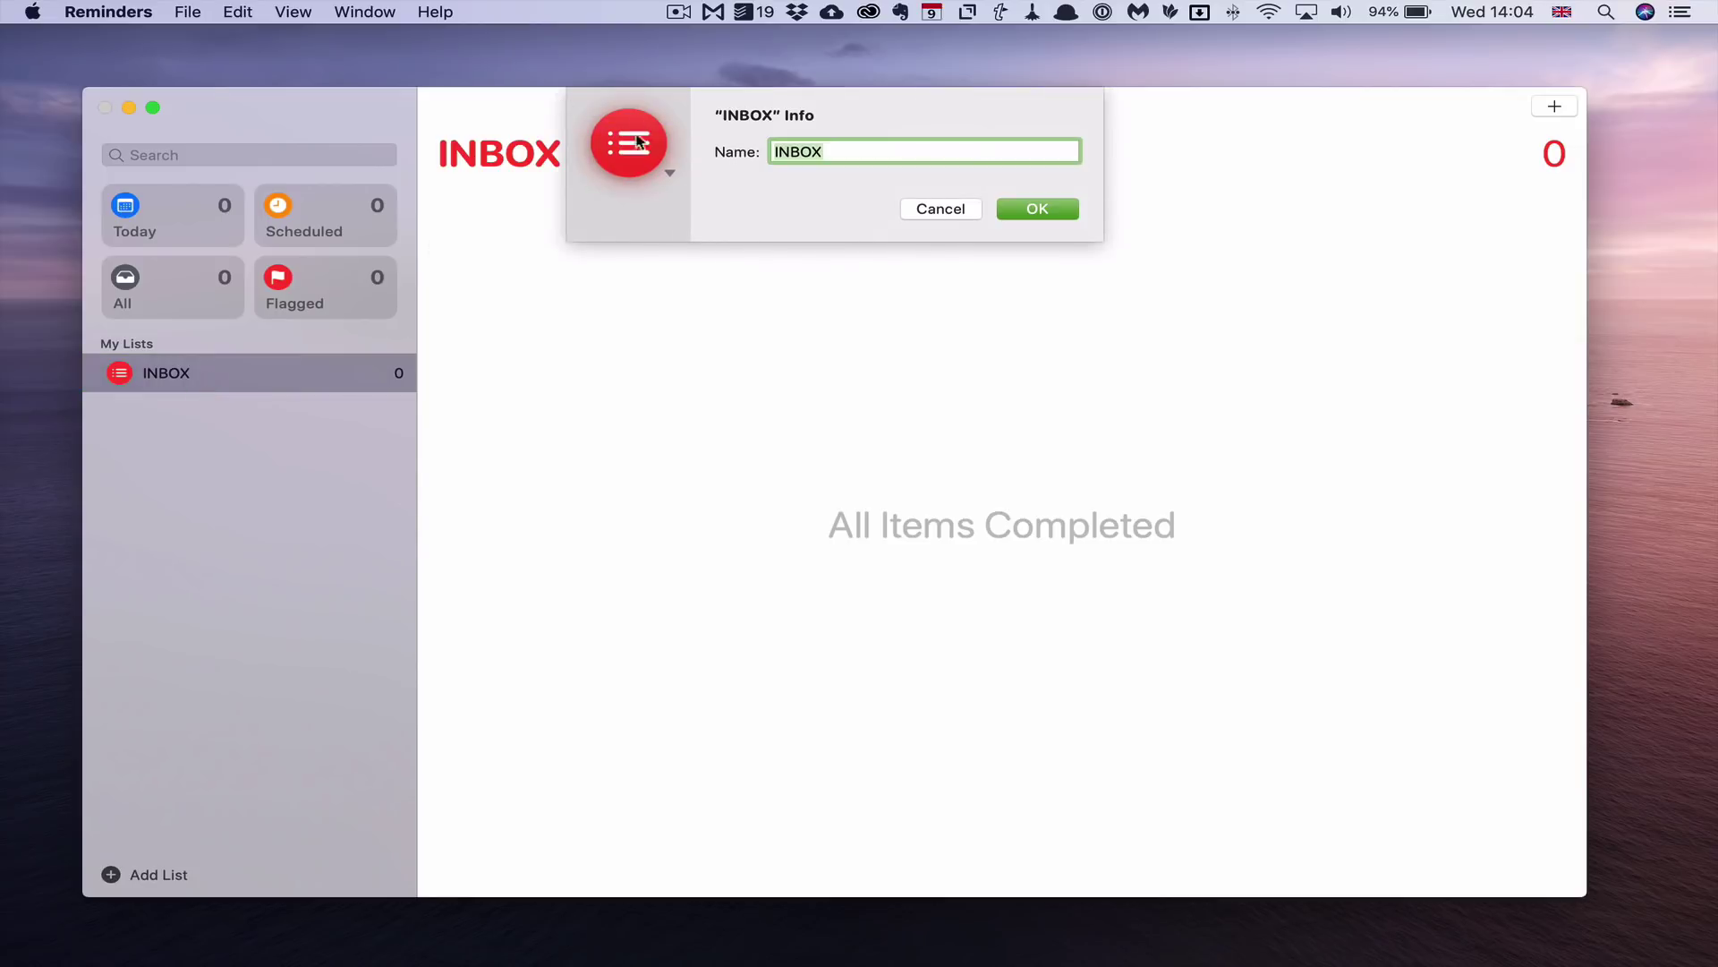
click(638, 162)
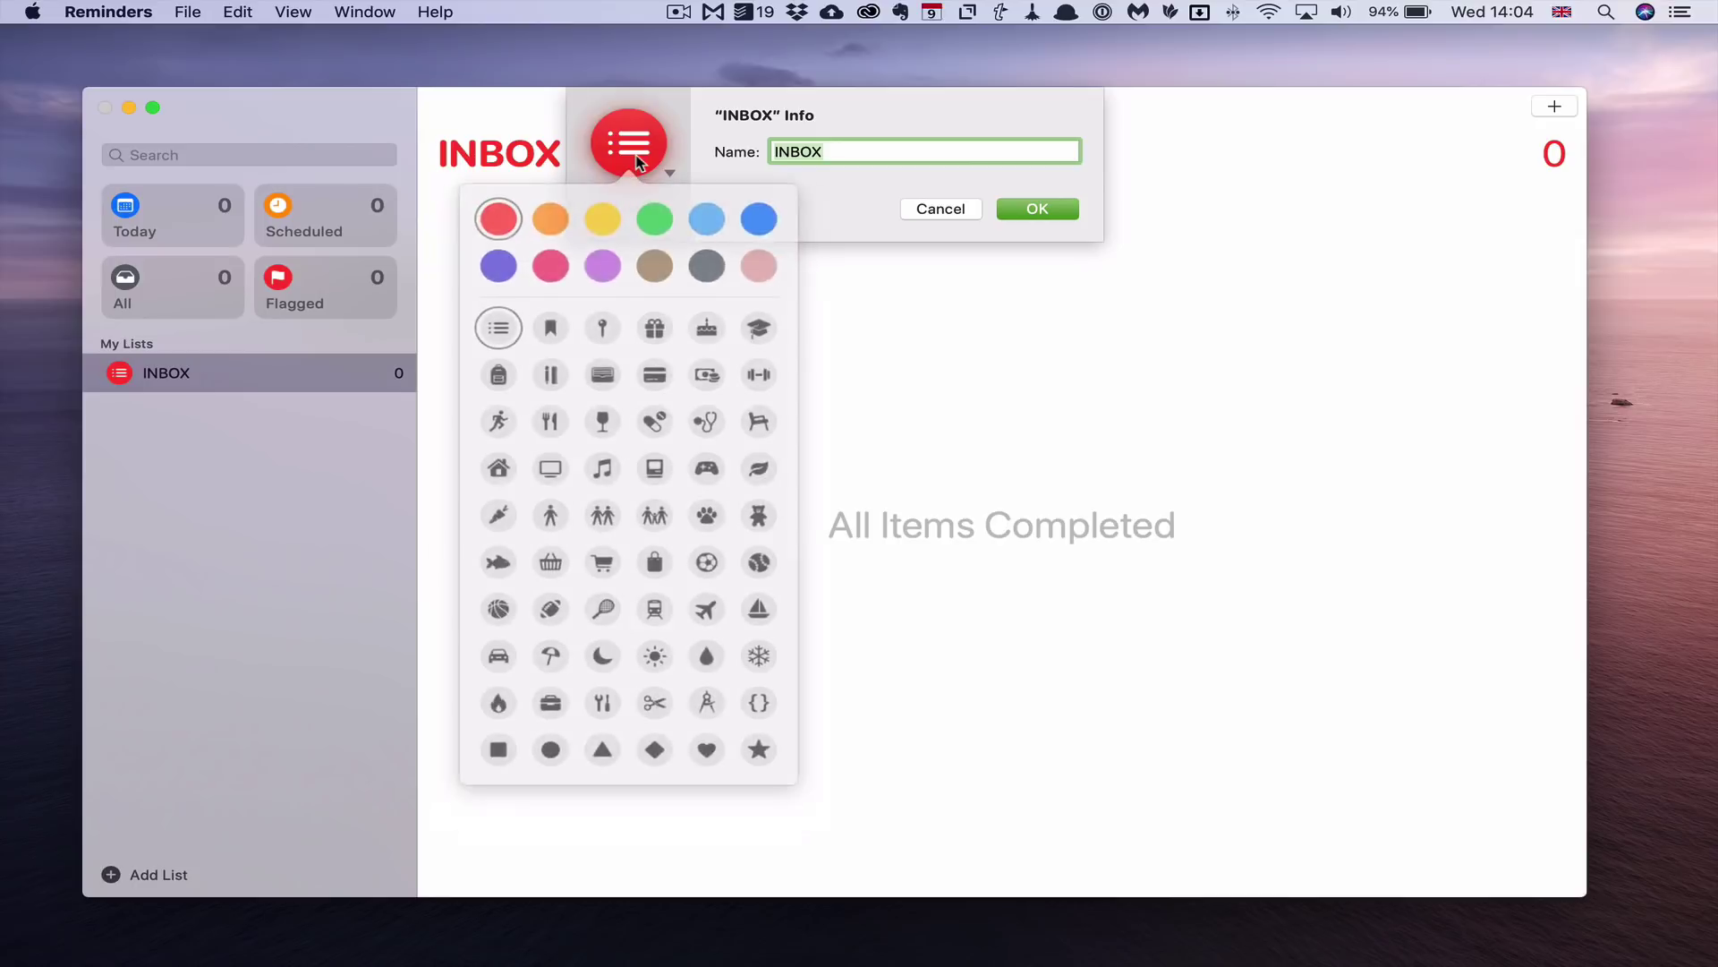
click(554, 218)
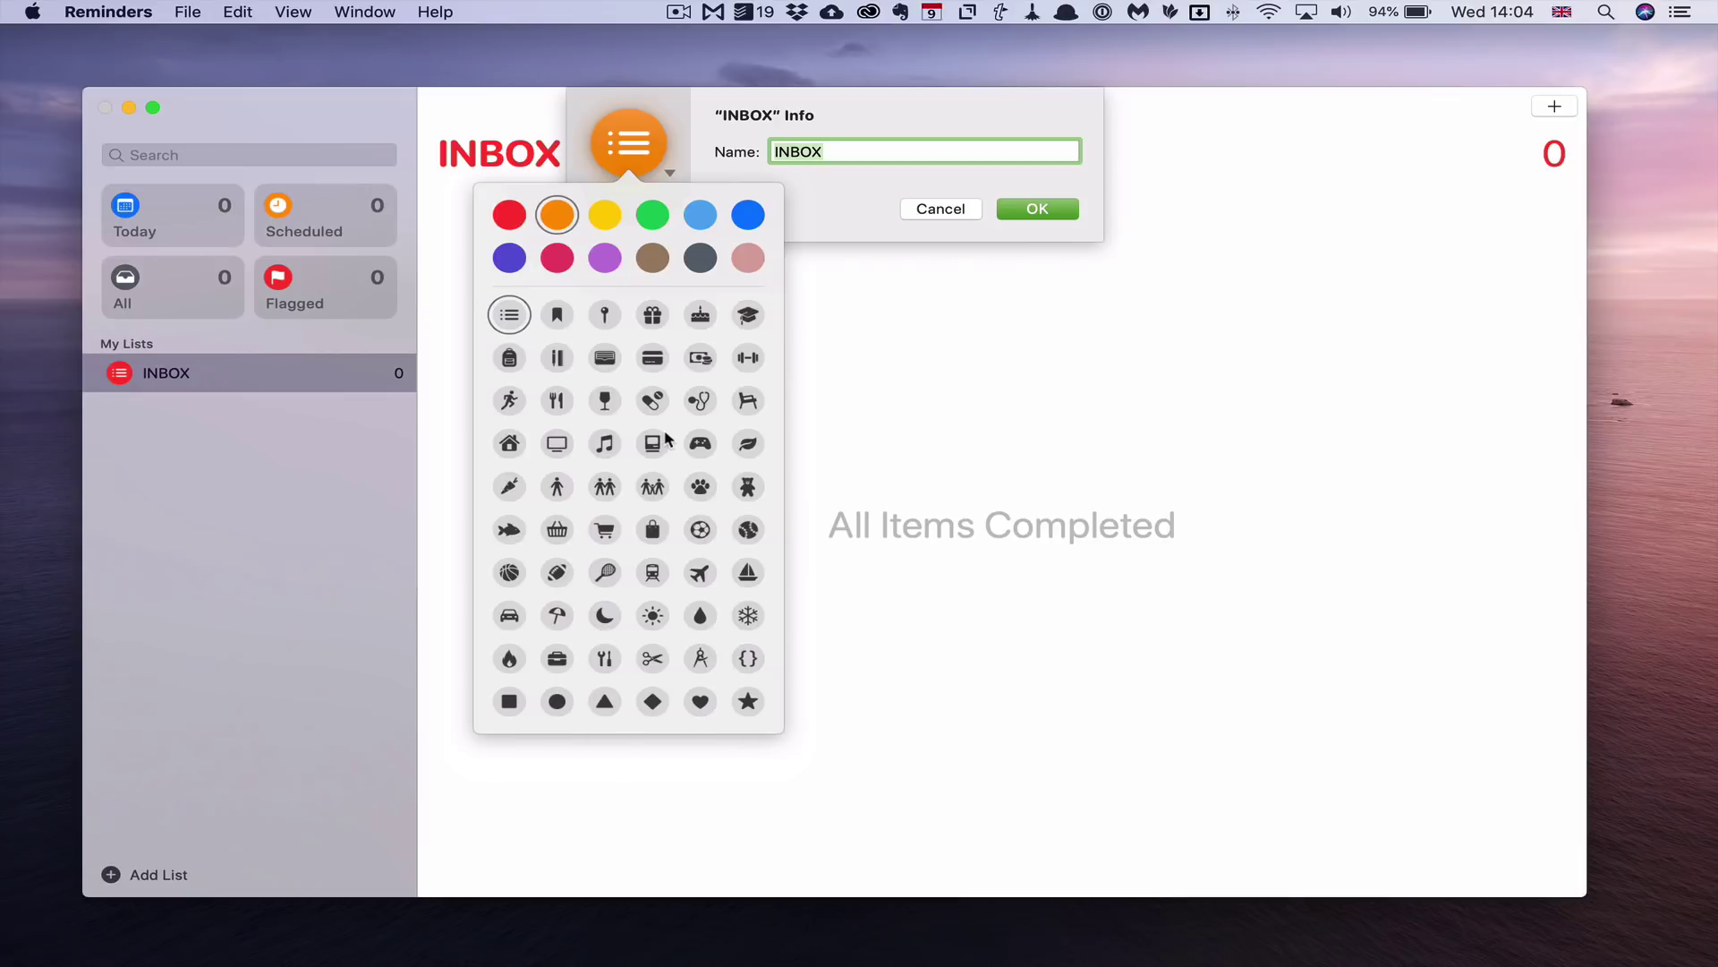
click(557, 445)
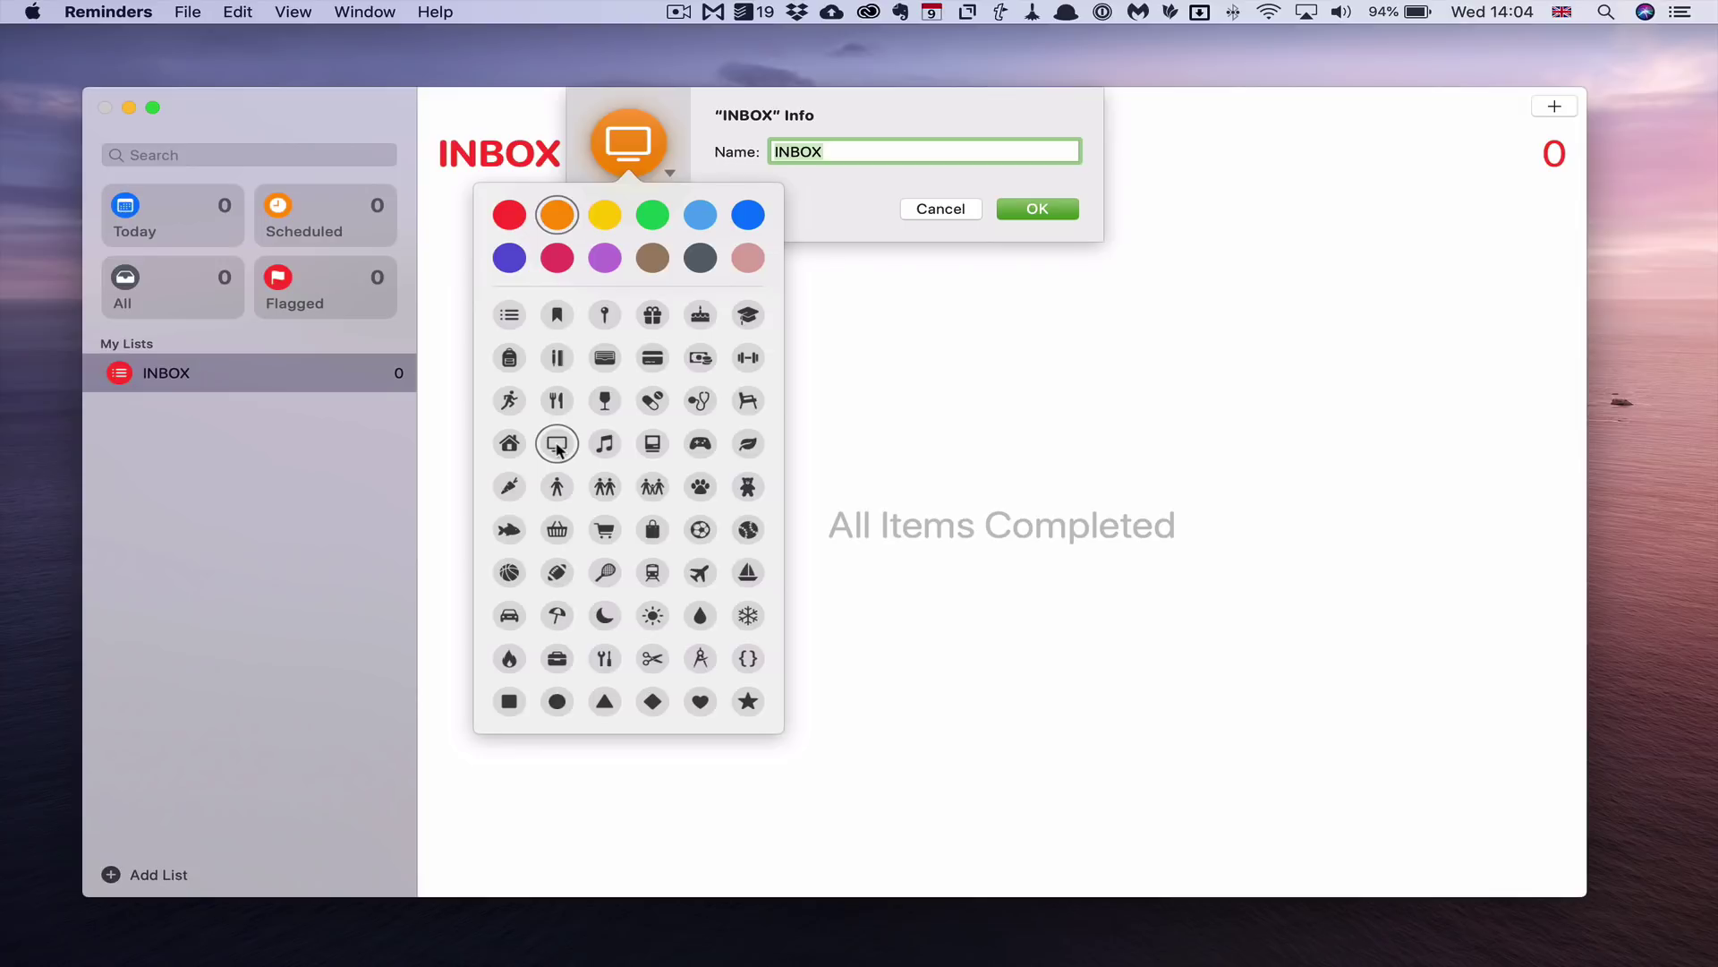
click(1039, 209)
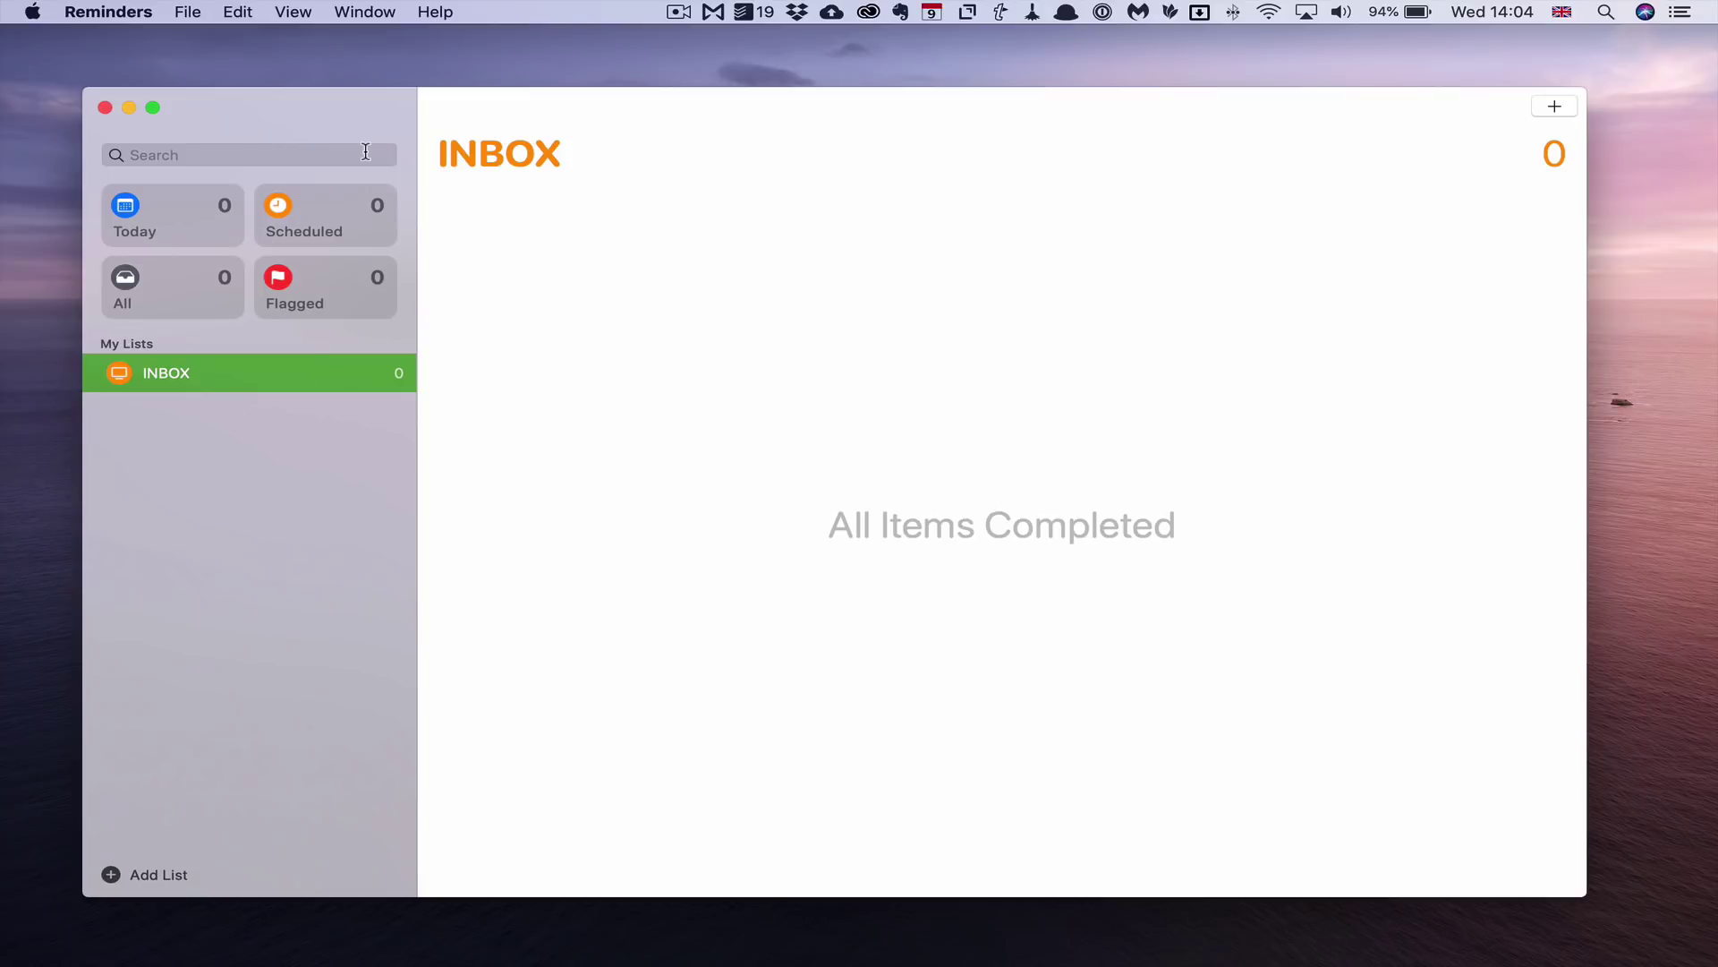
Create two list groups named ROUTINES and WORK
click(187, 10)
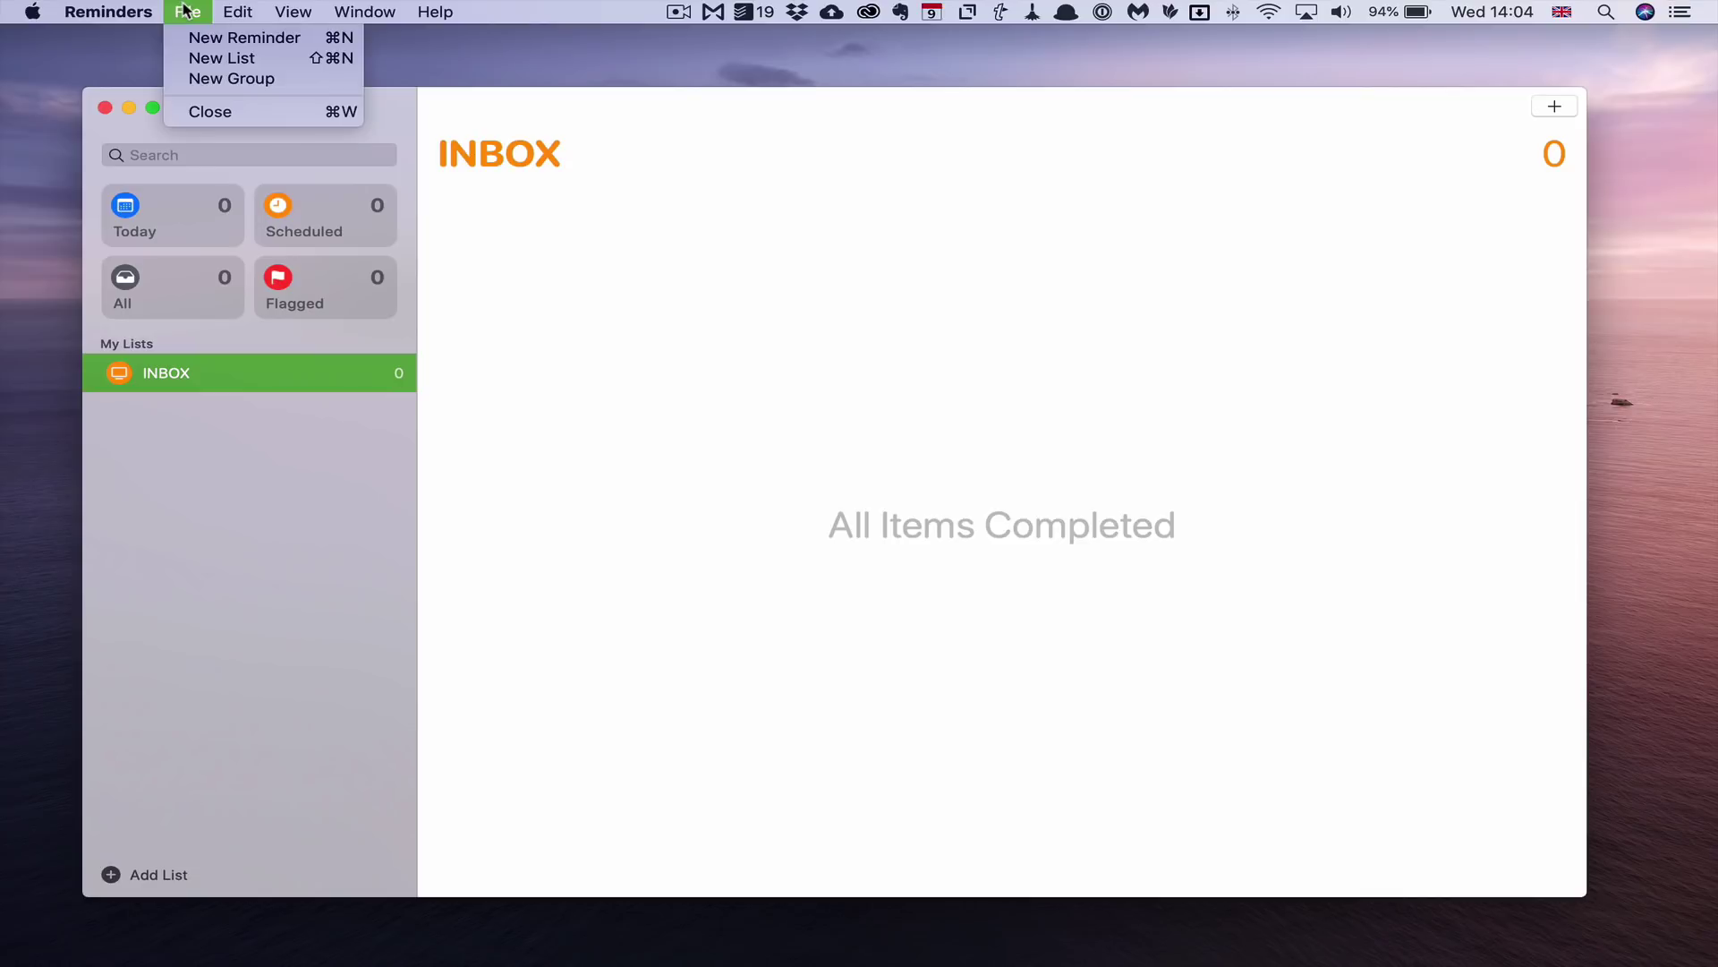
click(230, 79)
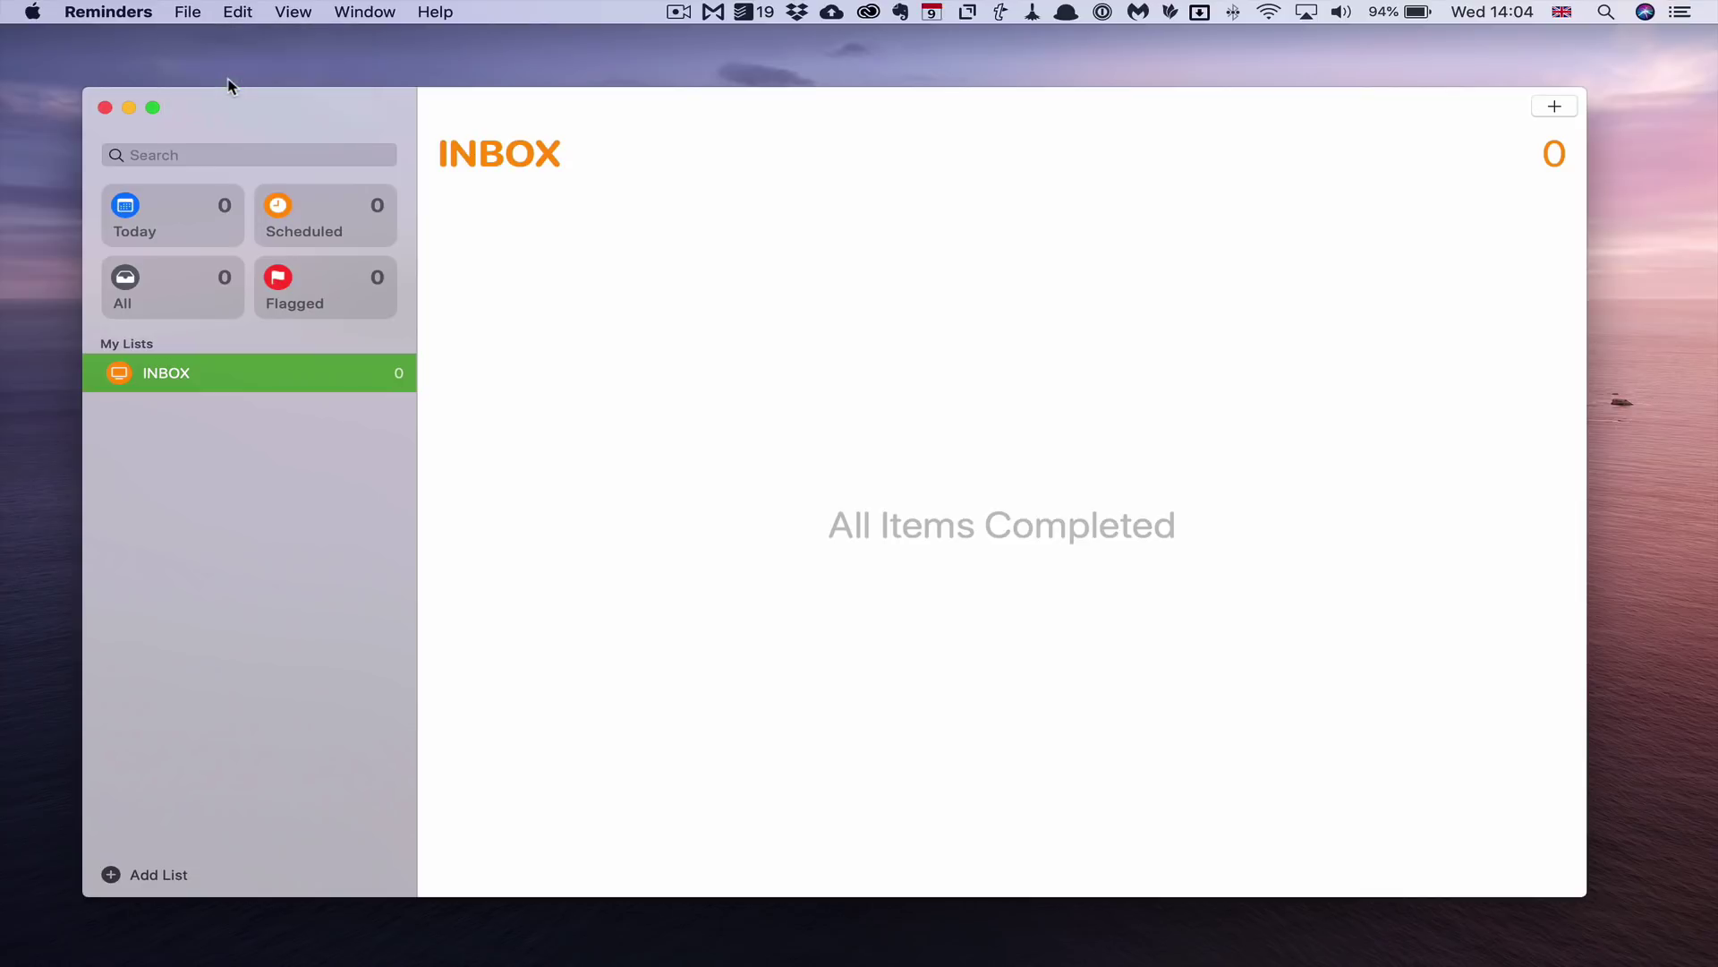
text(ROUTINES)
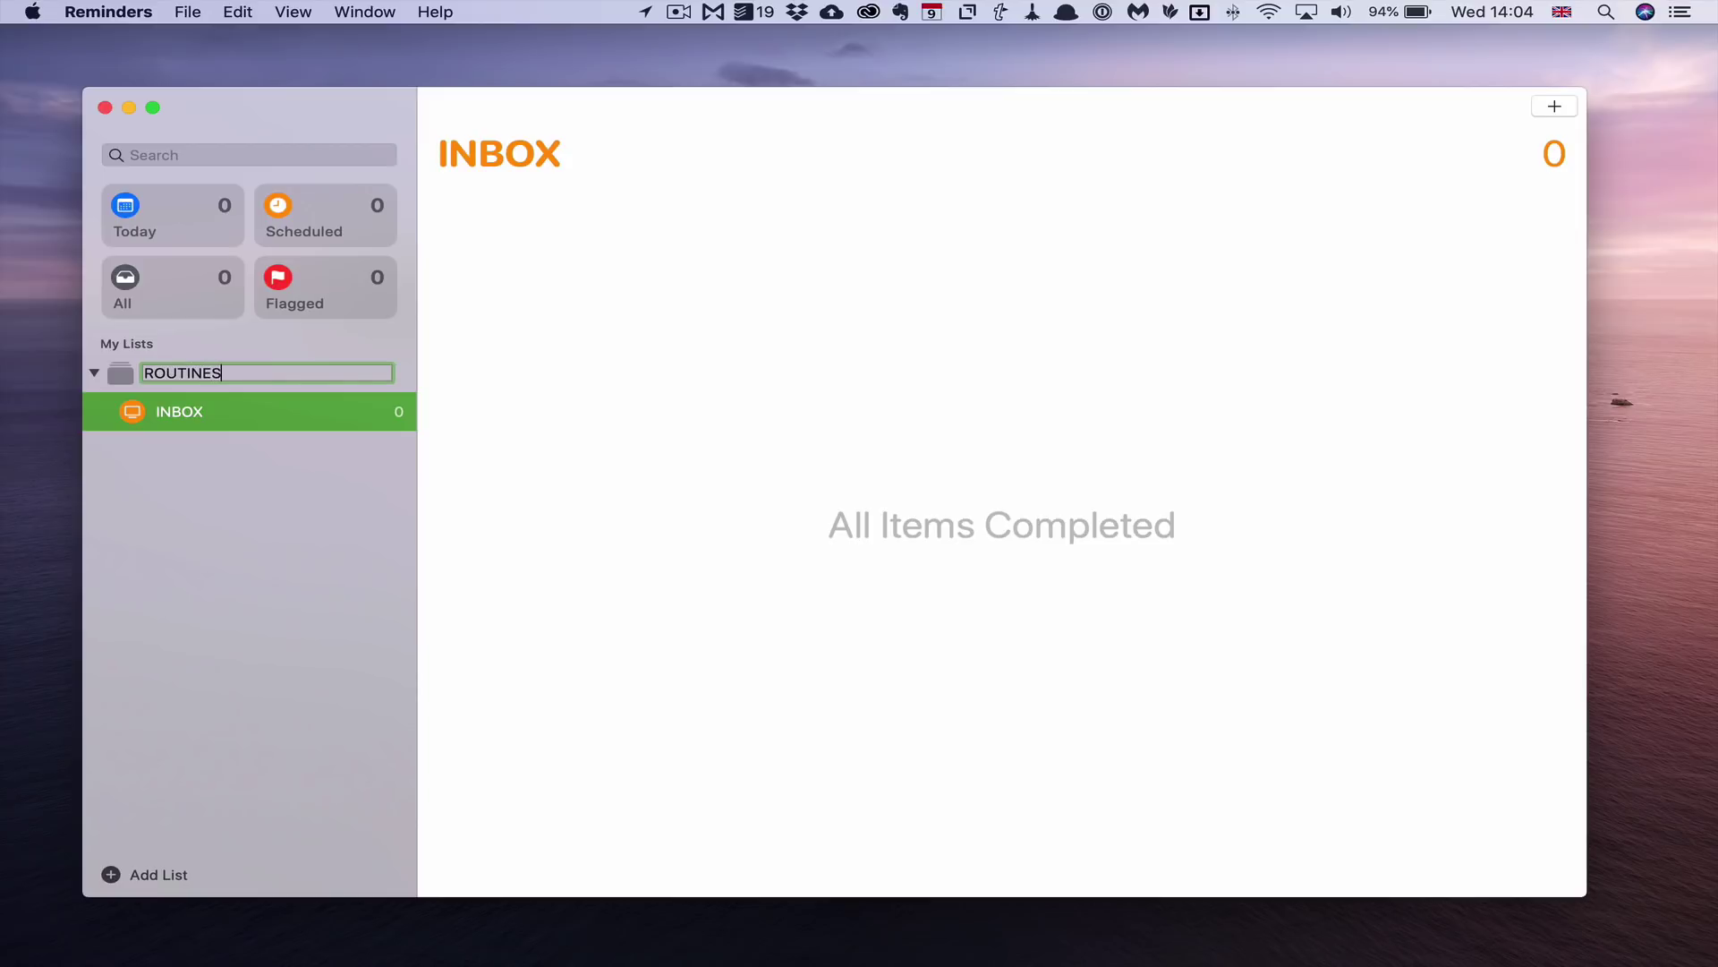
key(Return)
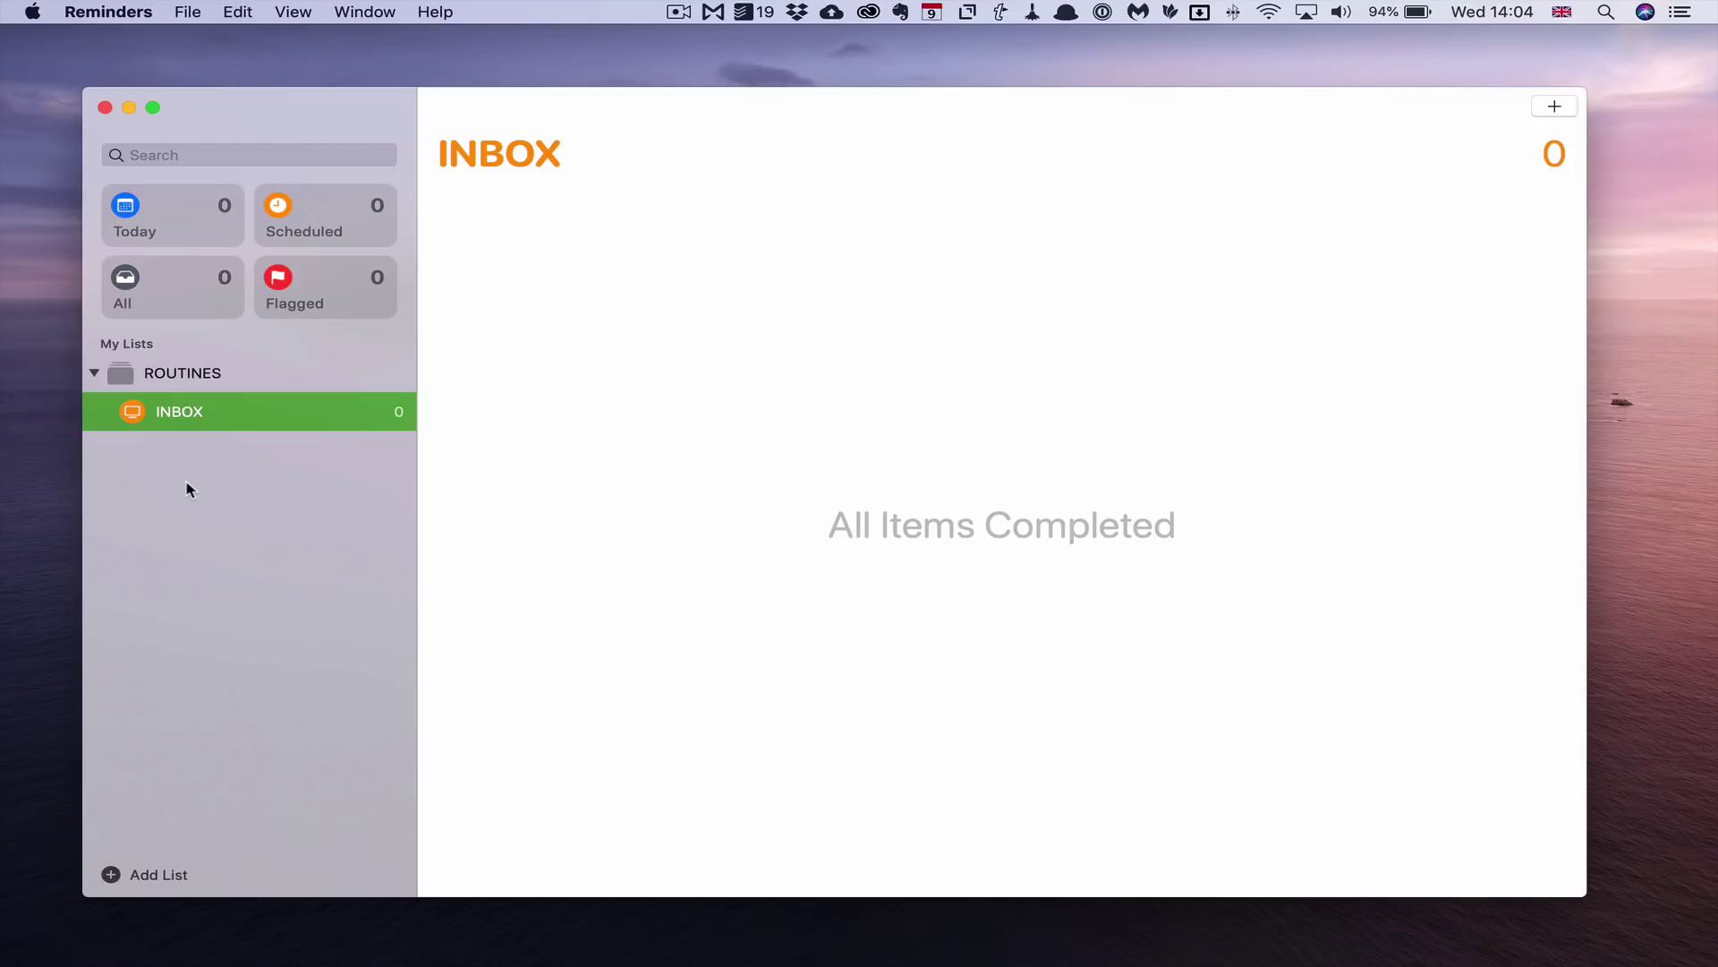
click(189, 13)
click(240, 80)
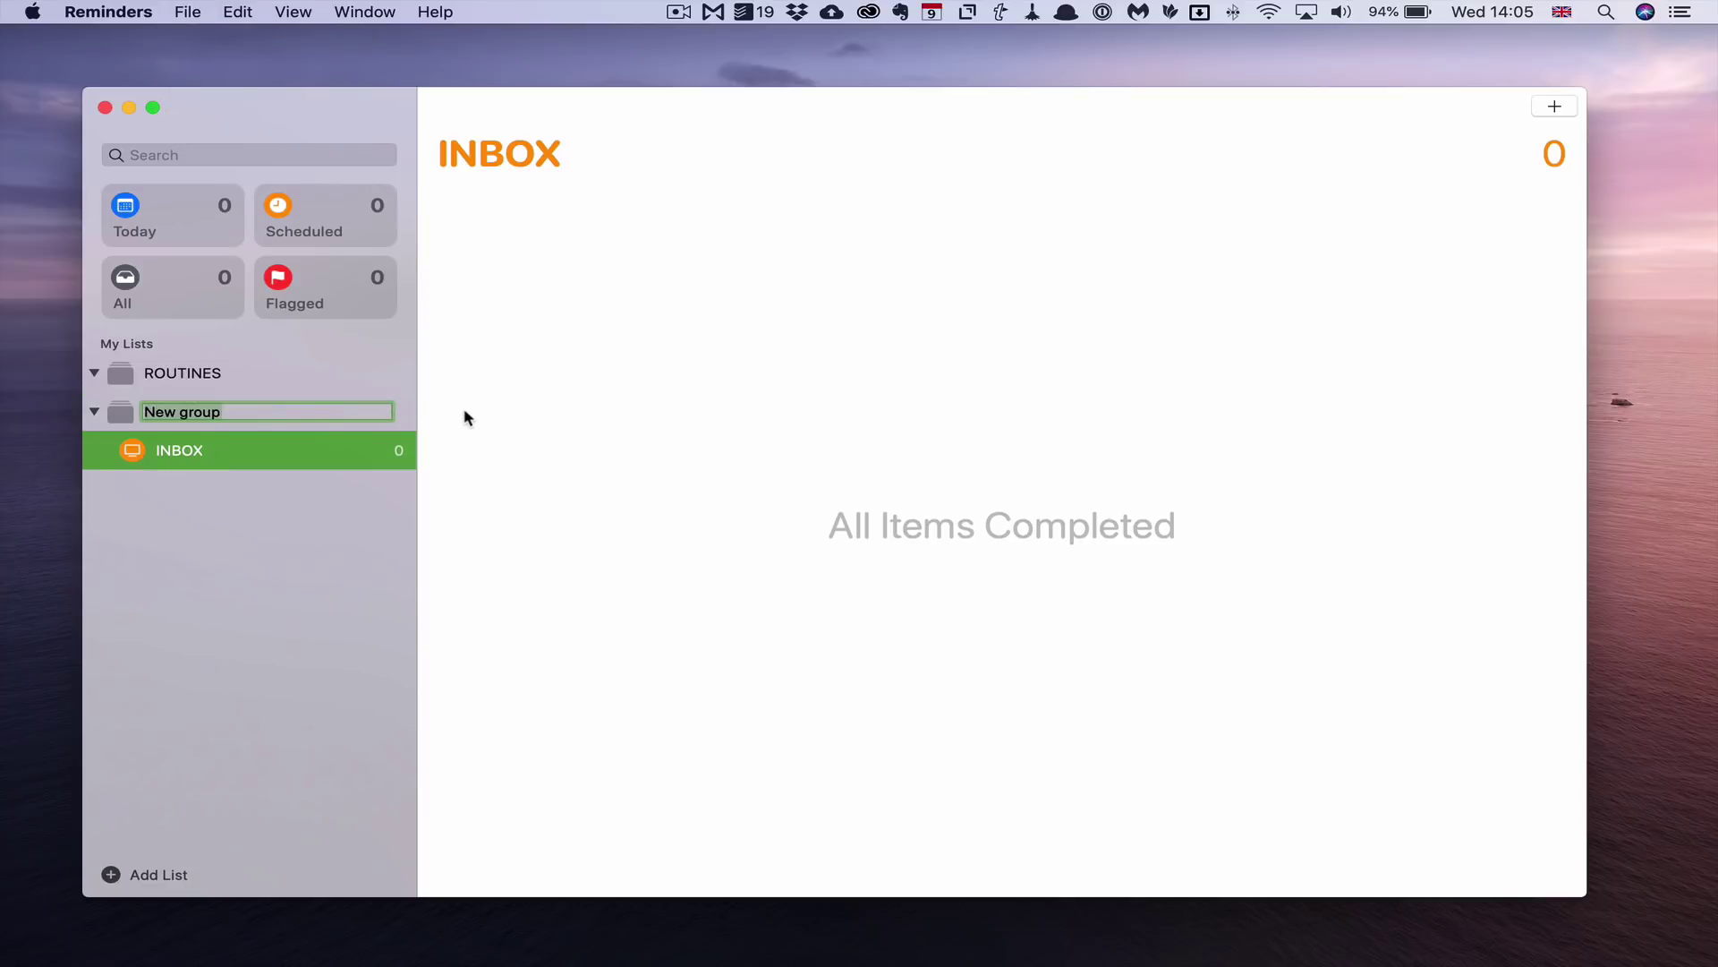
text(WORK)
key(Return)
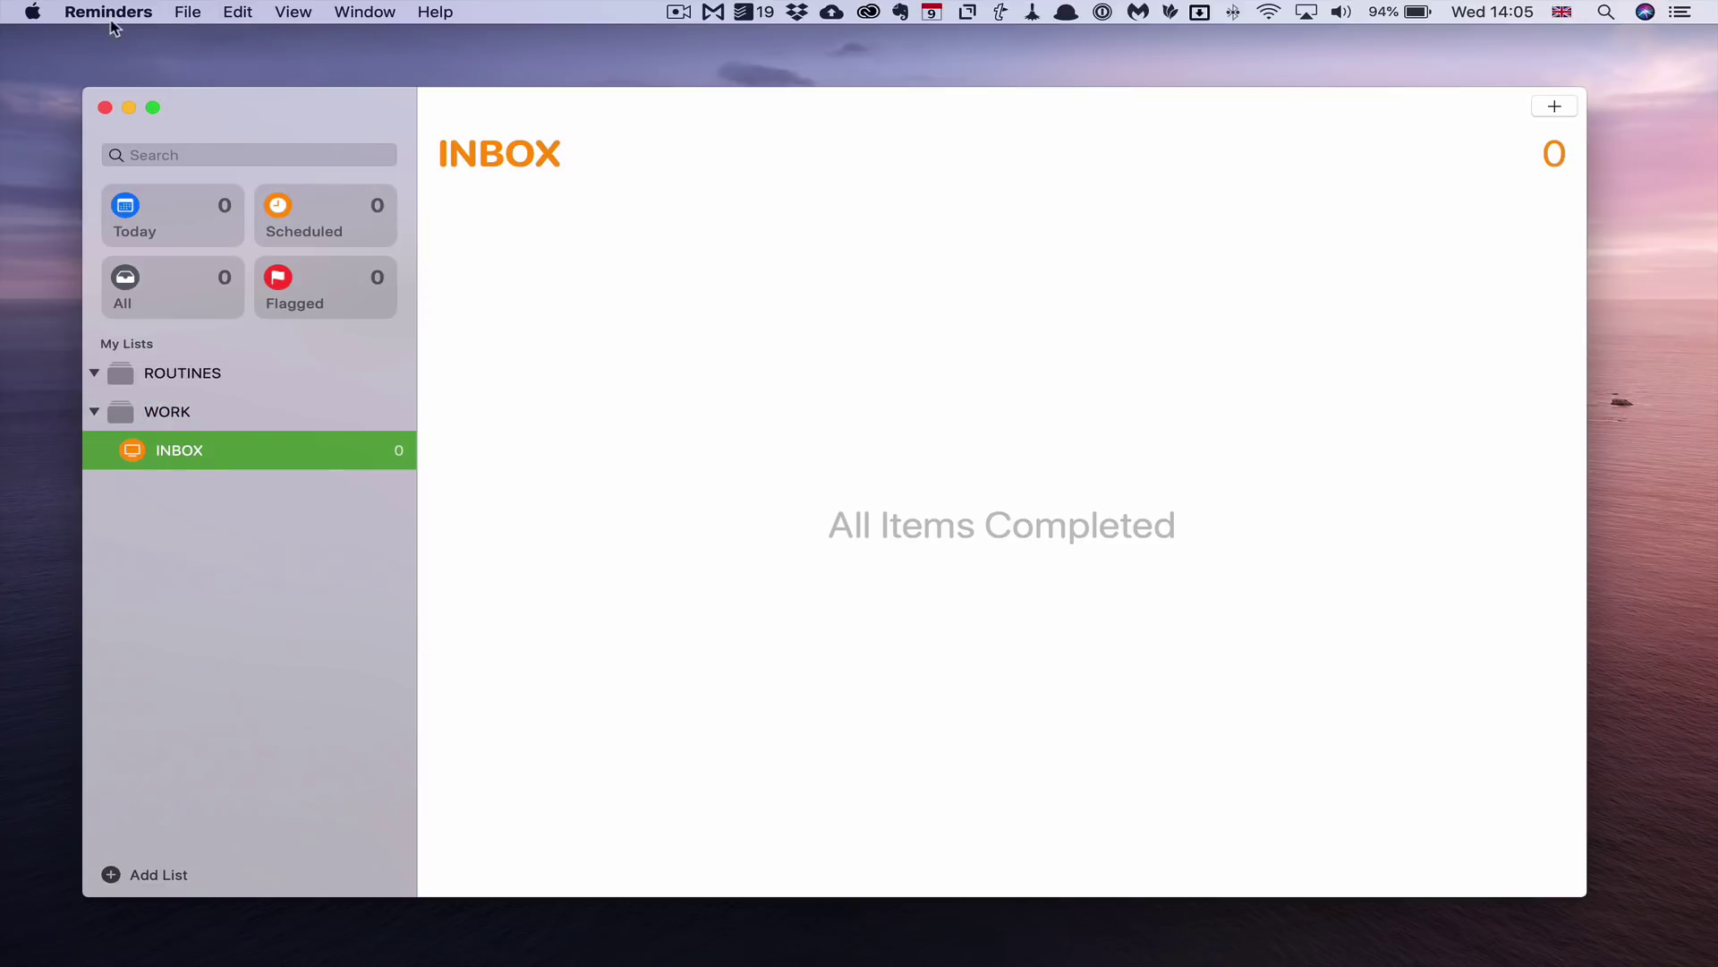
Create a group named PERSONAL and move the INBOX list out of the groups, above ROUTINES
click(182, 12)
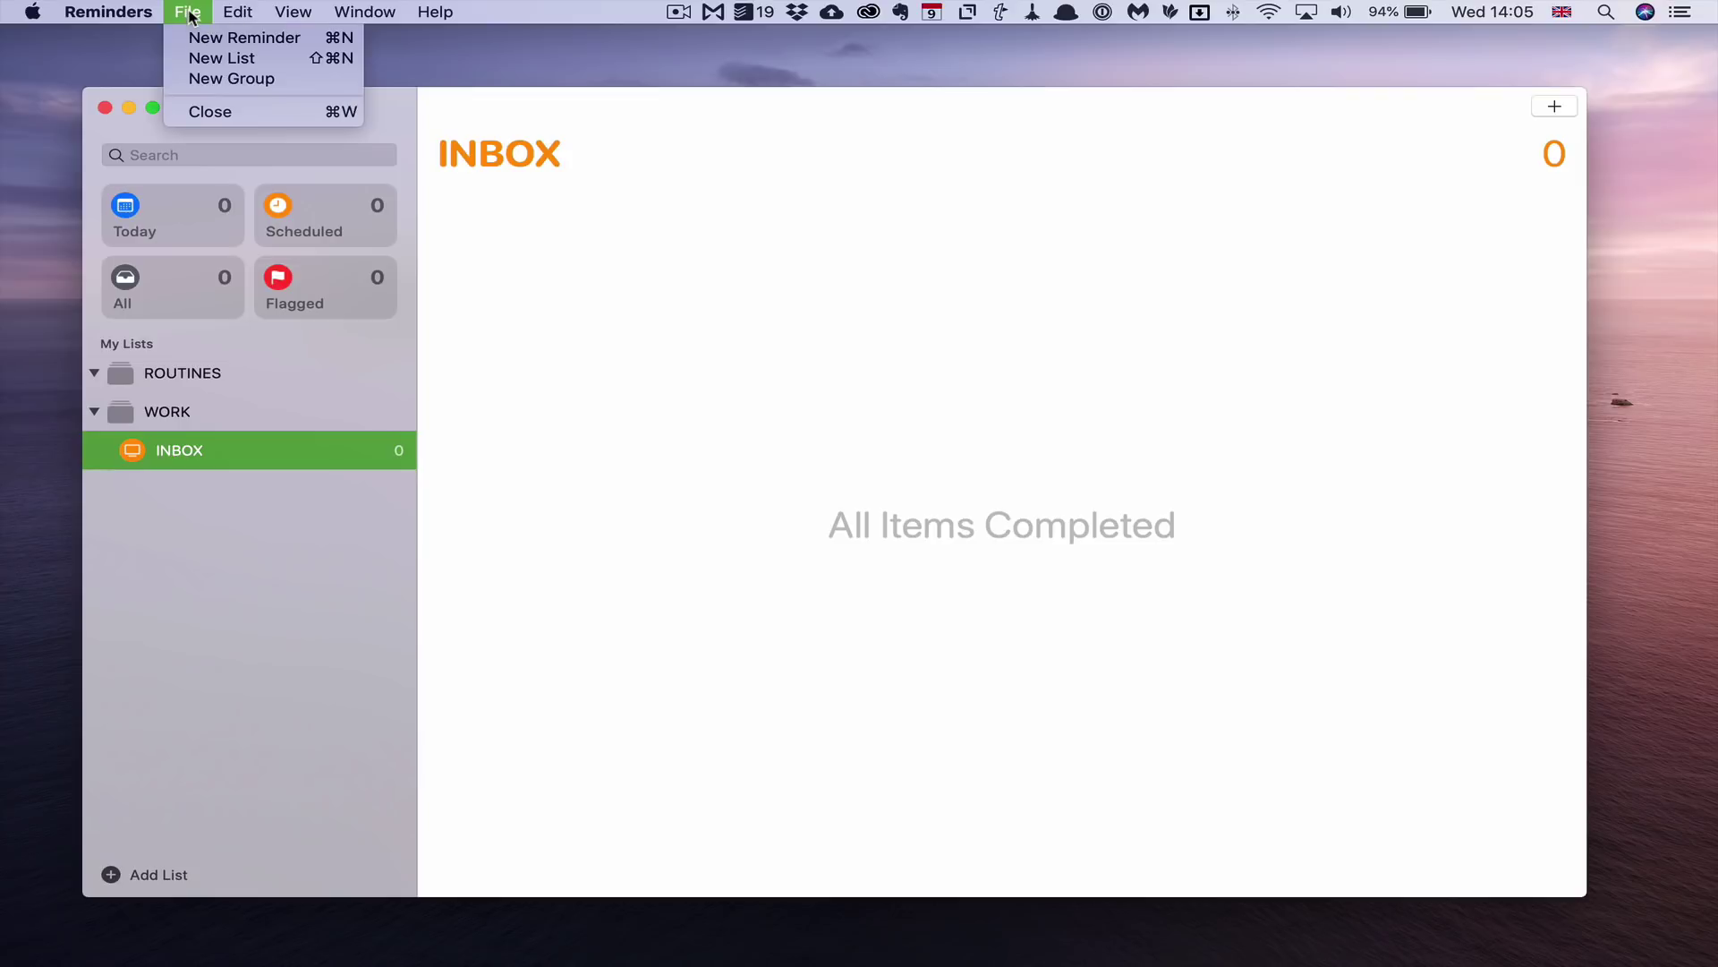
click(219, 79)
text(PERSONAL)
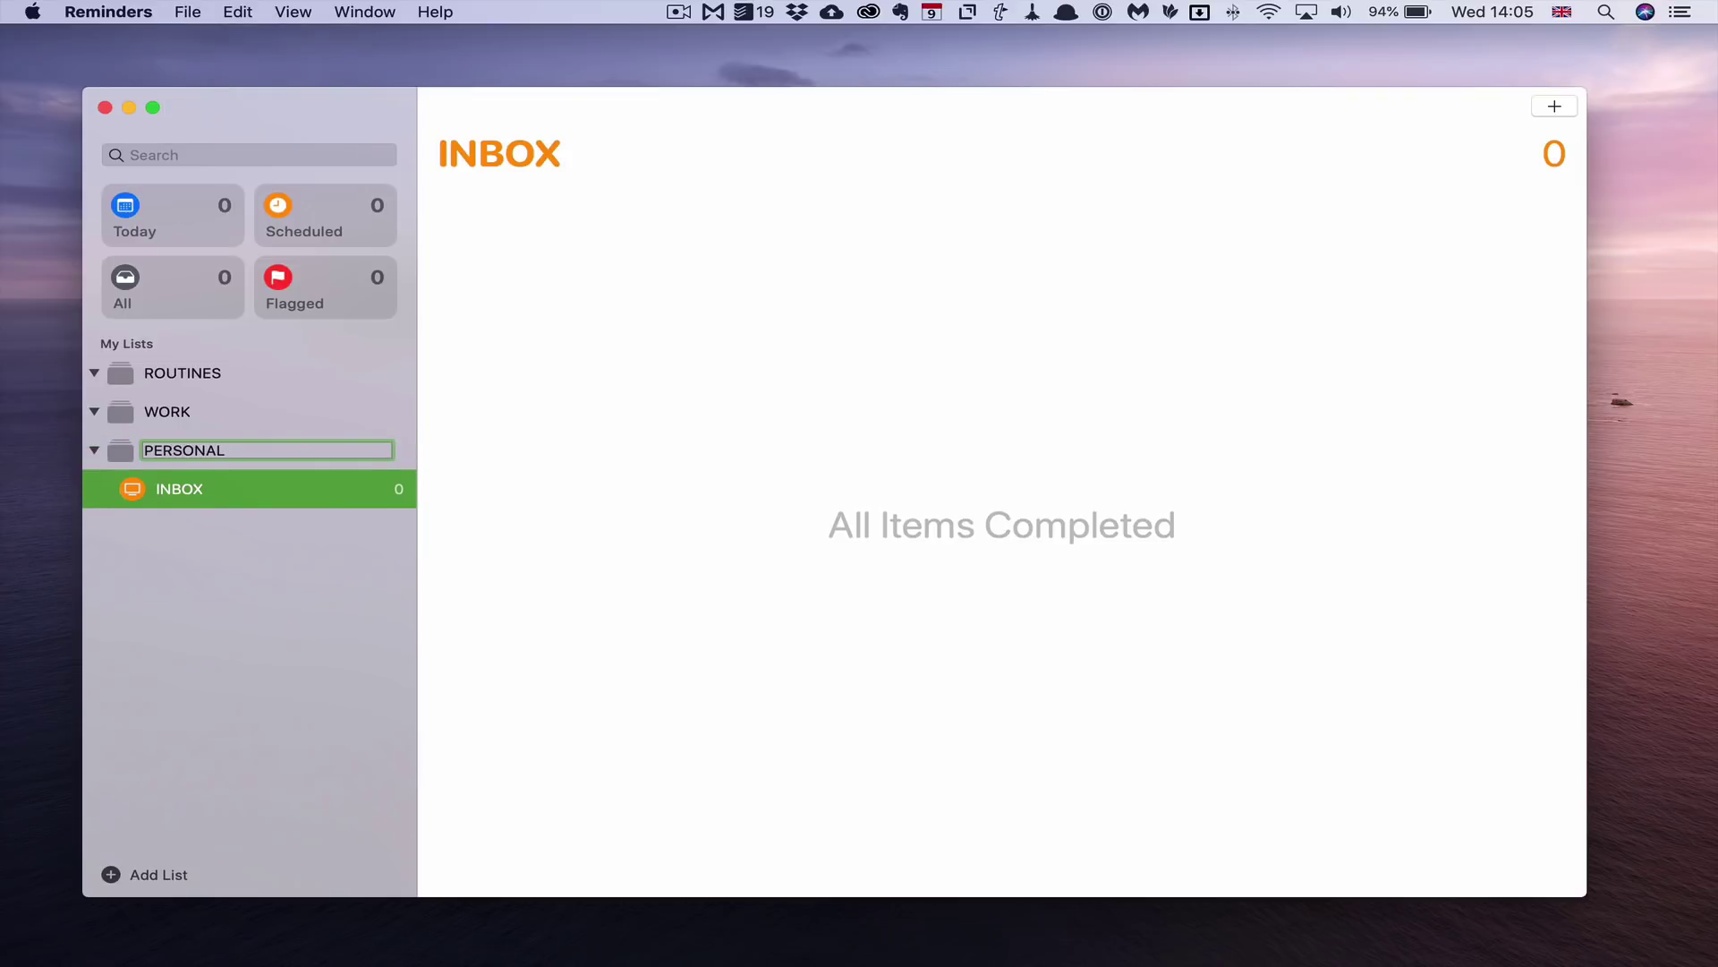
key(Return)
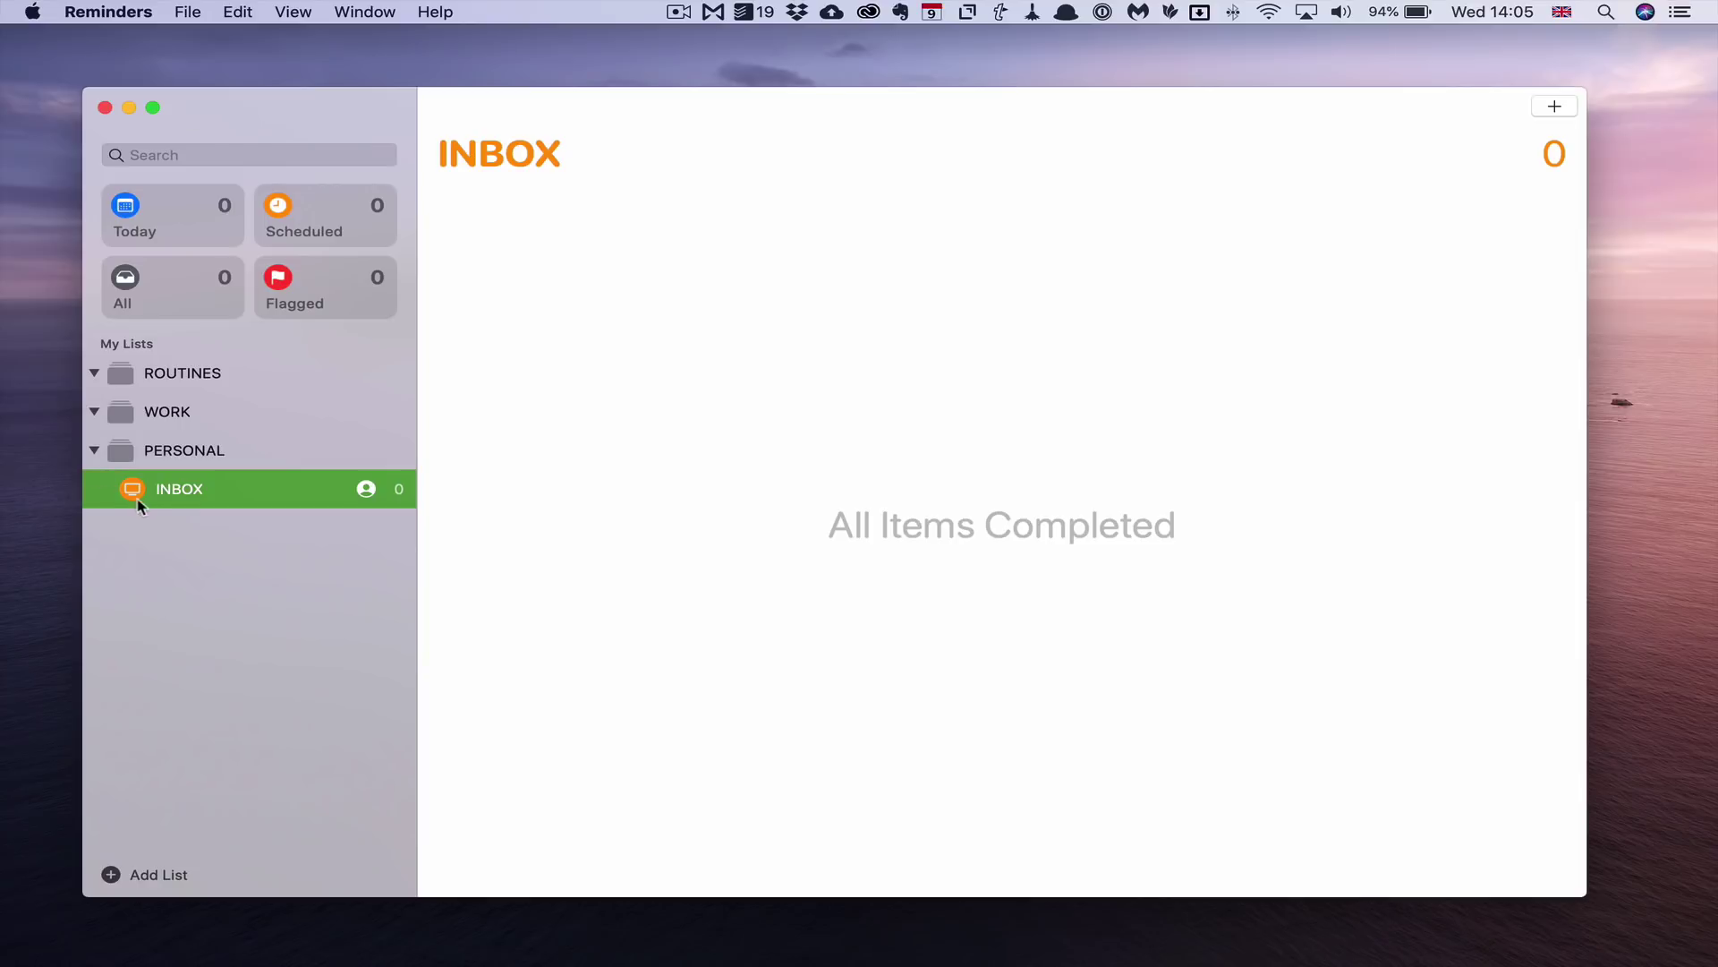
drag(135, 493, 109, 365)
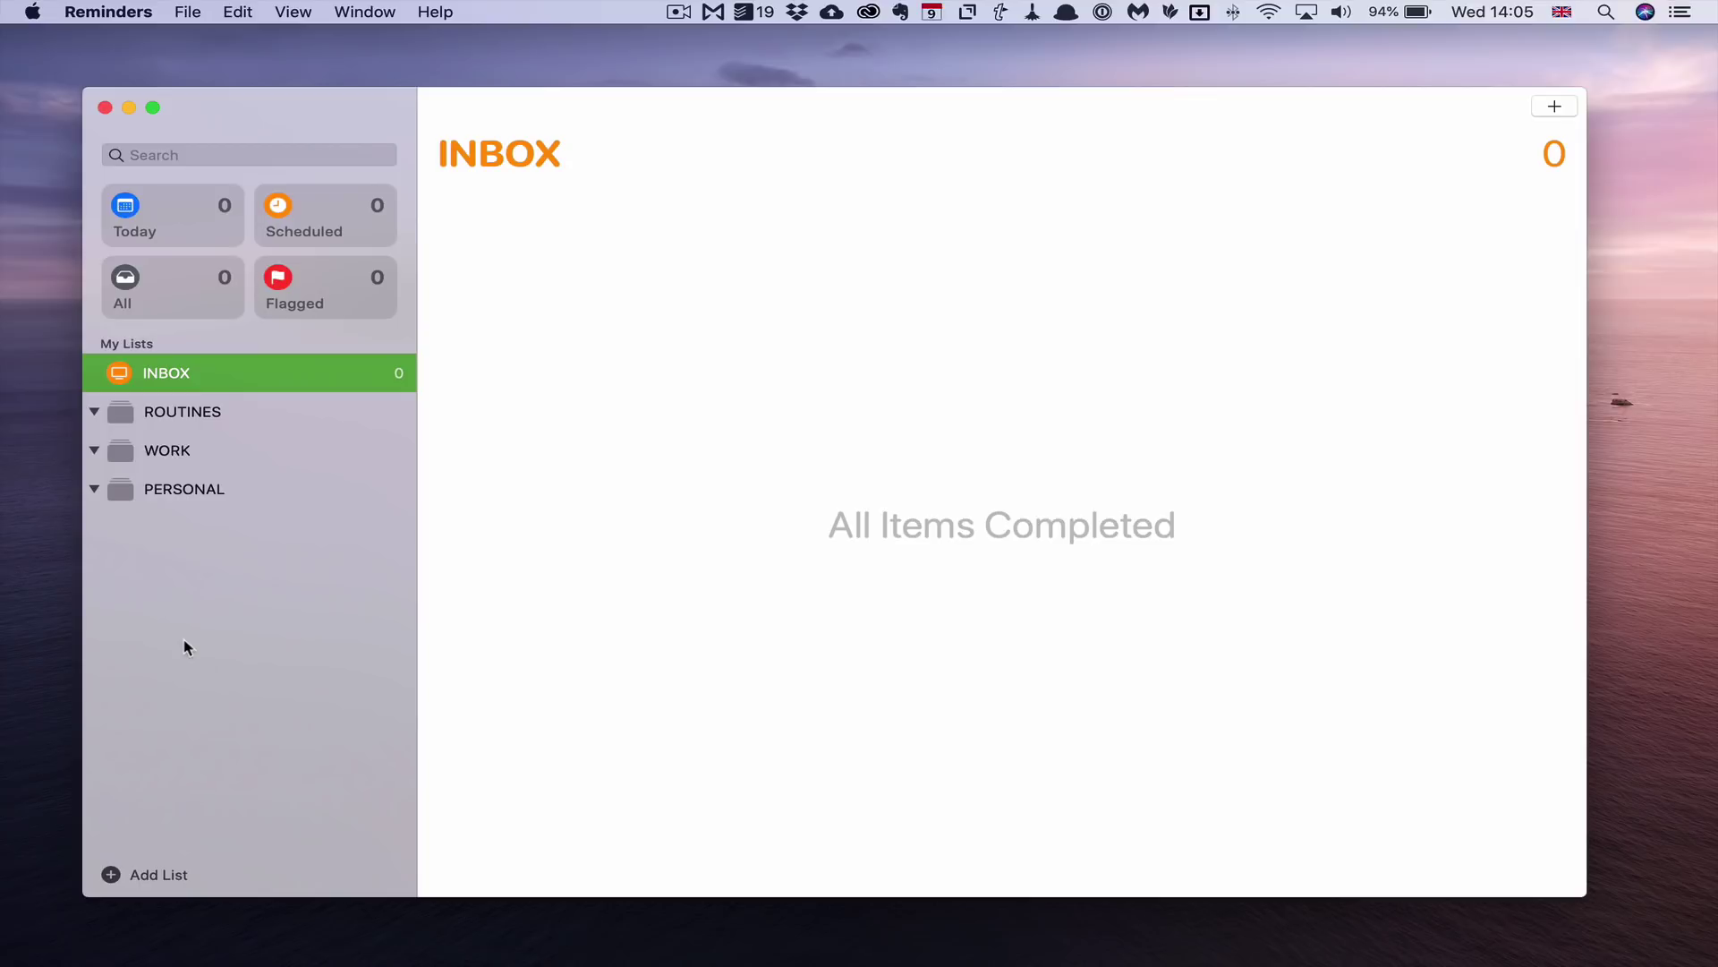
Add a new list named "WInter Holiday" below the groups
click(141, 875)
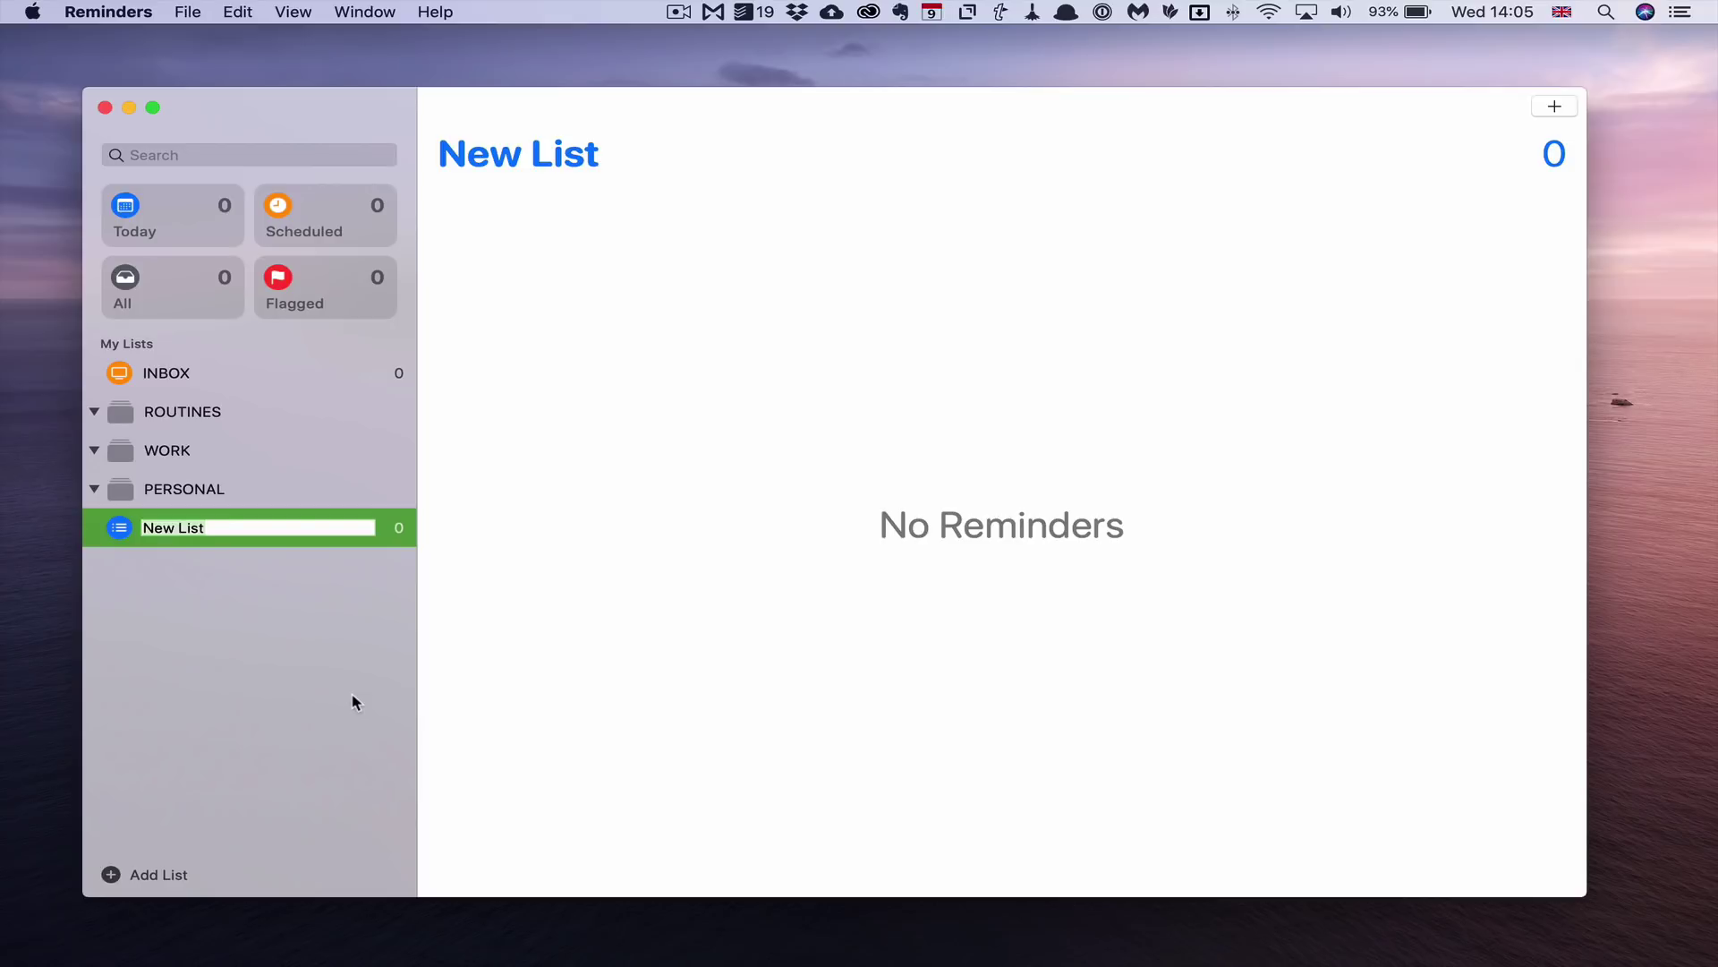
text(WInter Holiday)
key(Return)
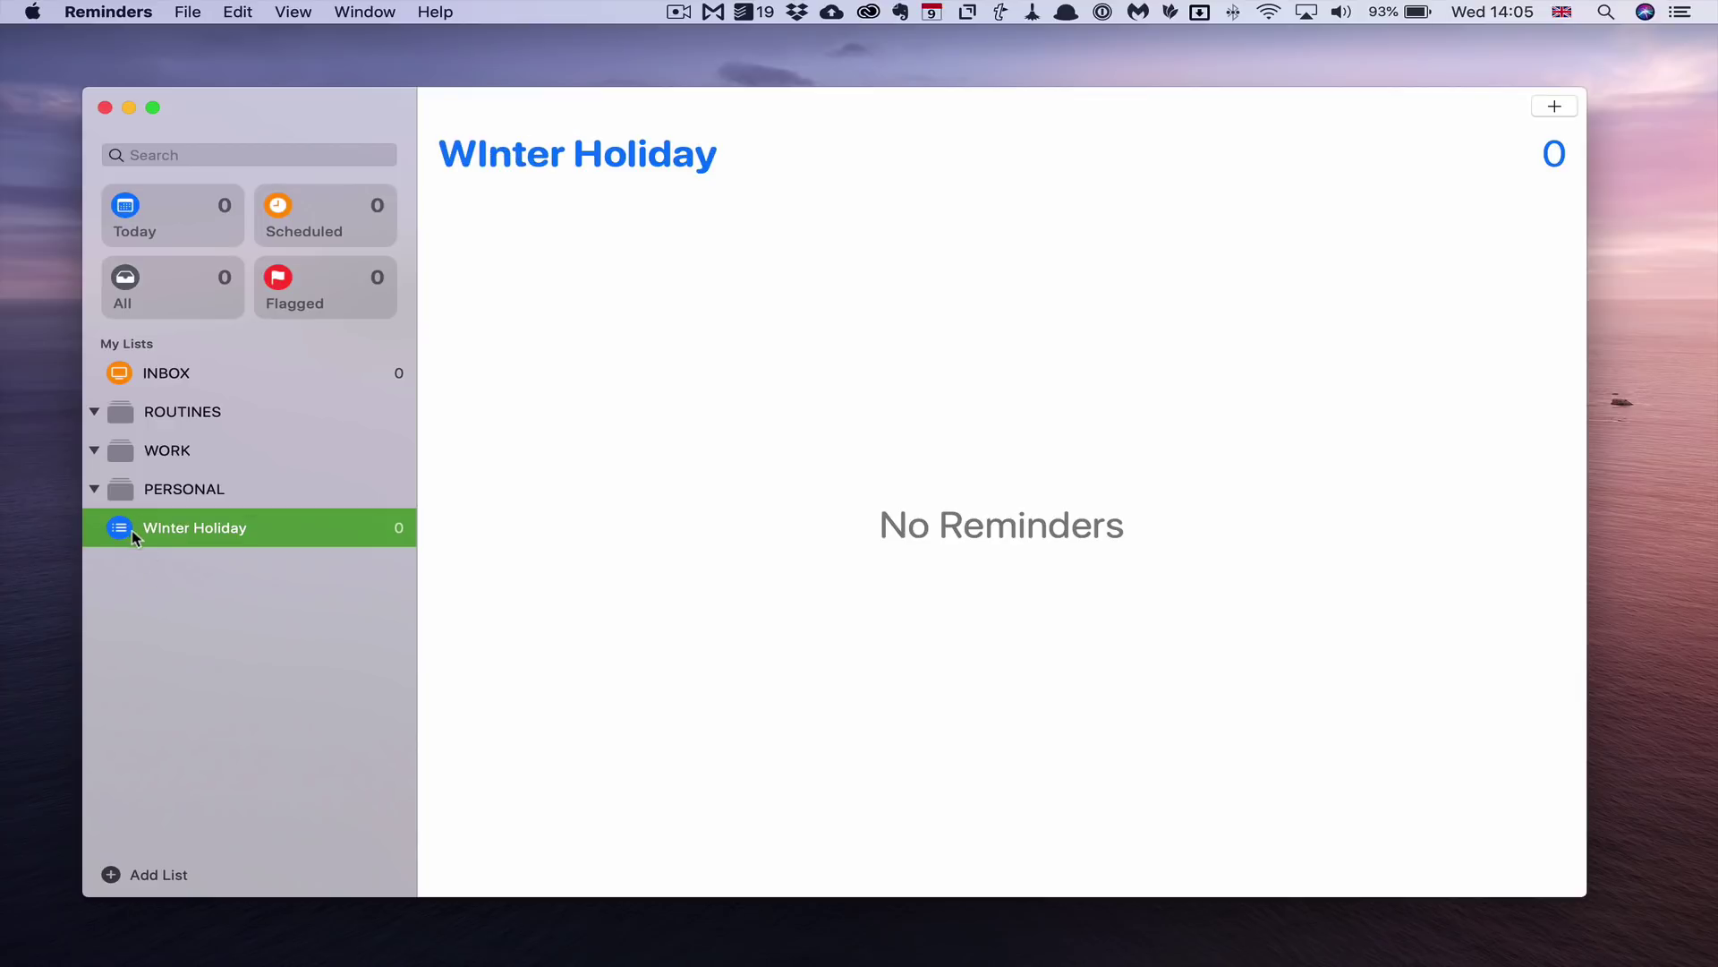
Choose a green colour and the airplane icon for the holiday list
right_click(181, 532)
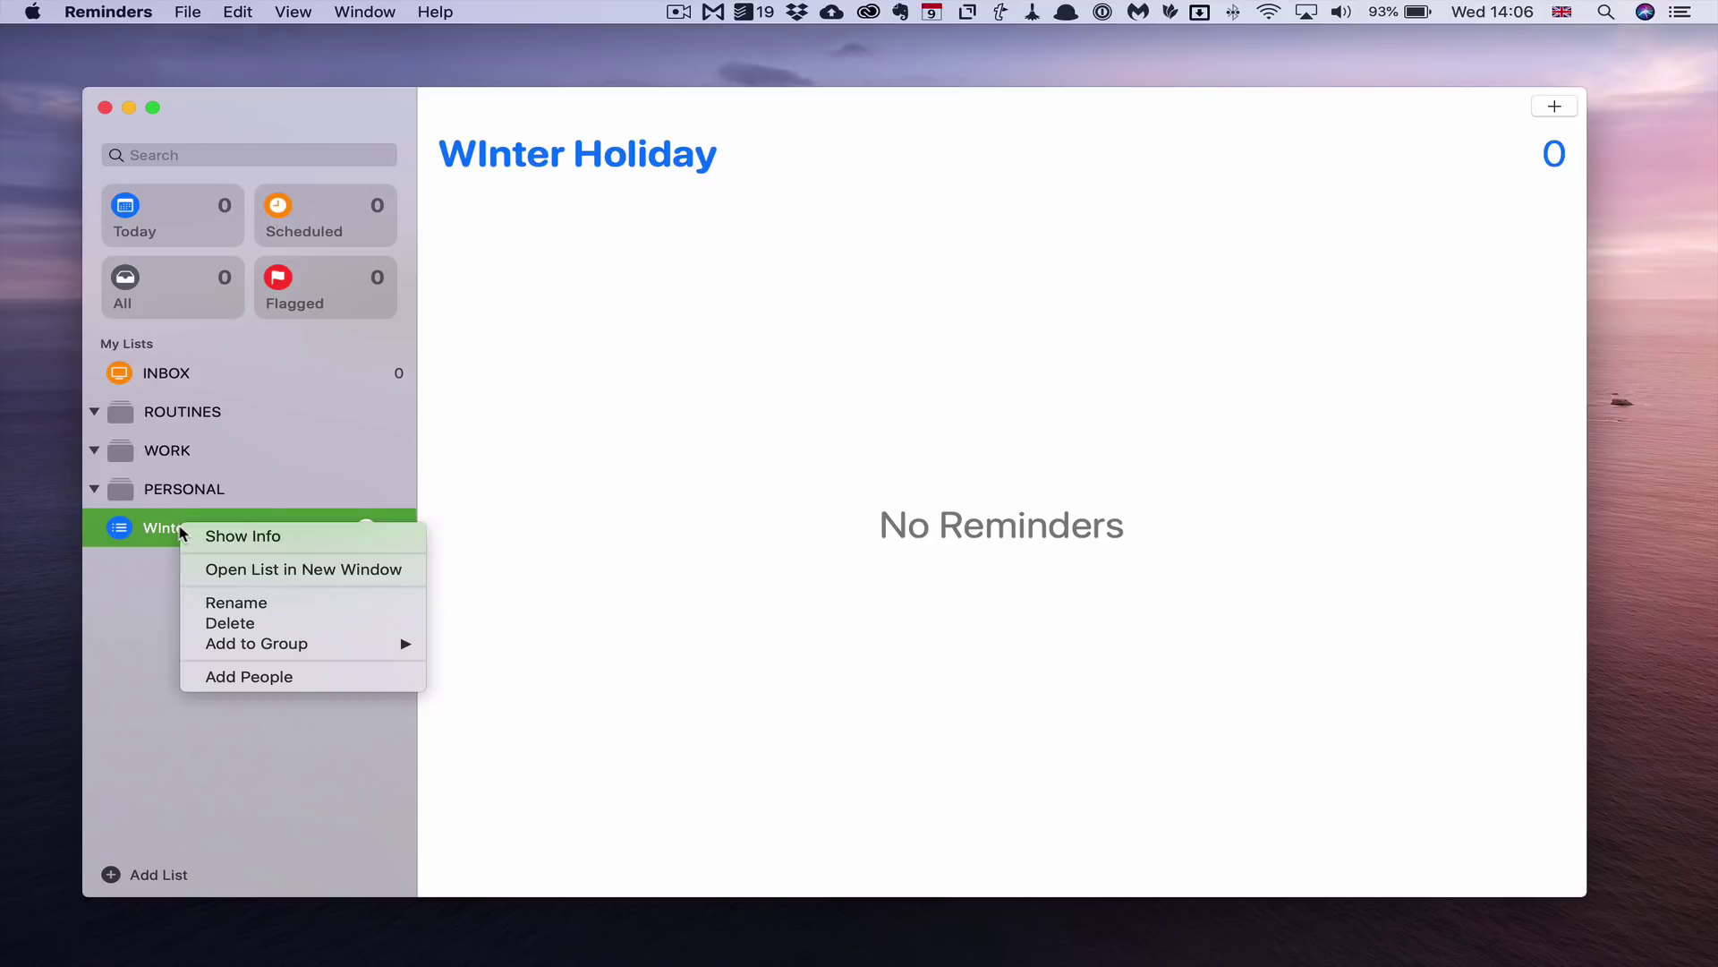
click(240, 537)
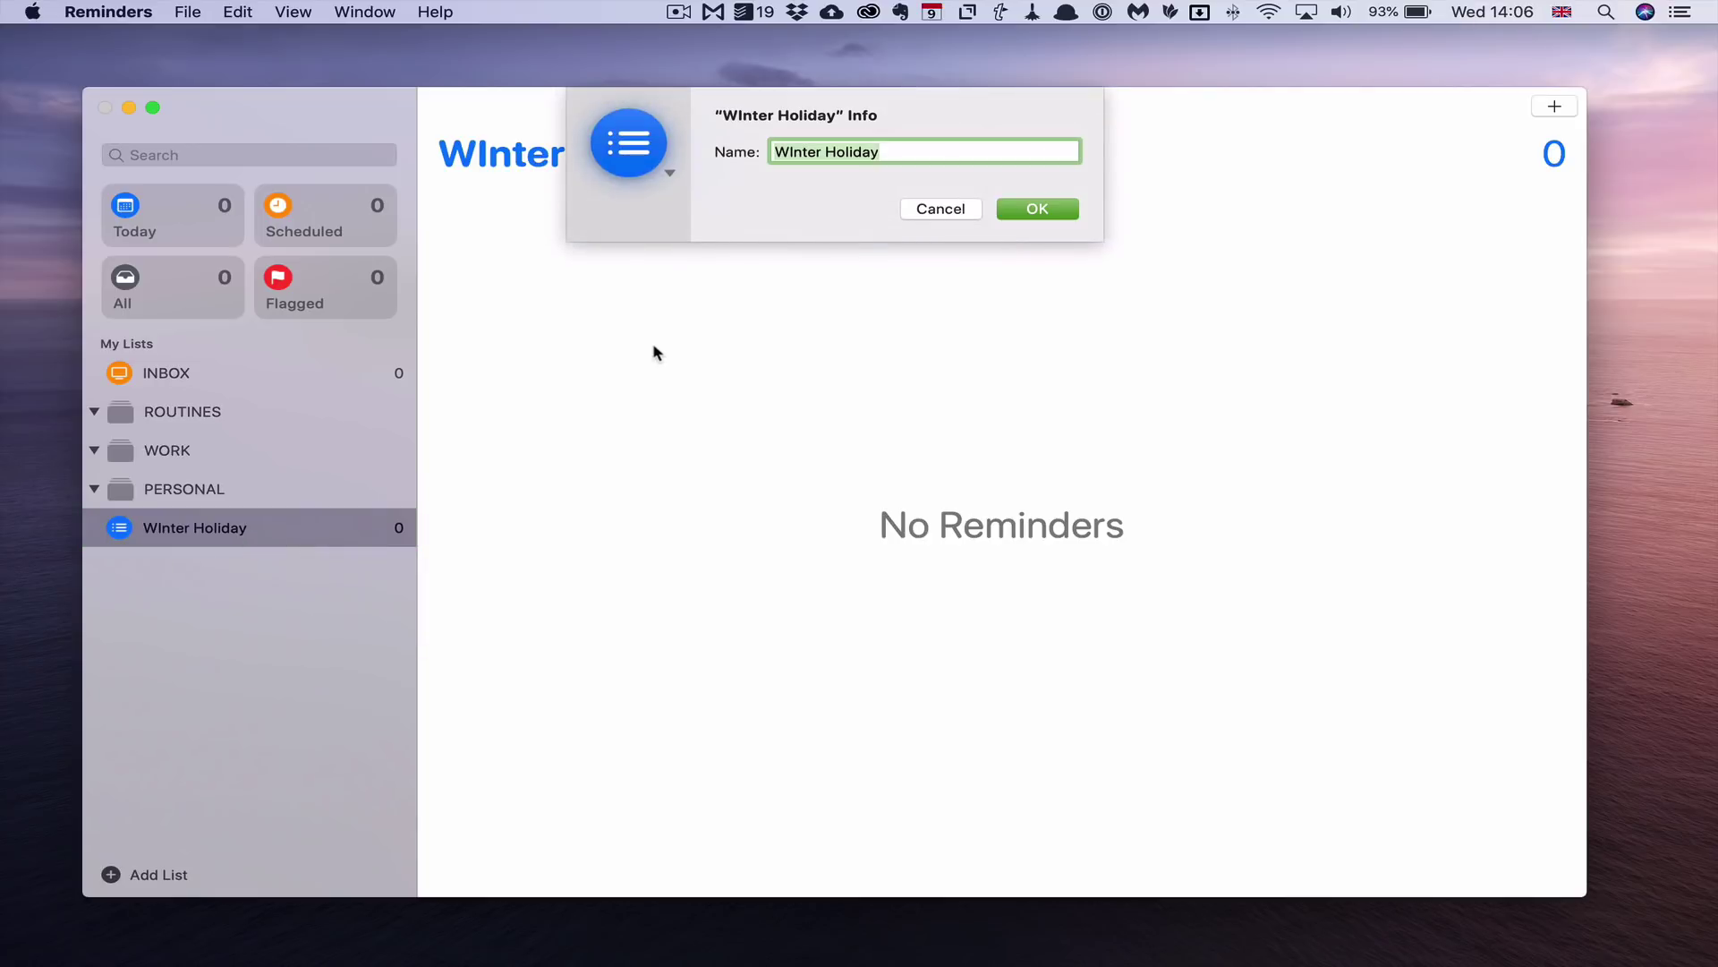
click(669, 173)
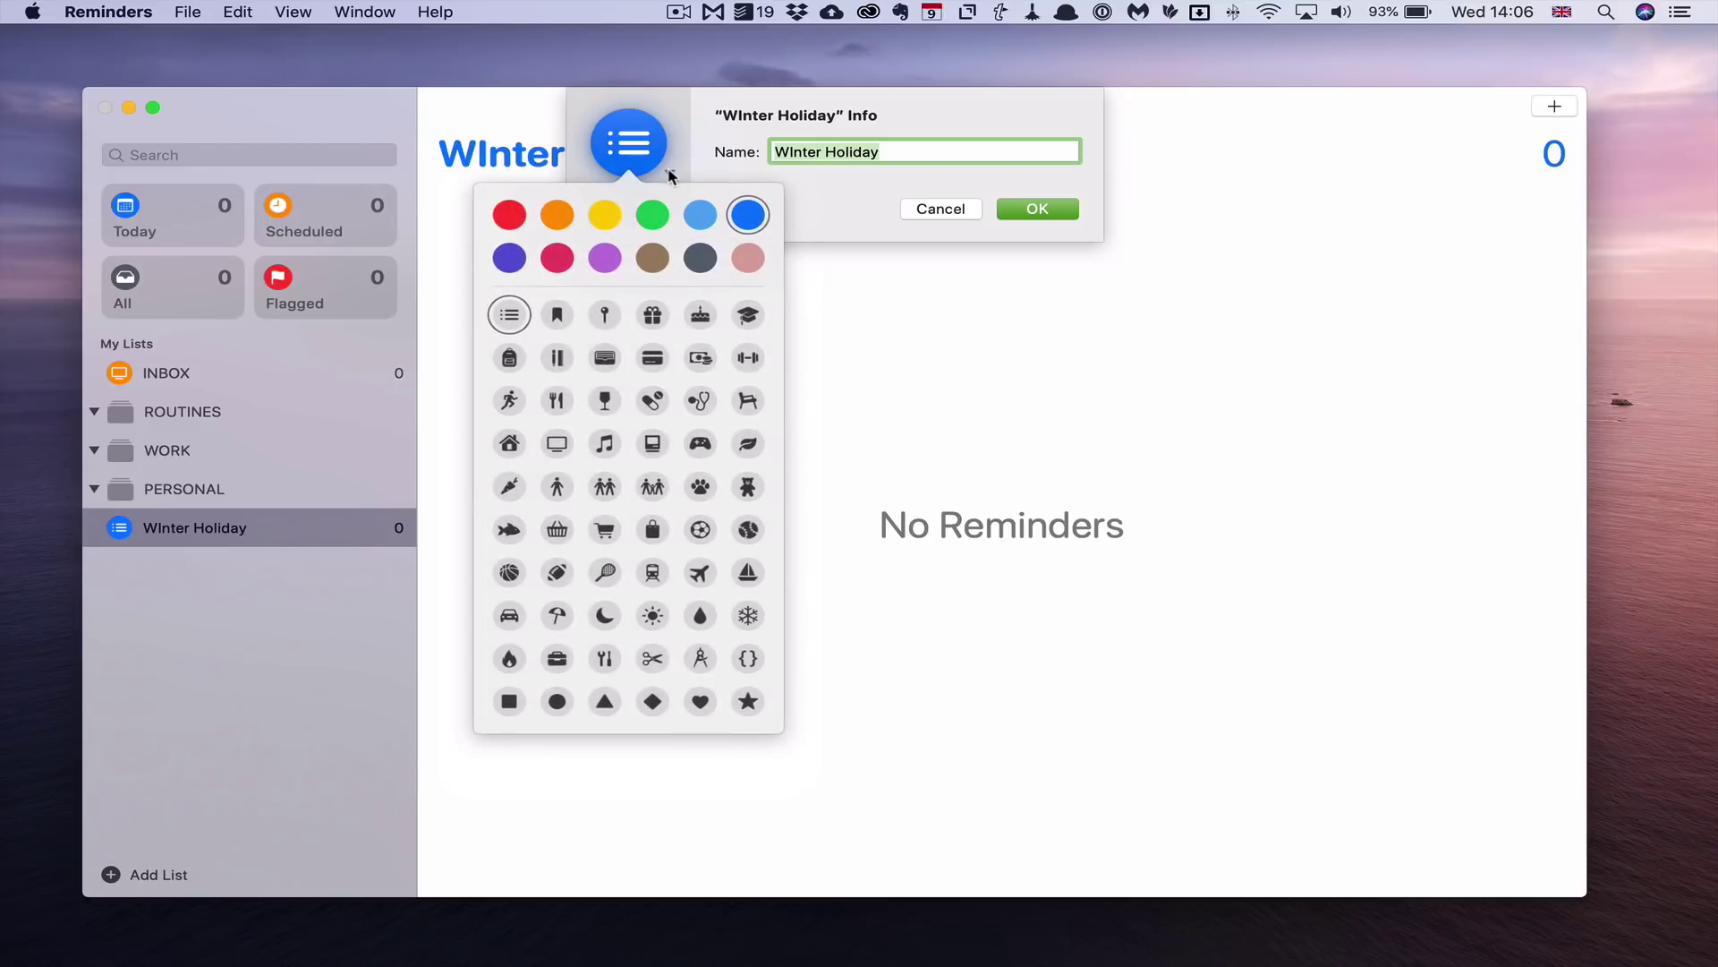
click(653, 215)
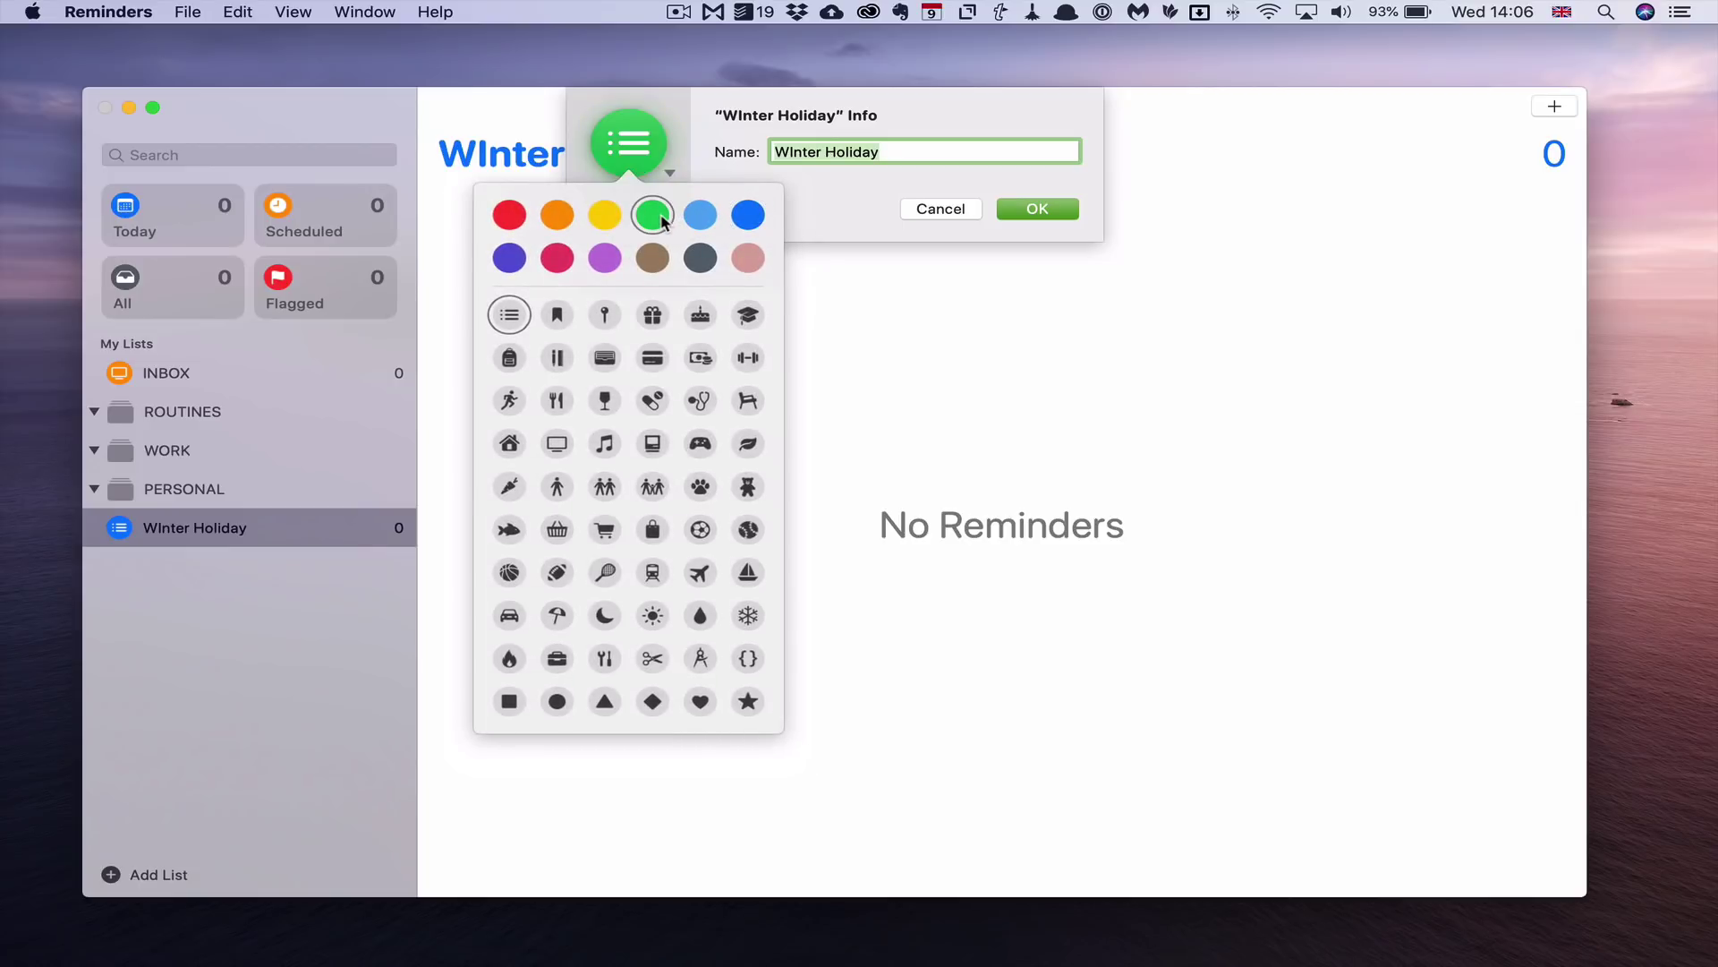
click(702, 576)
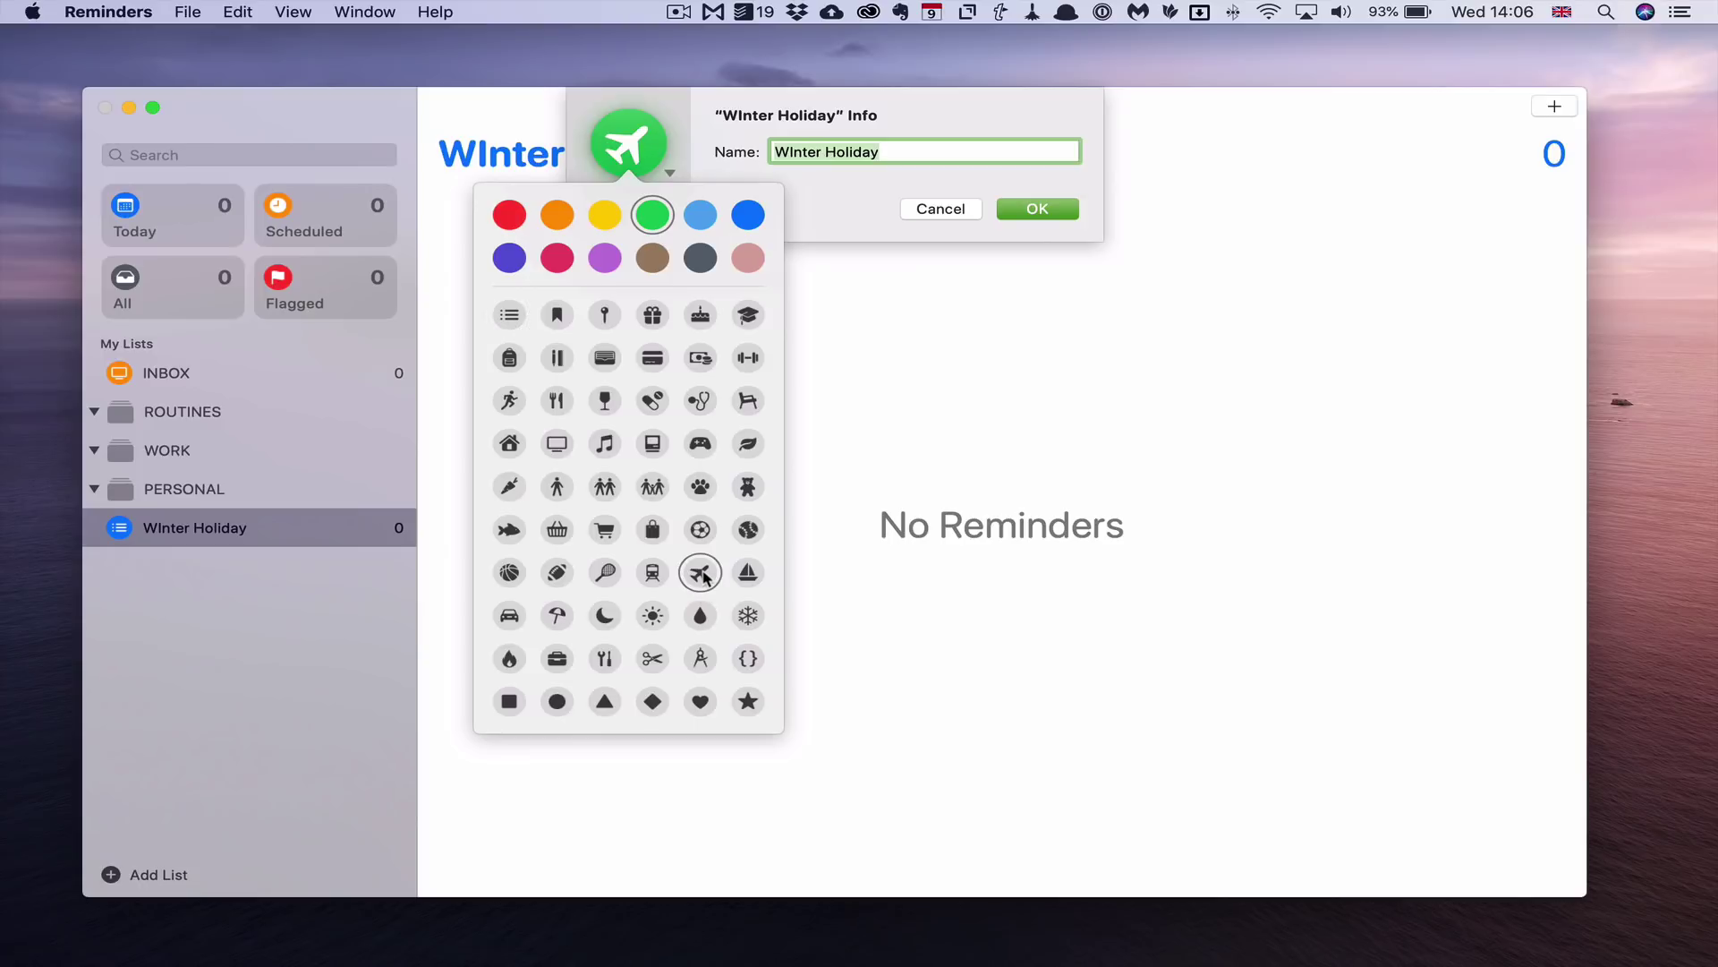
Correct the holiday list's name to "Winter Holiday" and apply the list info changes
click(791, 149)
key(BackSpace)
text(i)
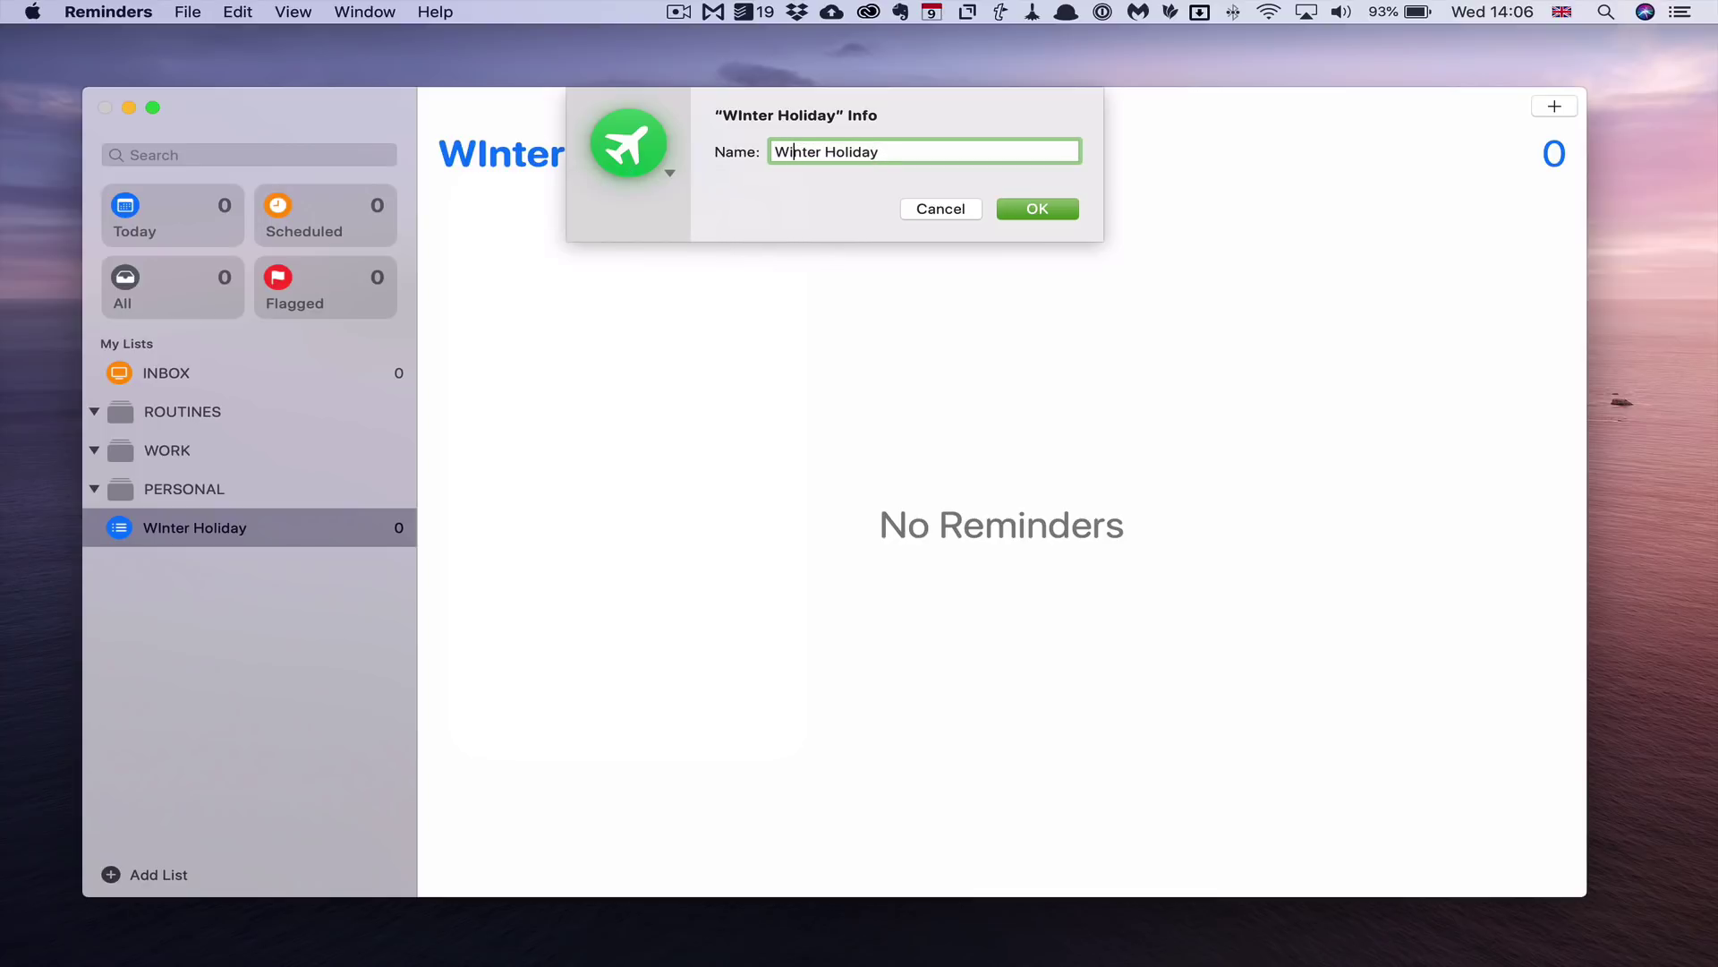
click(1016, 213)
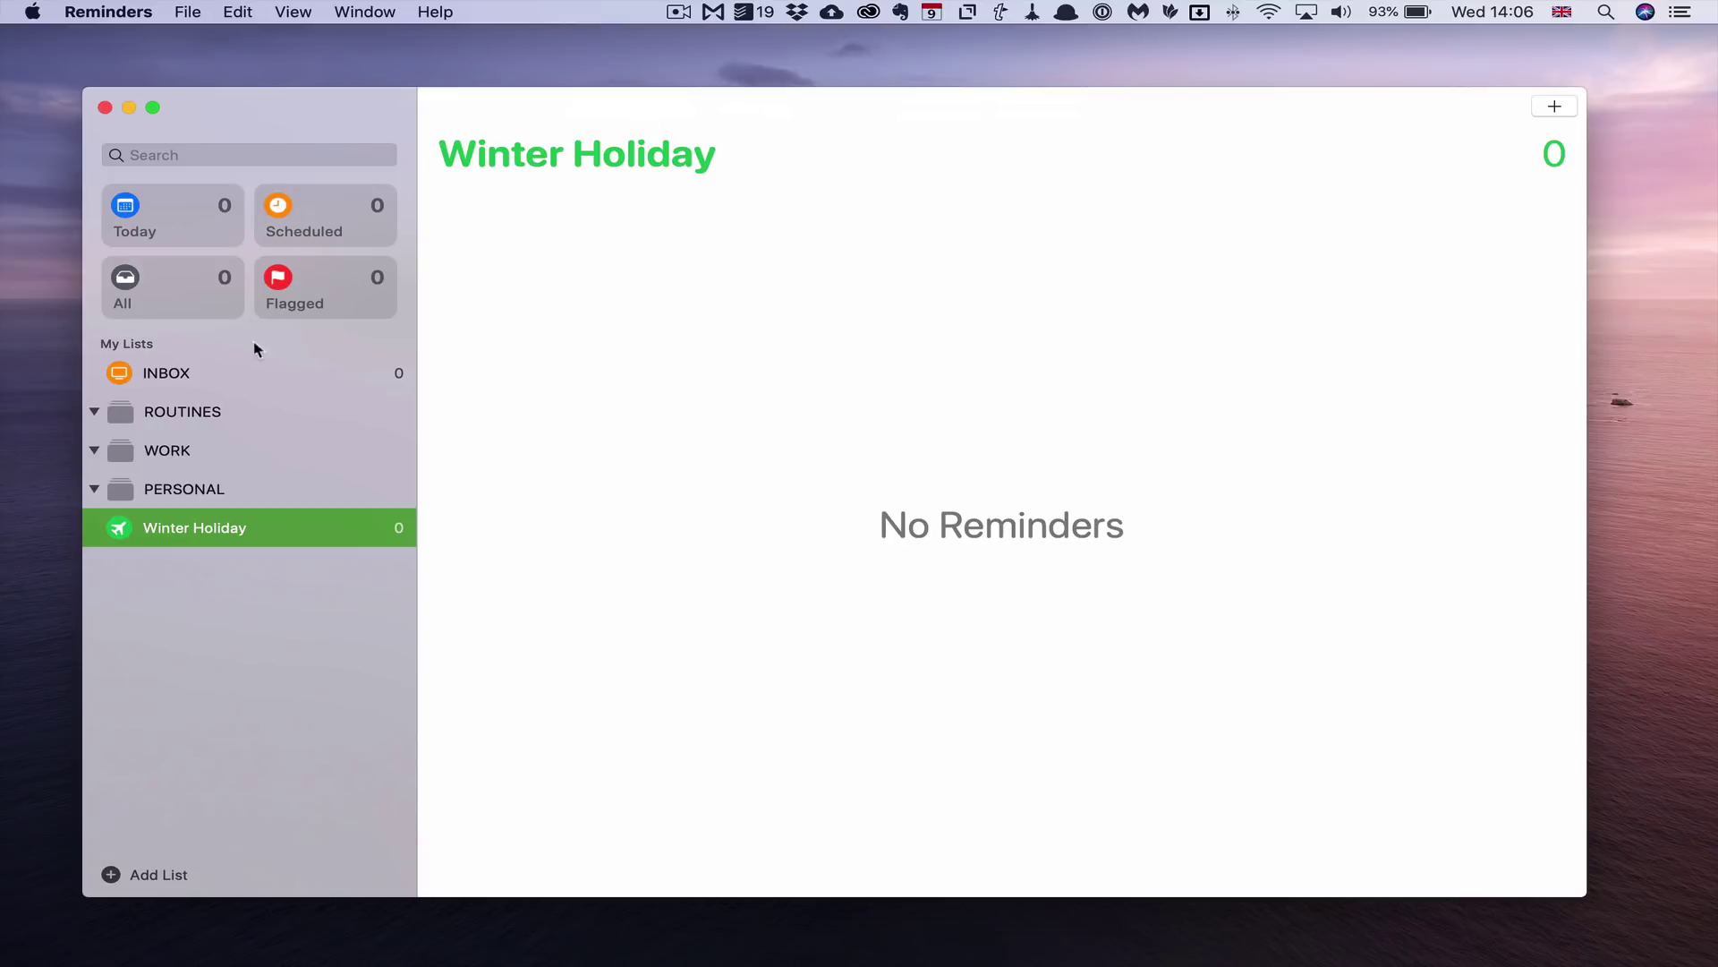
Add a new list named Daily below Winter Holiday
click(181, 417)
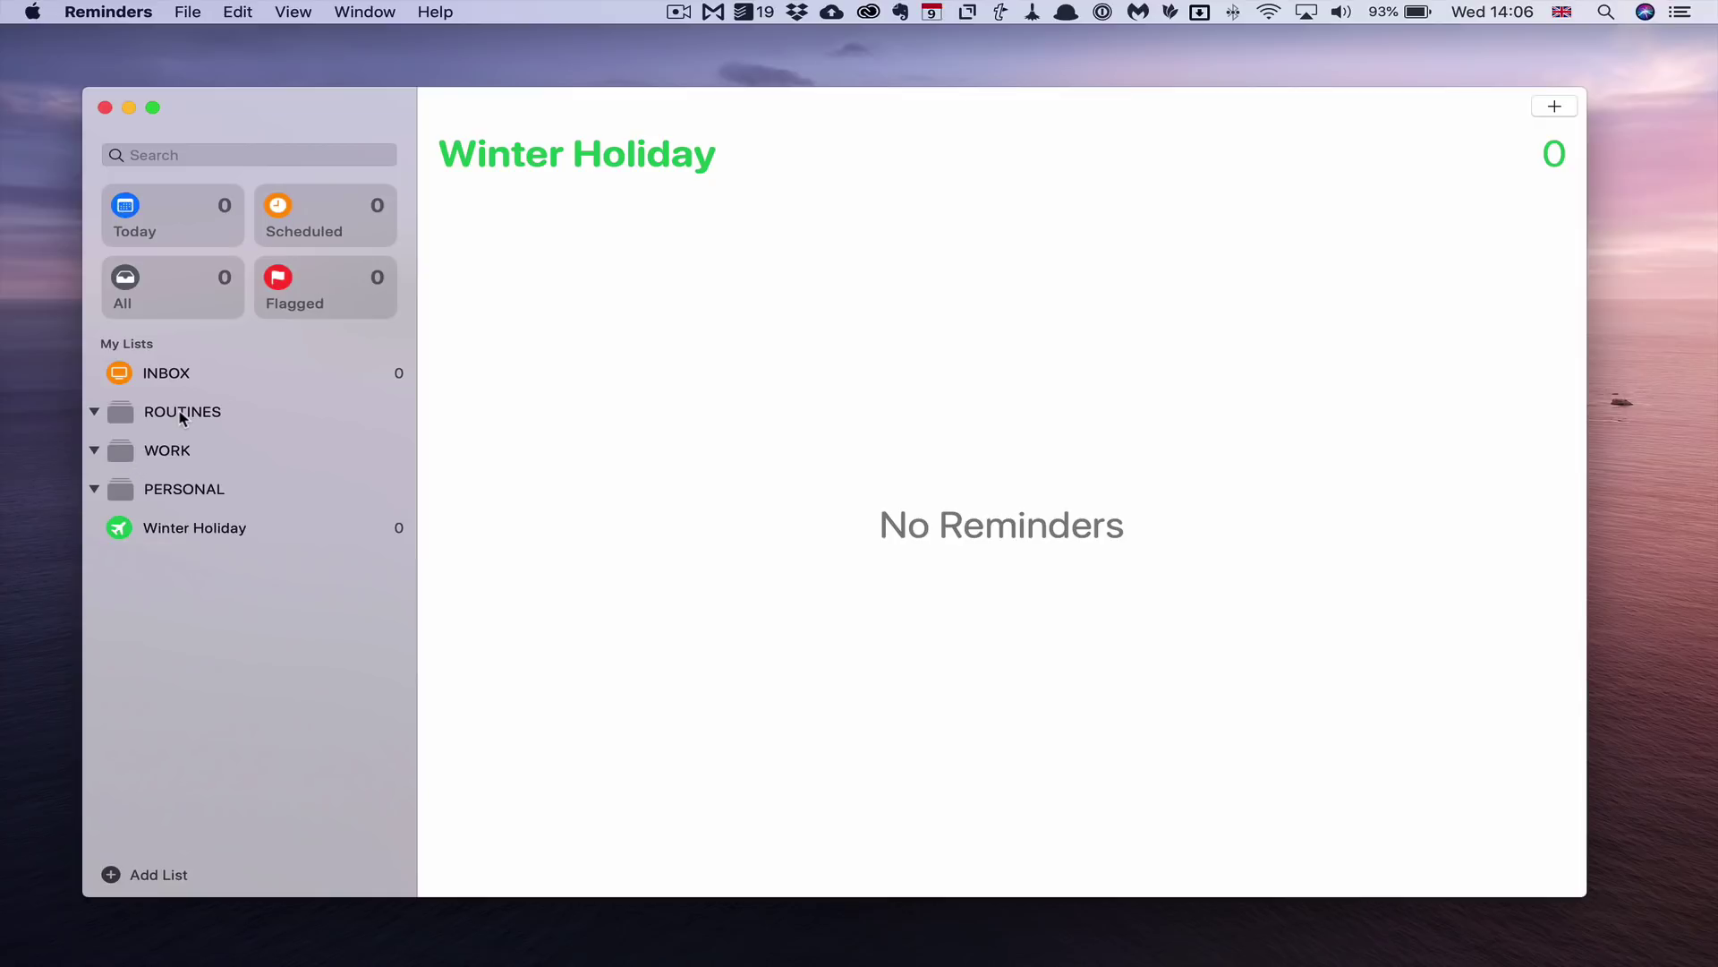
click(111, 877)
text(D)
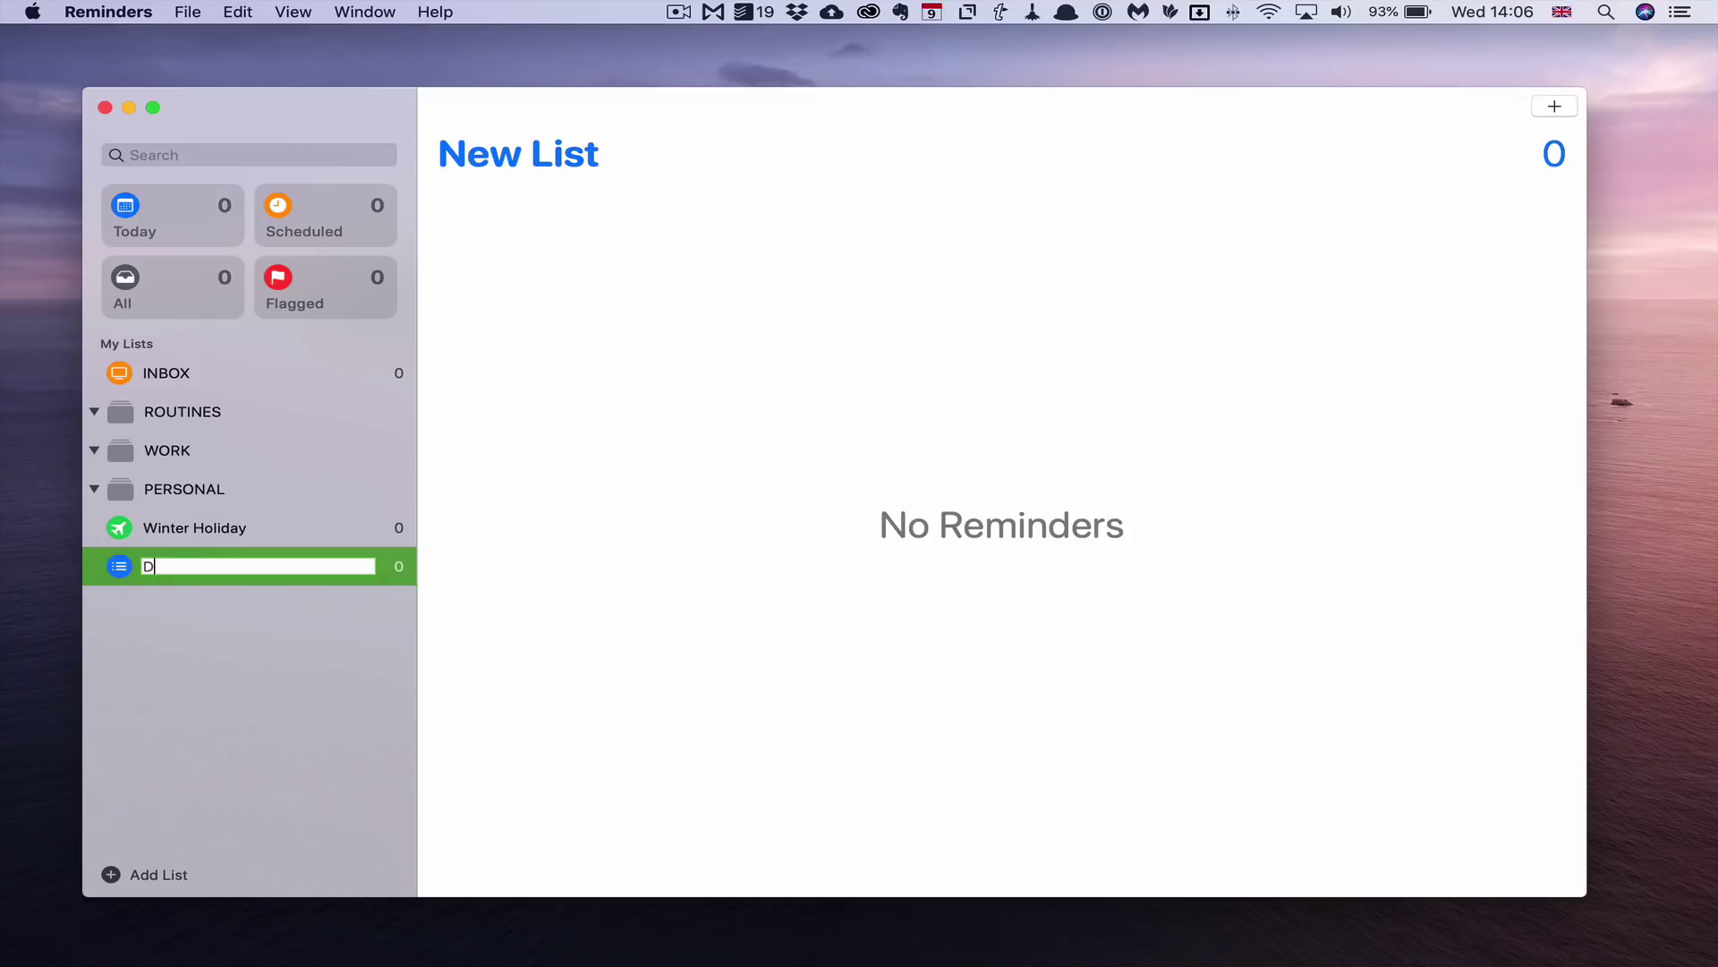
text(aily)
key(Return)
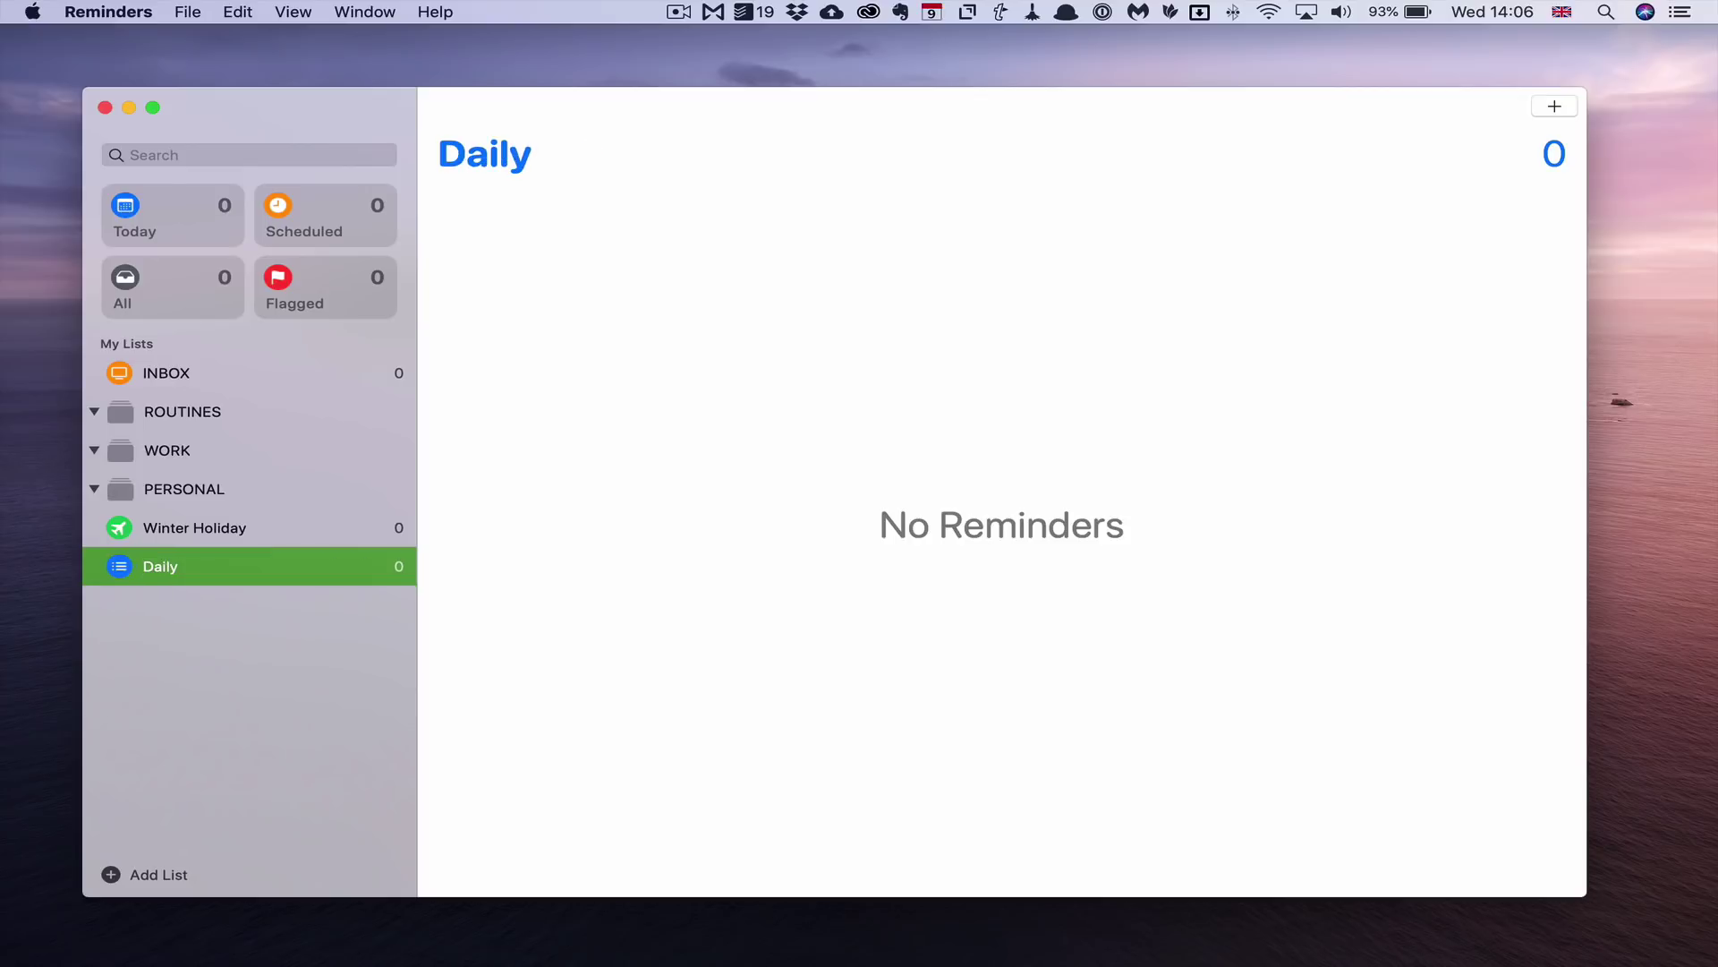
Add two more lists named Weekly and Monthy below Daily
click(142, 874)
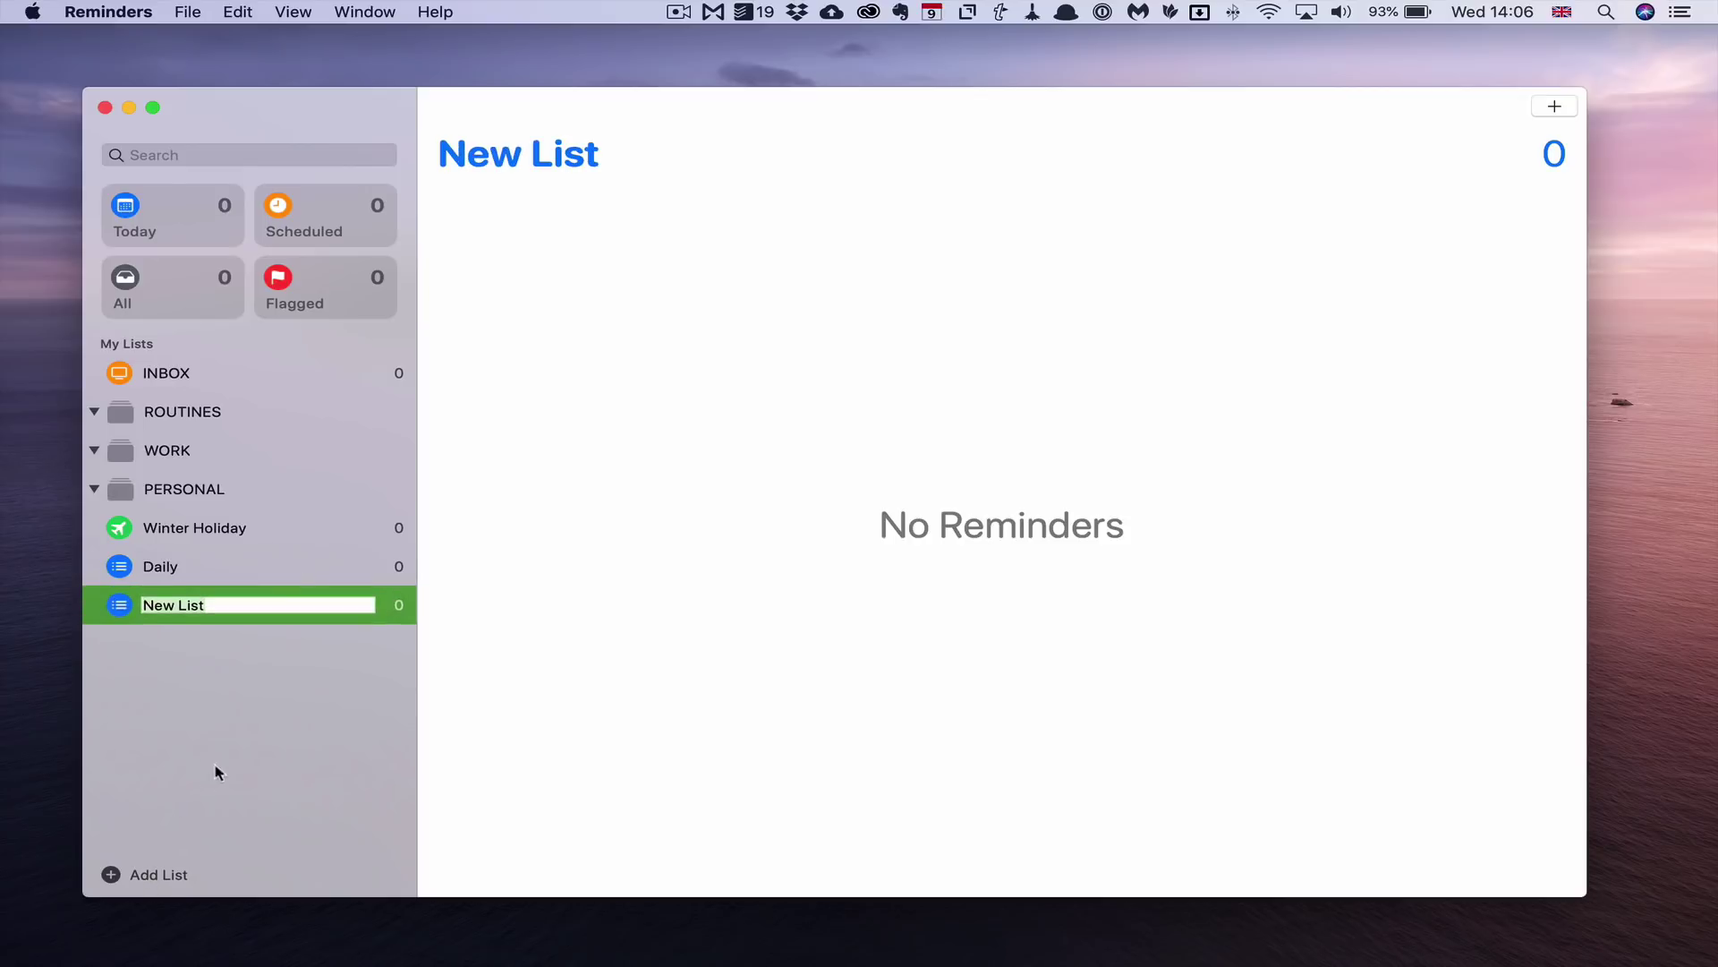
text(Weekly)
key(Return)
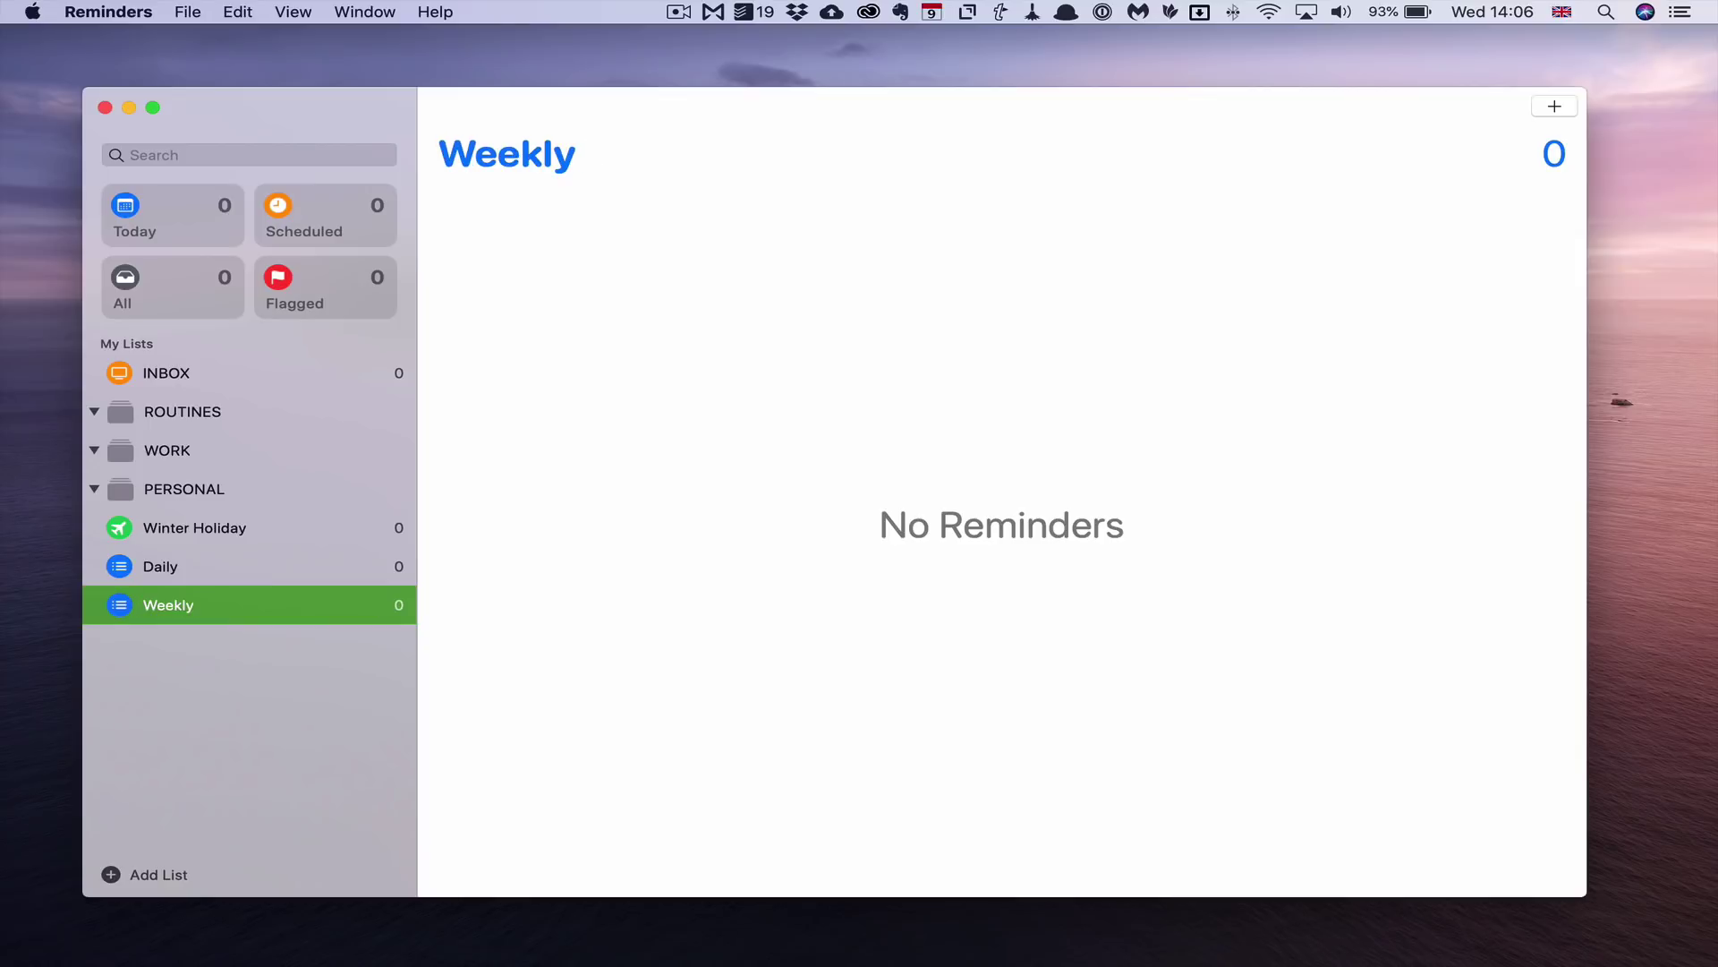
click(164, 877)
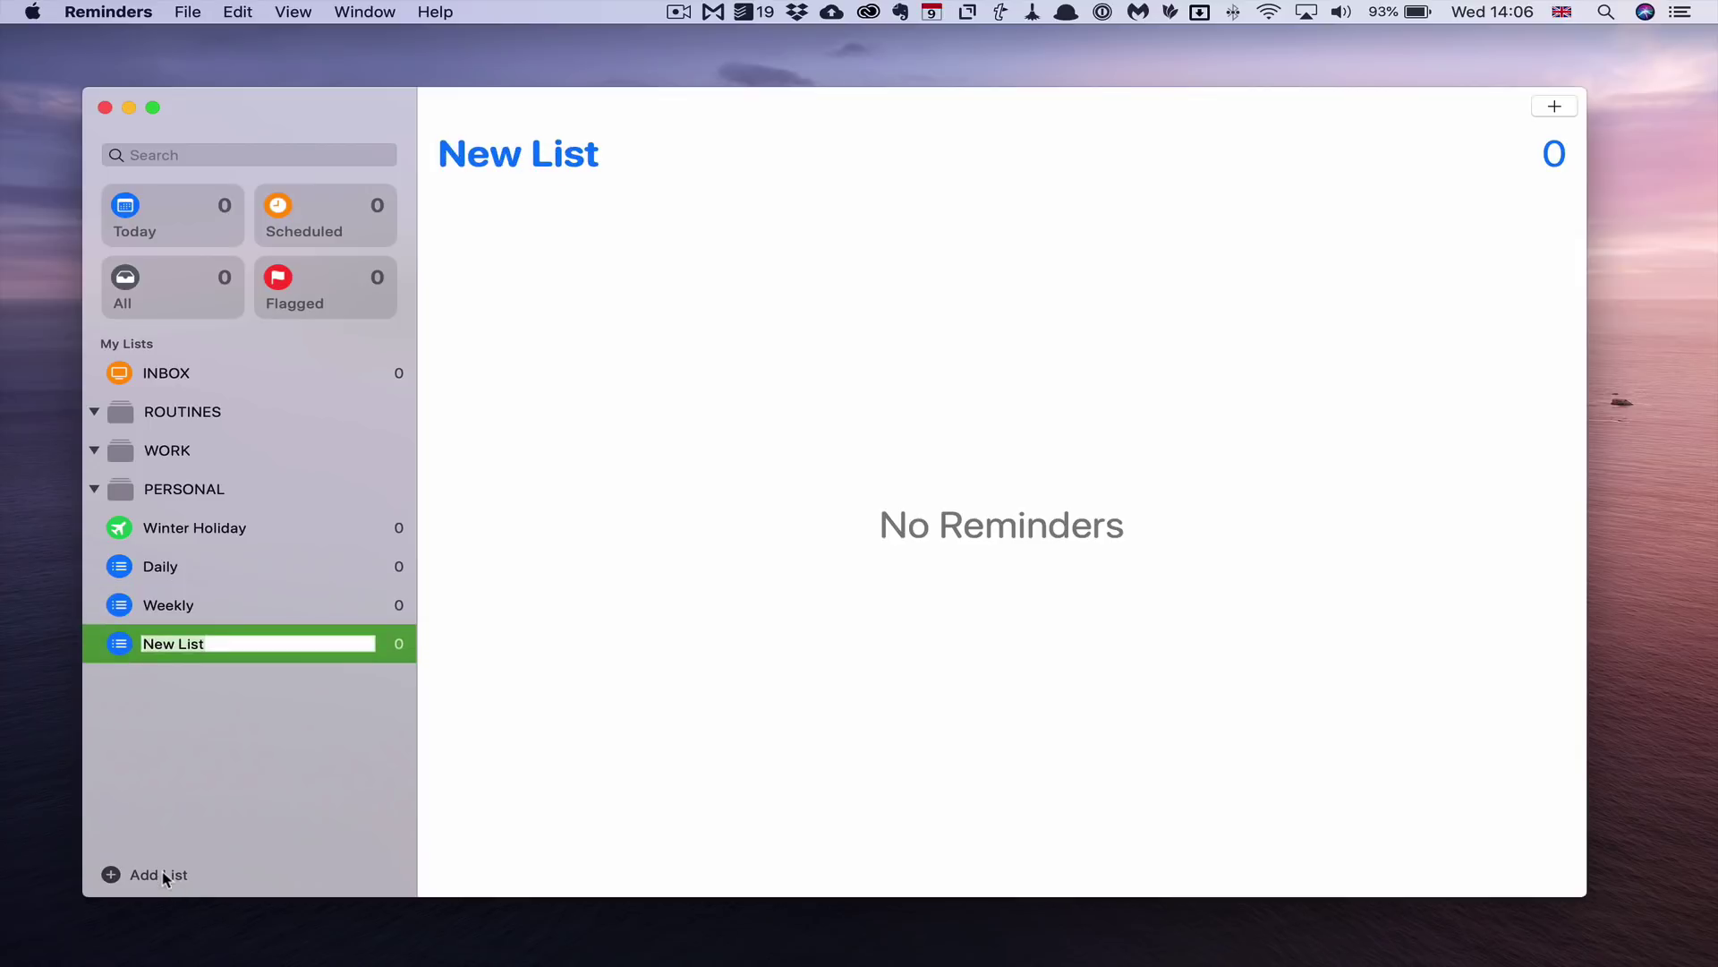
text(Monthy)
key(Return)
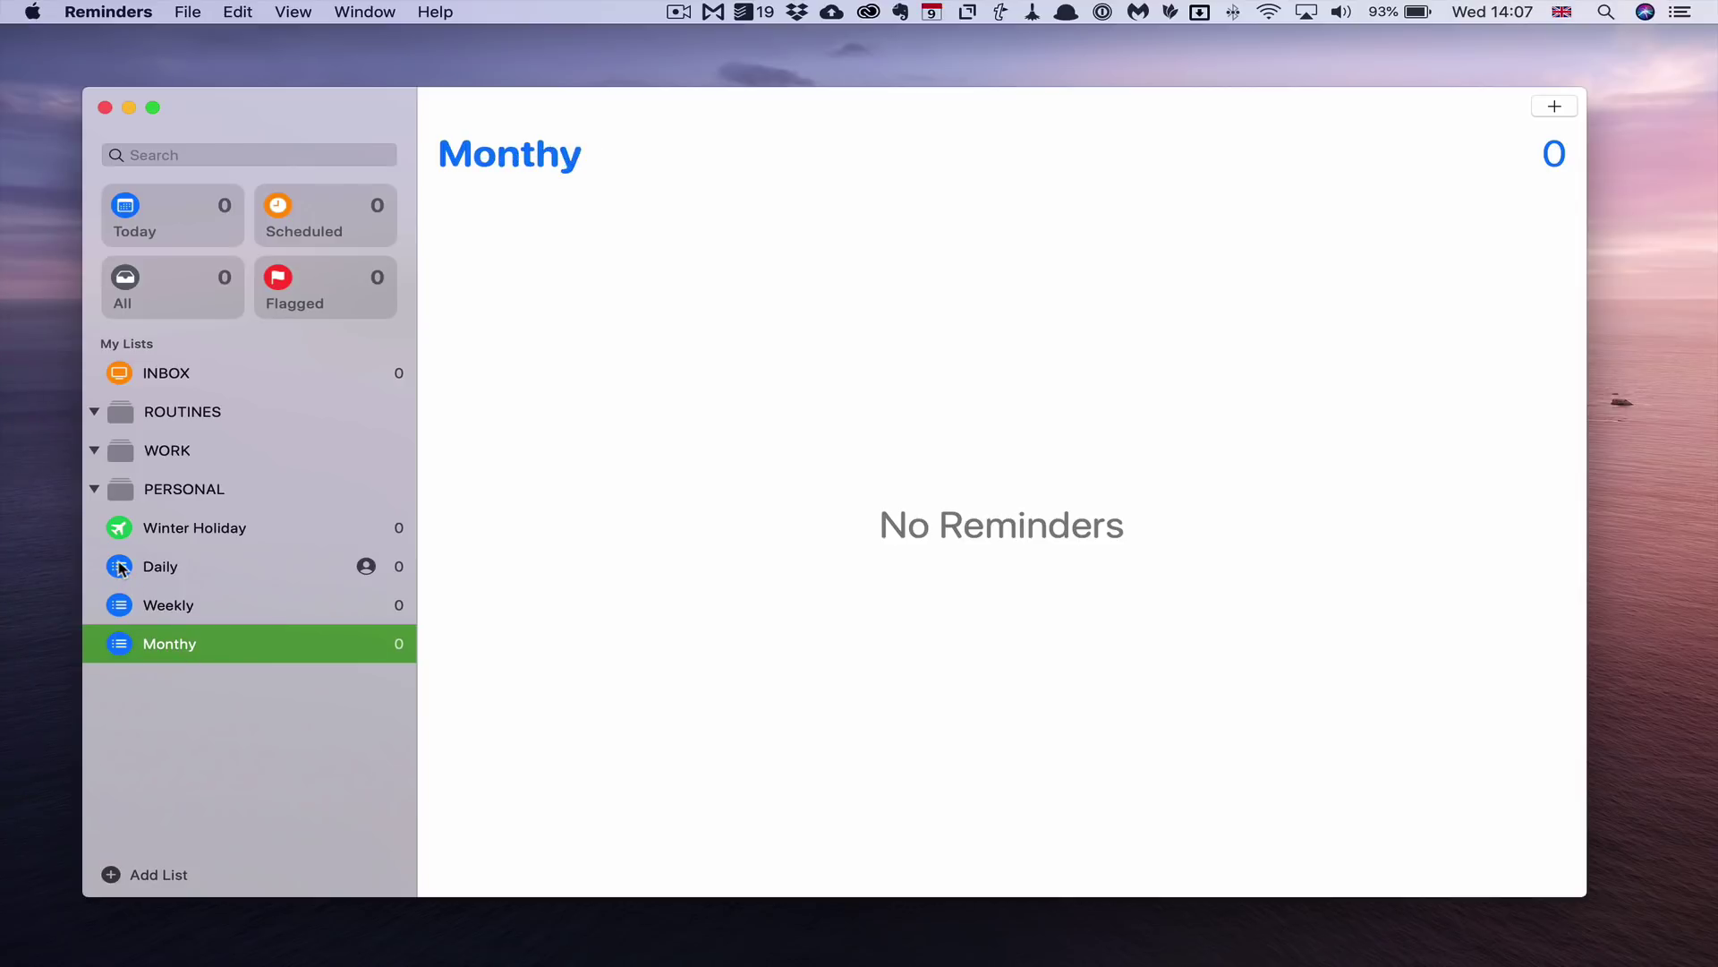
Move the Daily, Weekly and Monthy lists into the ROUTINES group and arrange them in that order
drag(121, 568, 125, 412)
drag(116, 603, 169, 452)
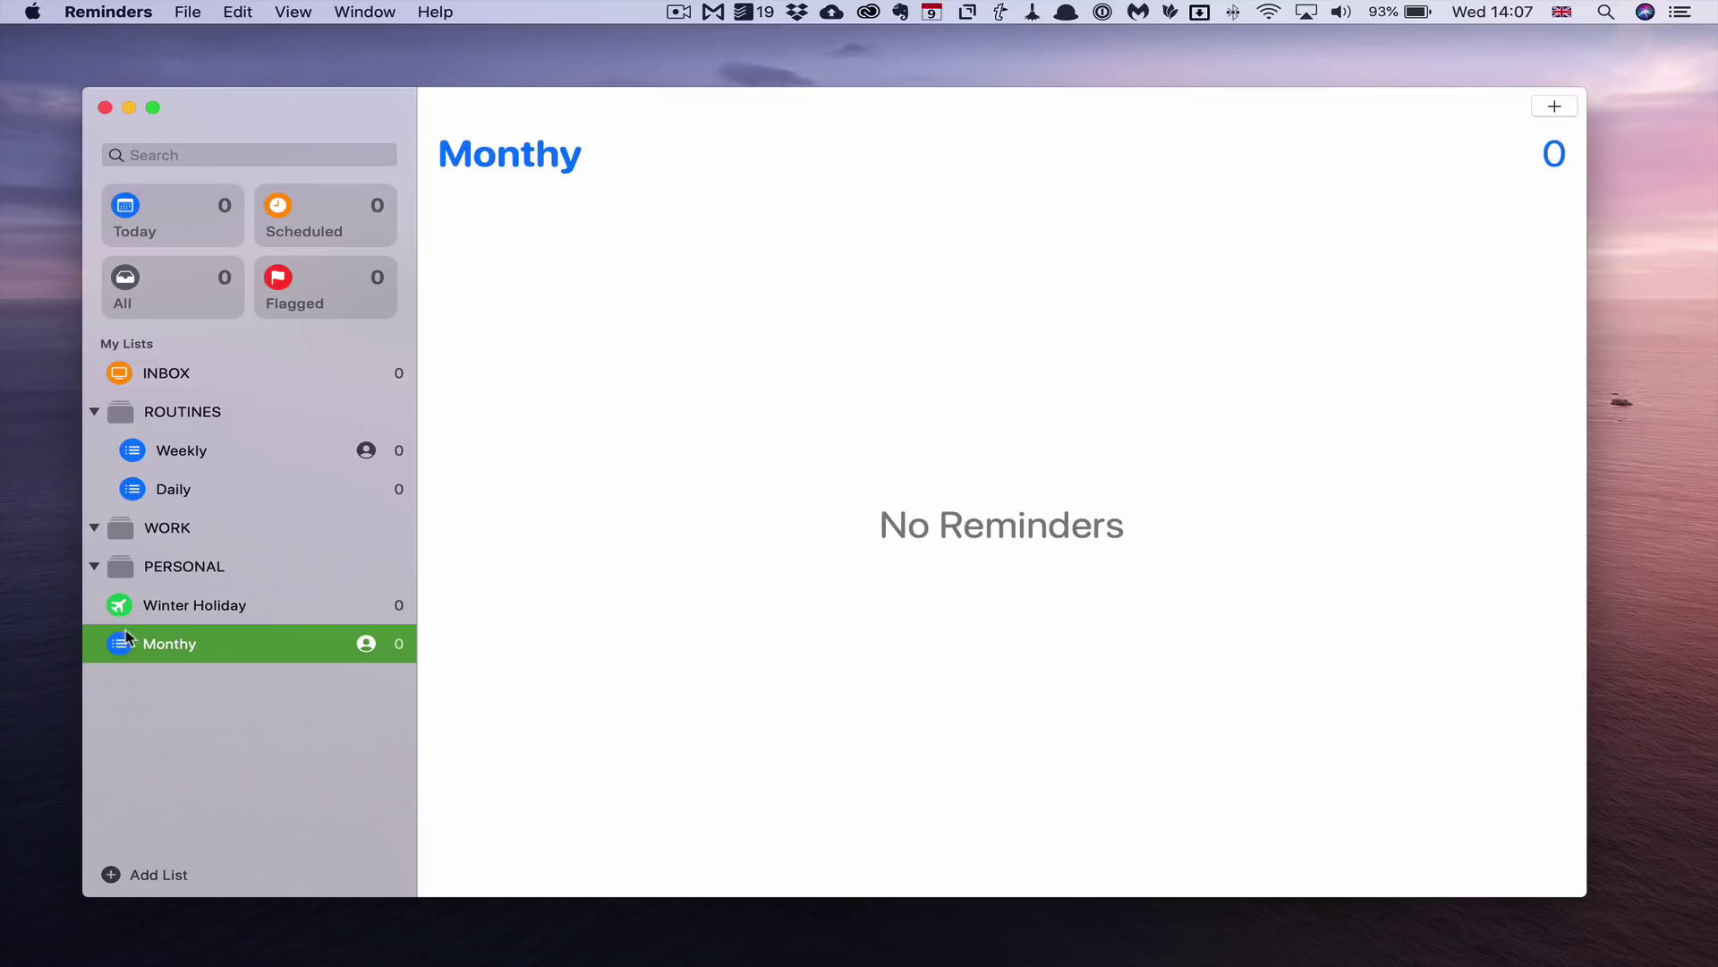
drag(125, 630, 144, 516)
drag(140, 455, 139, 508)
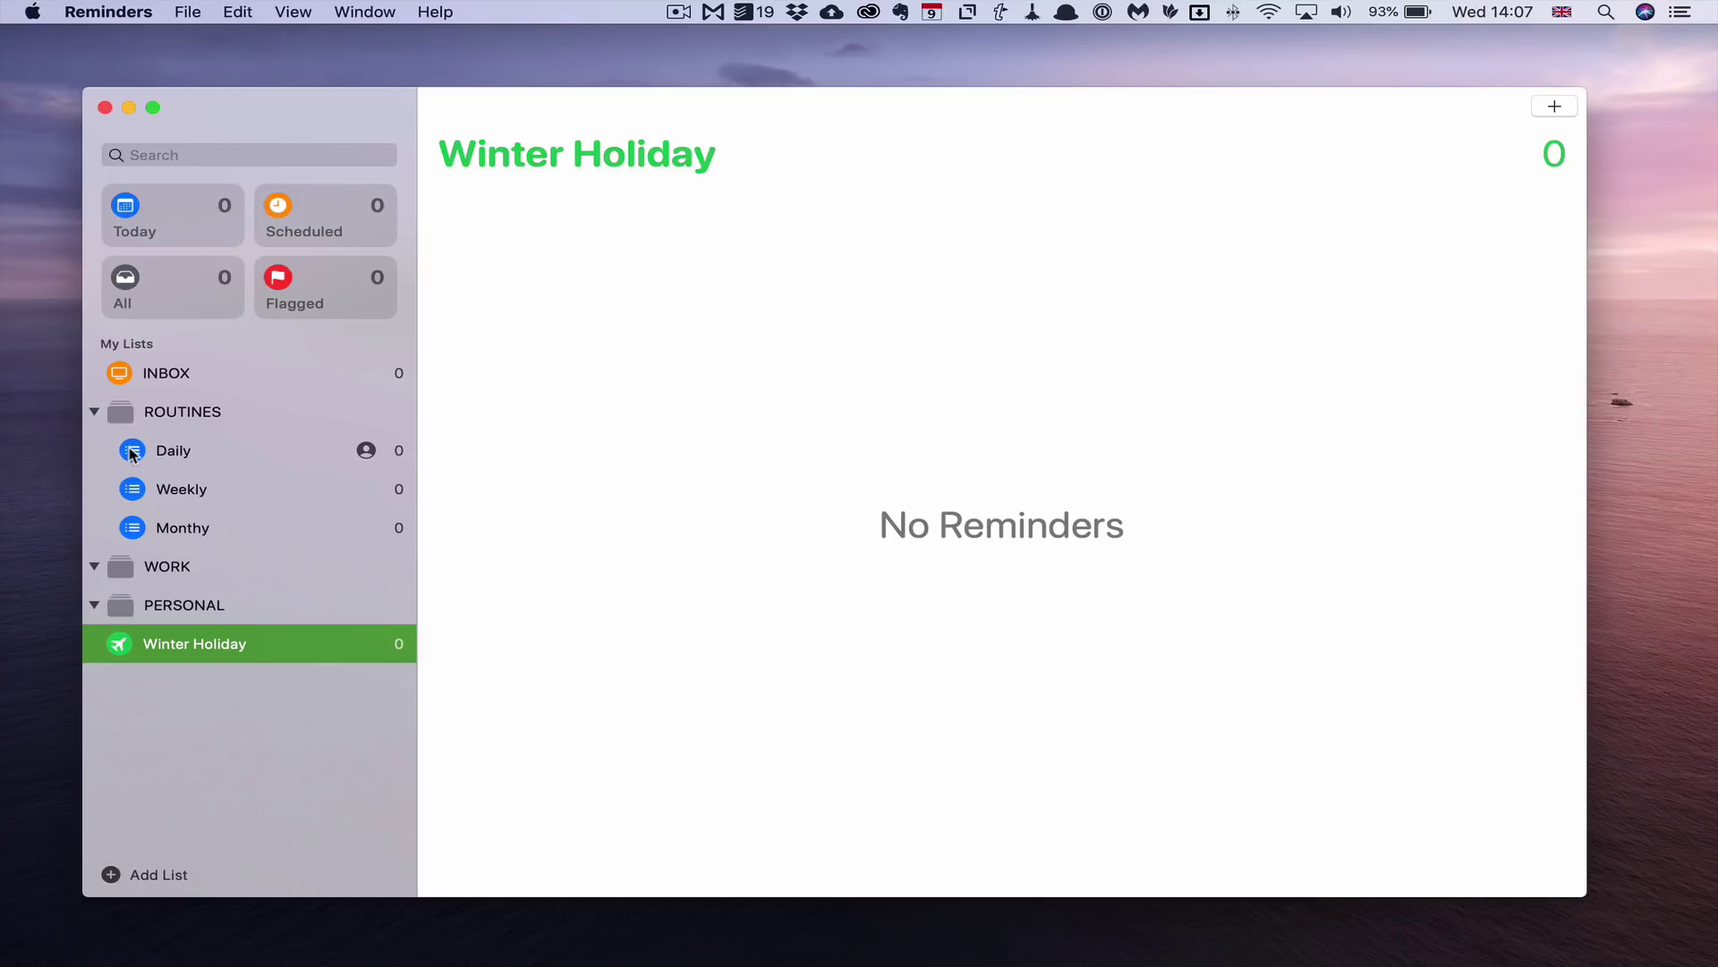
Change the Daily list's icon to the sun symbol in its list info
right_click(176, 451)
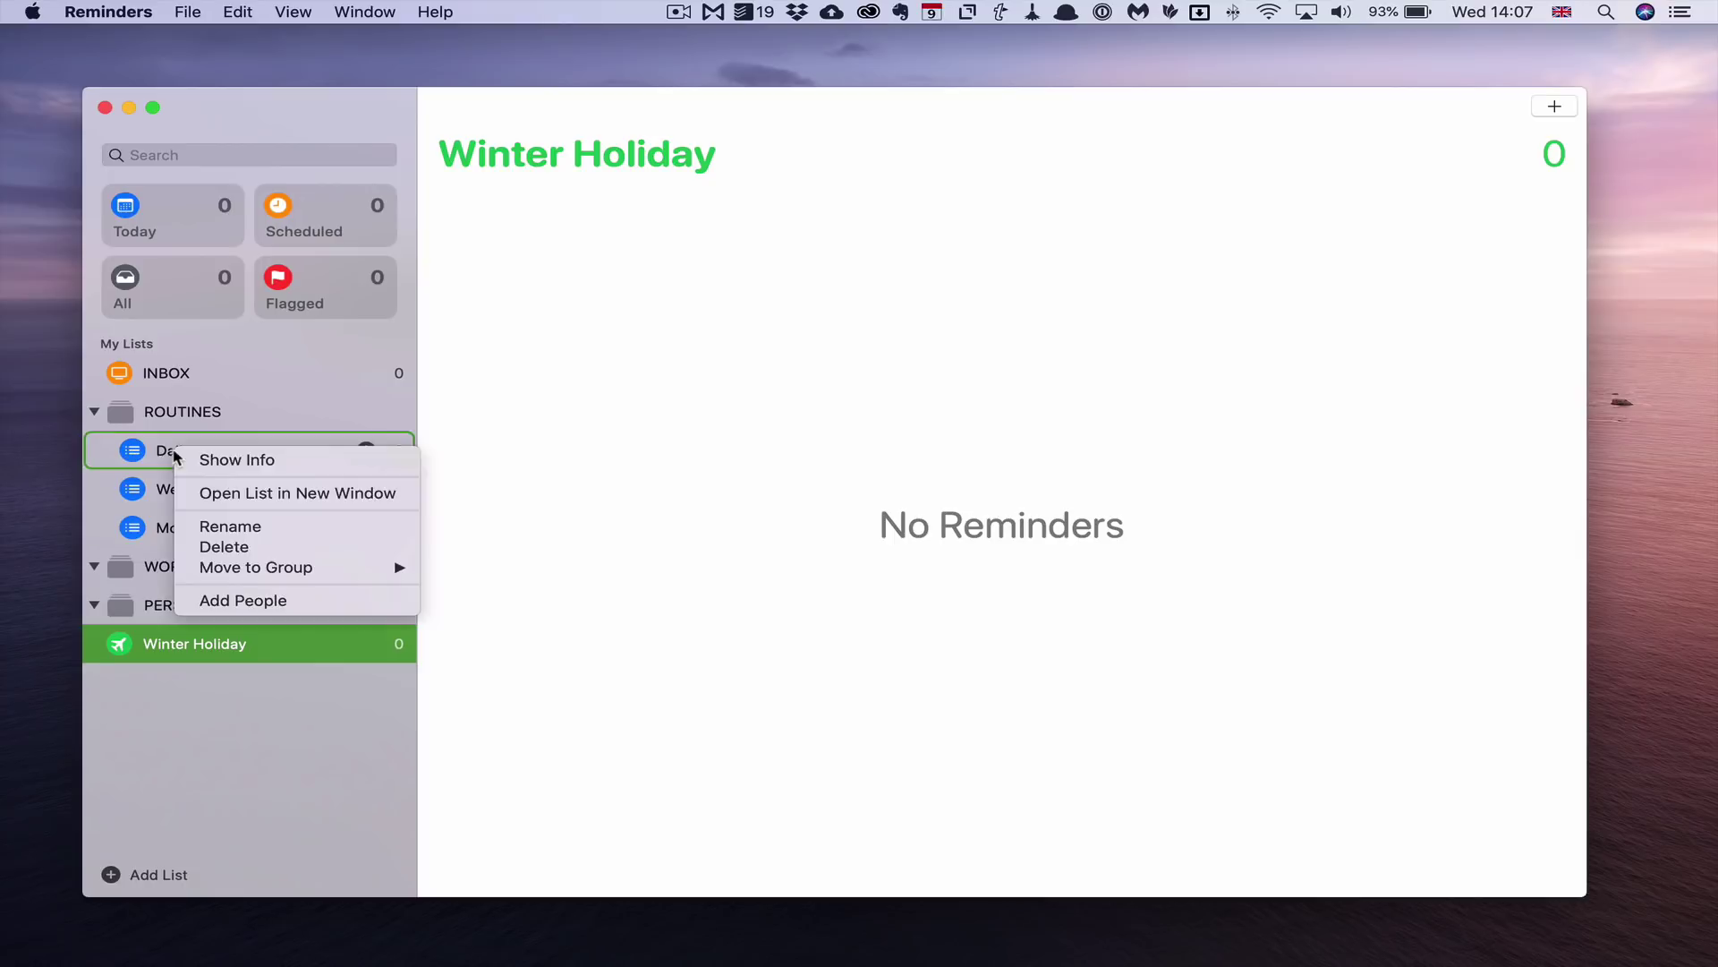
click(212, 458)
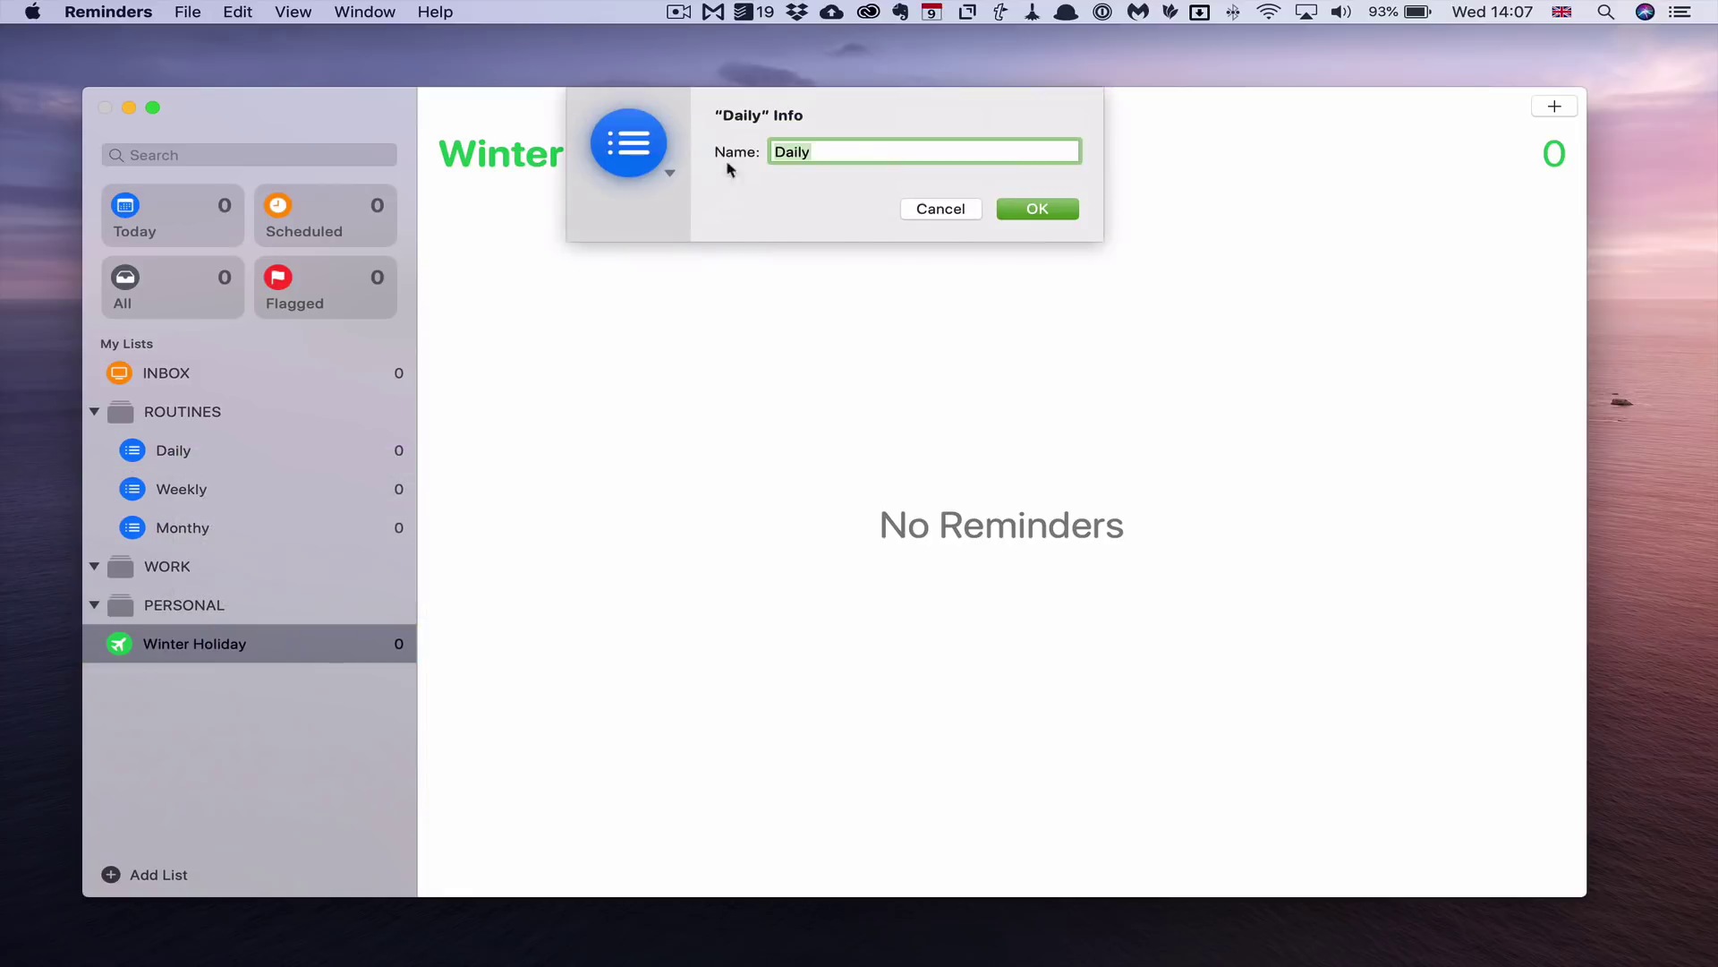
click(670, 175)
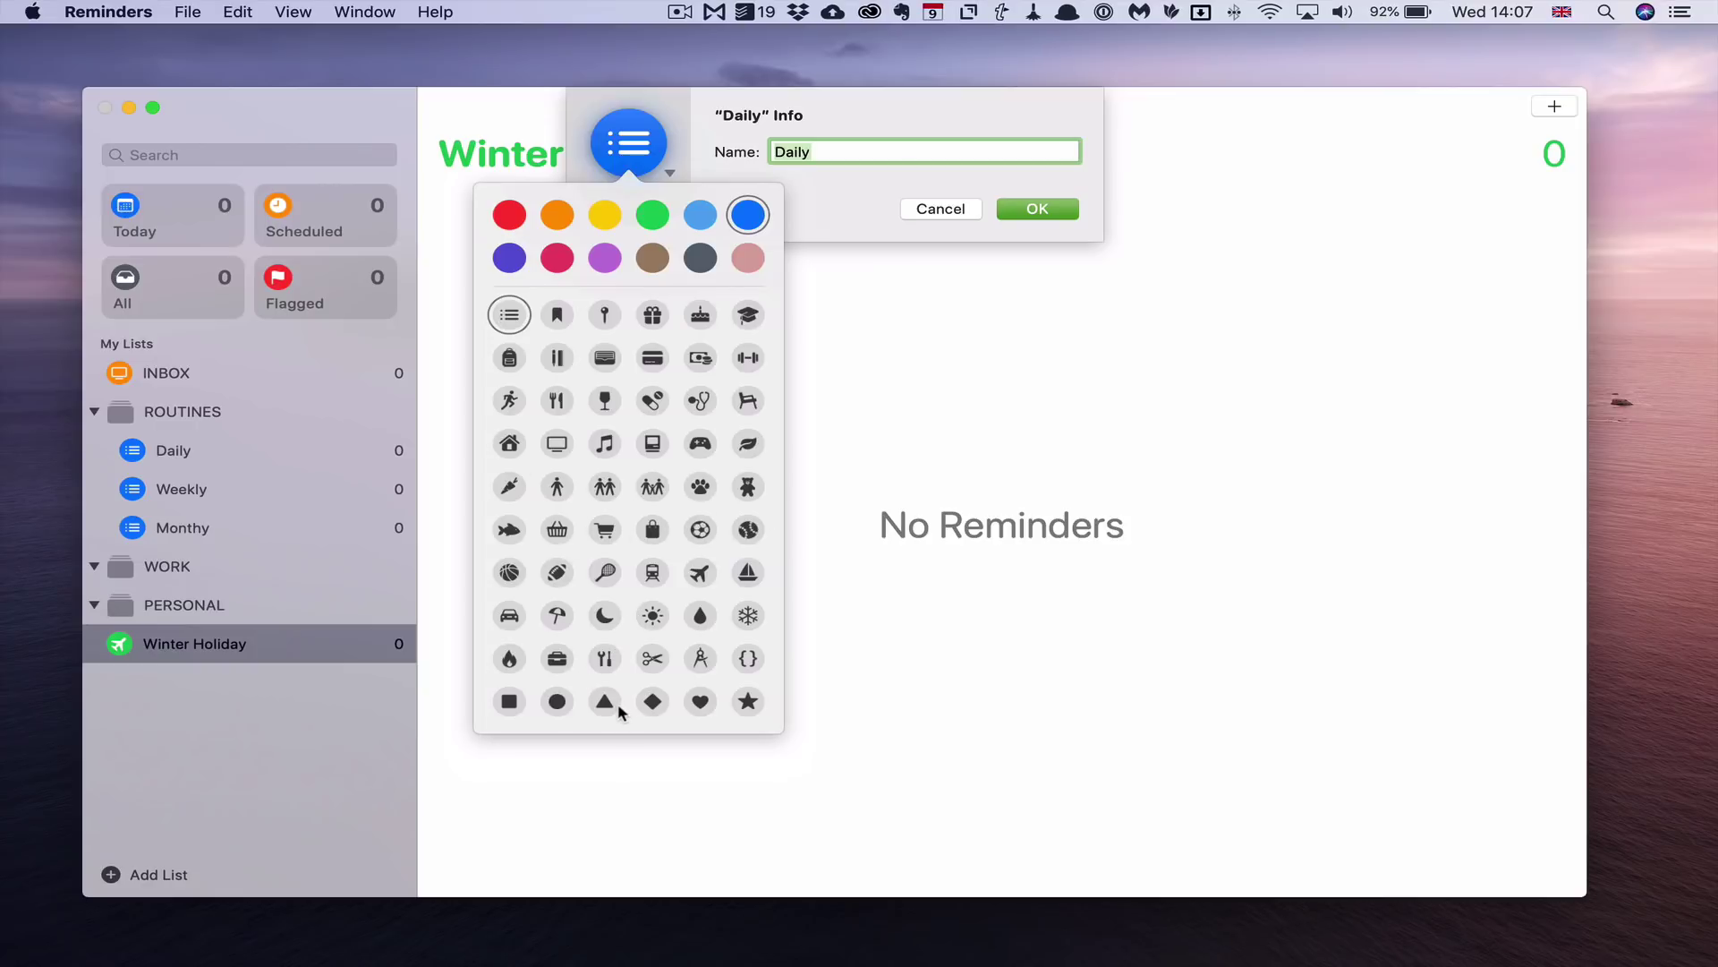
click(653, 616)
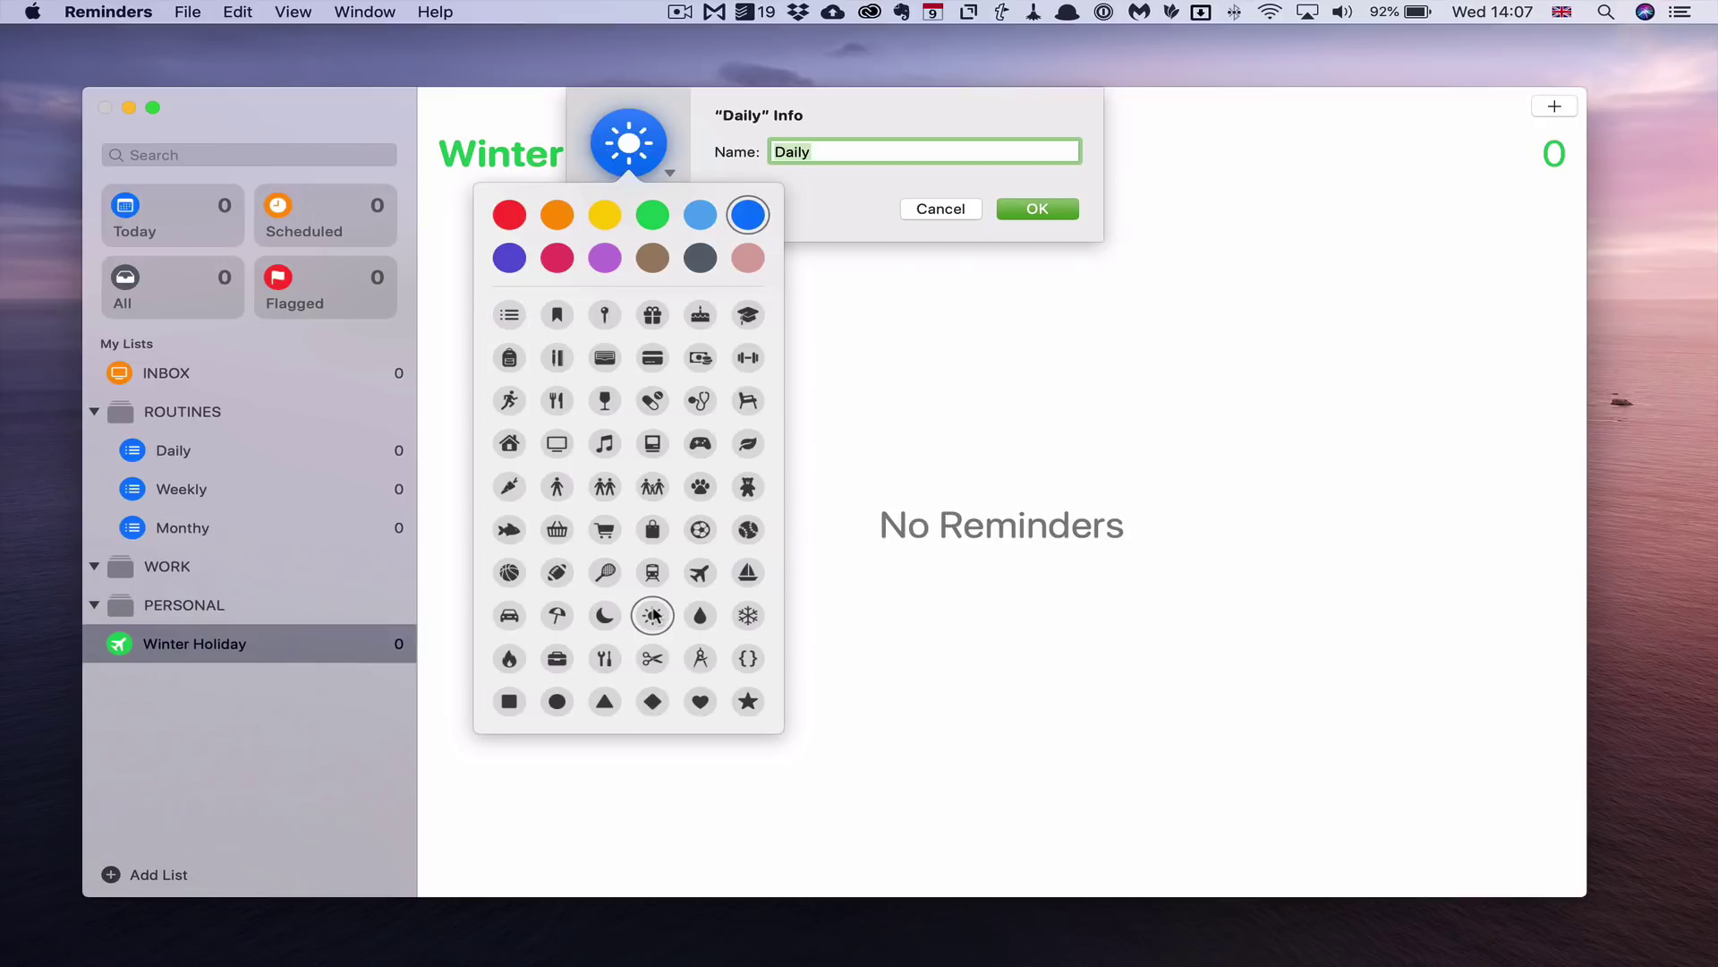
click(1020, 209)
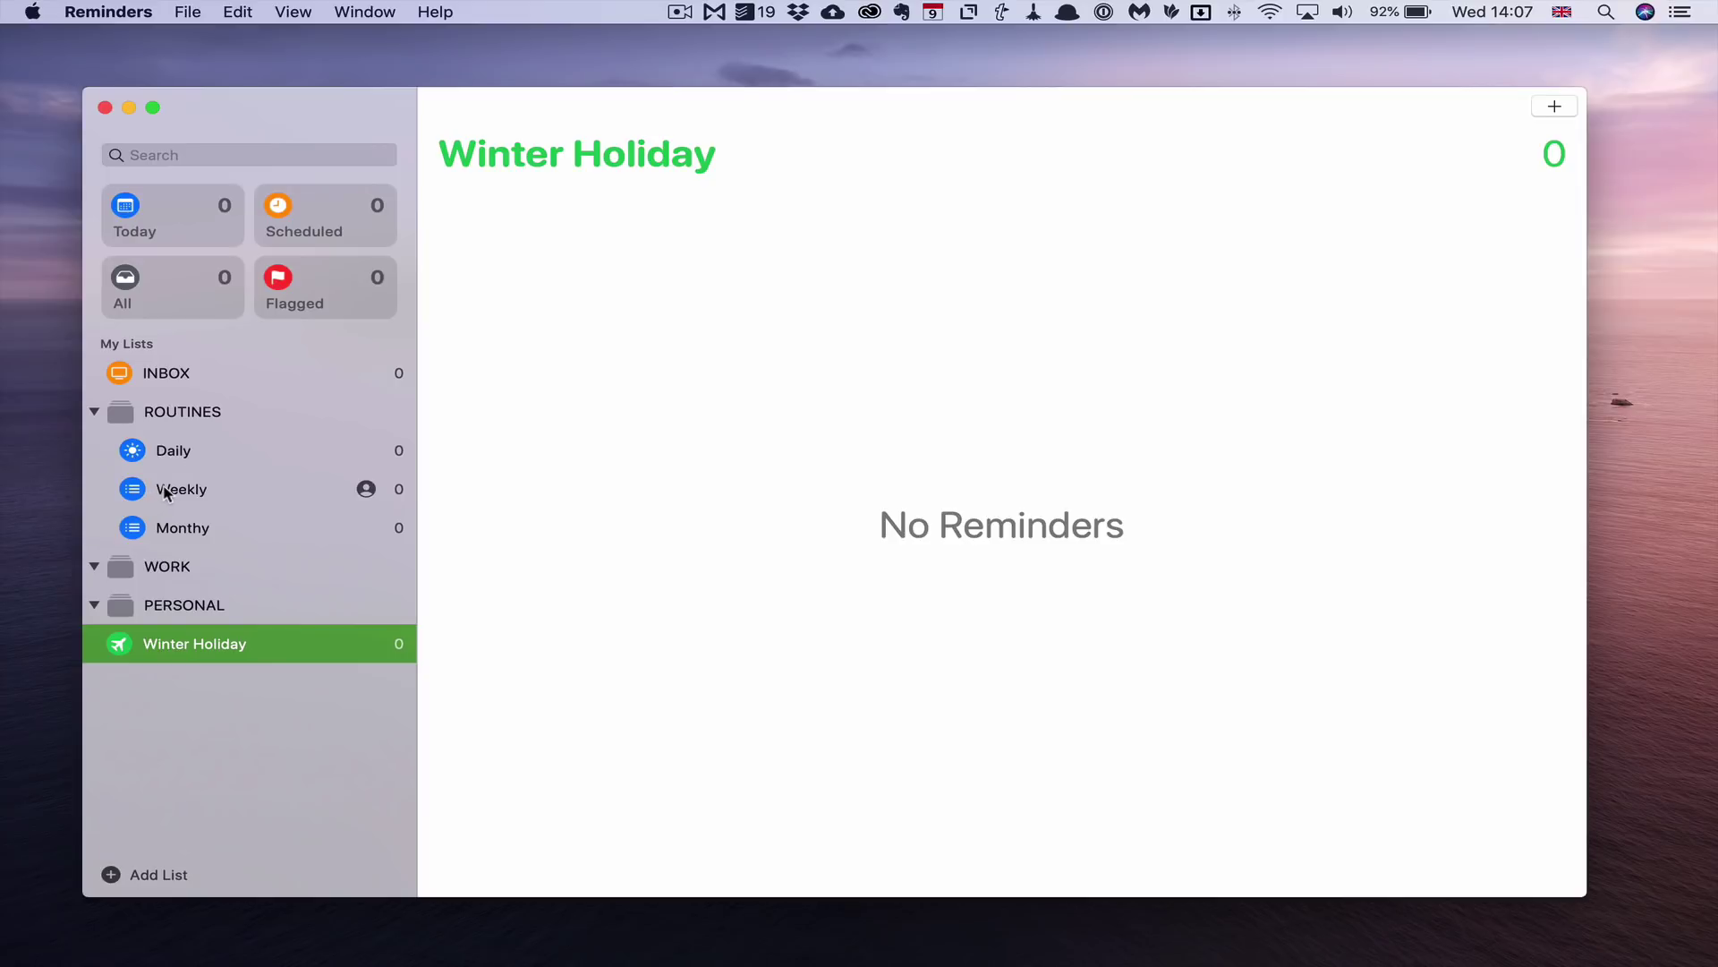
Give the Weekly list the same sun icon through its list info
right_click(166, 493)
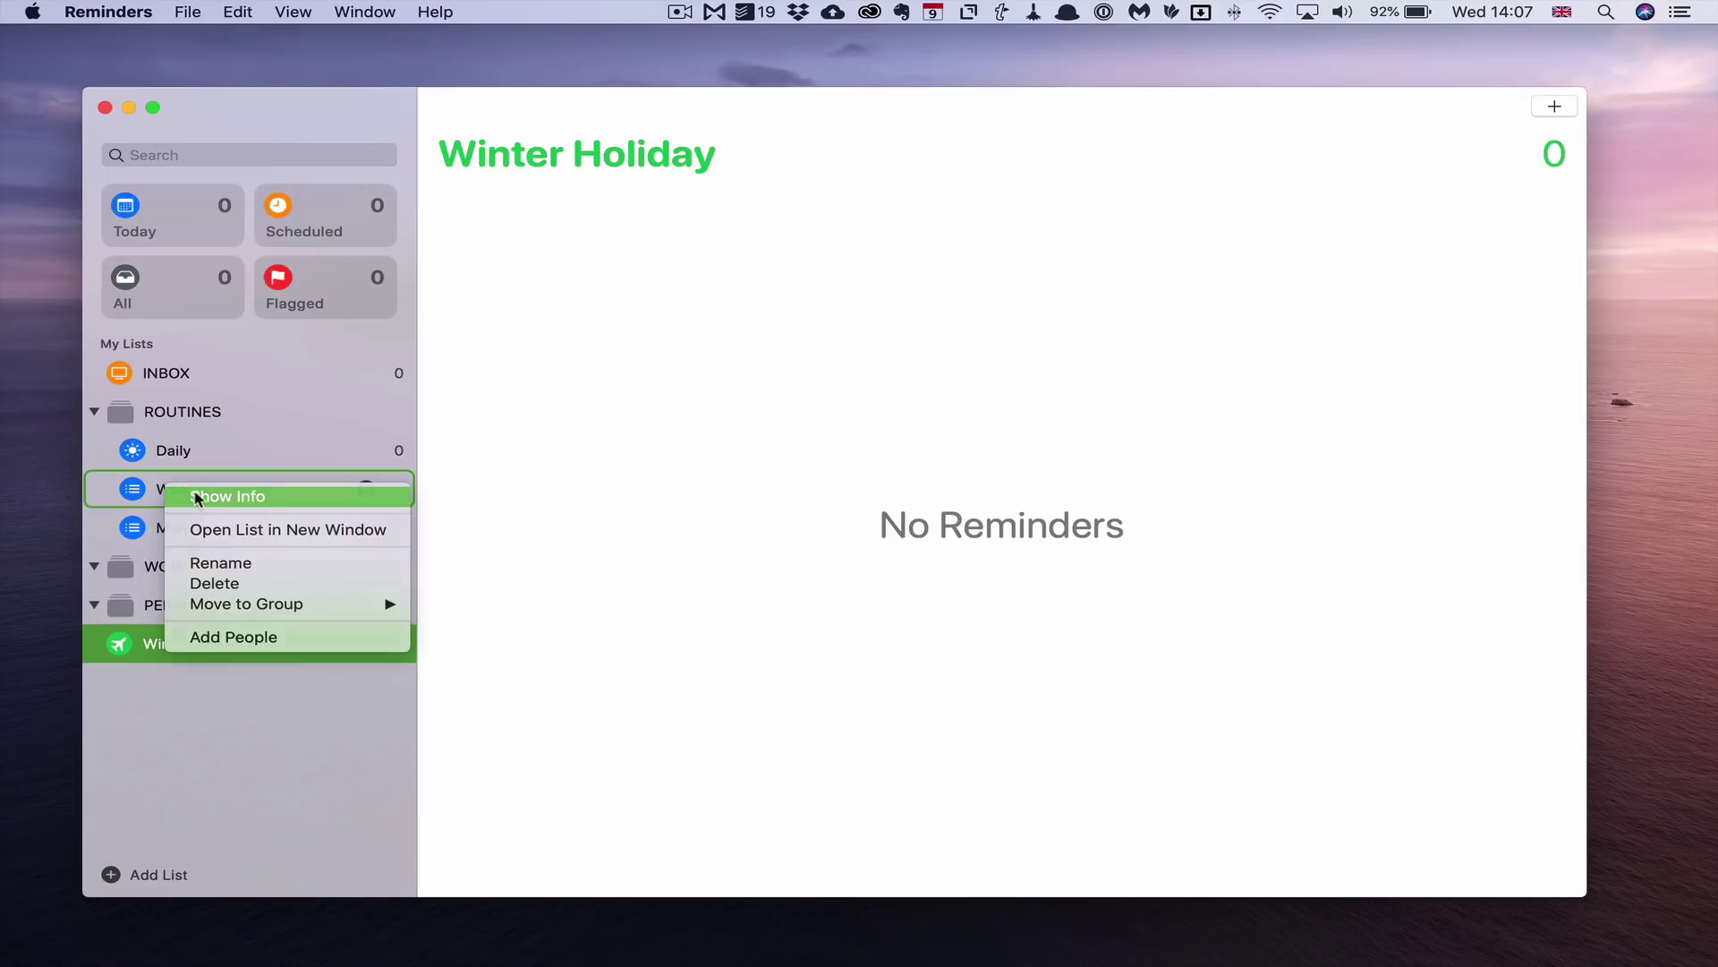
click(203, 492)
click(670, 172)
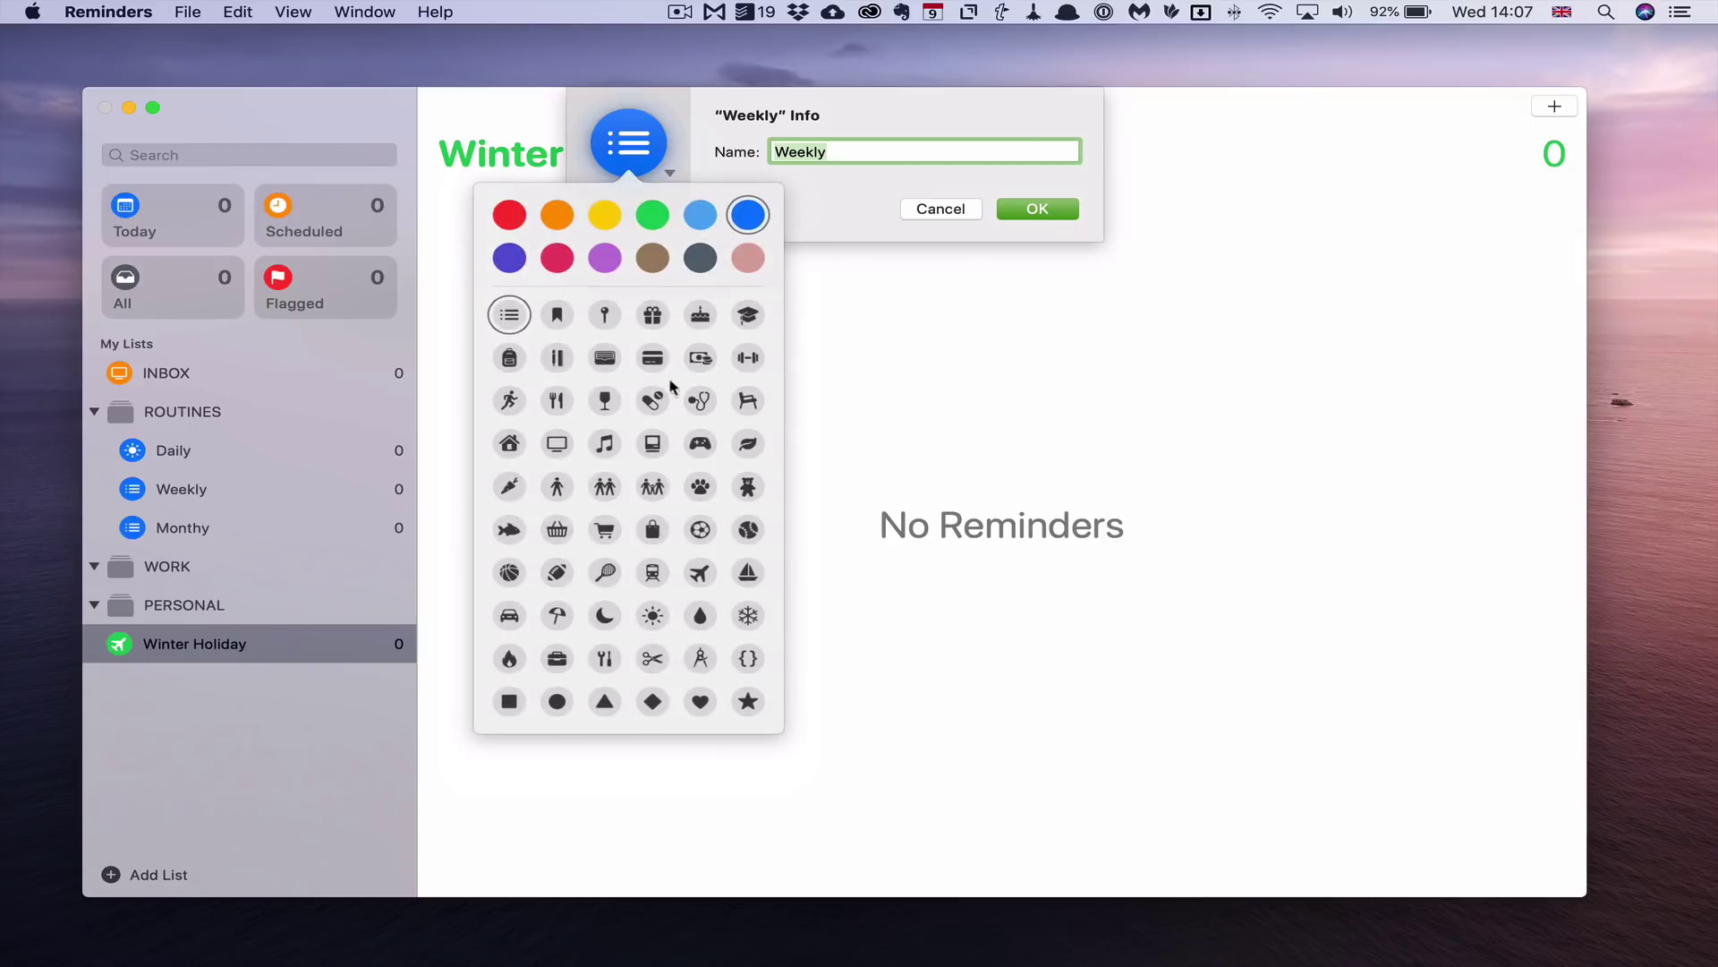
click(654, 615)
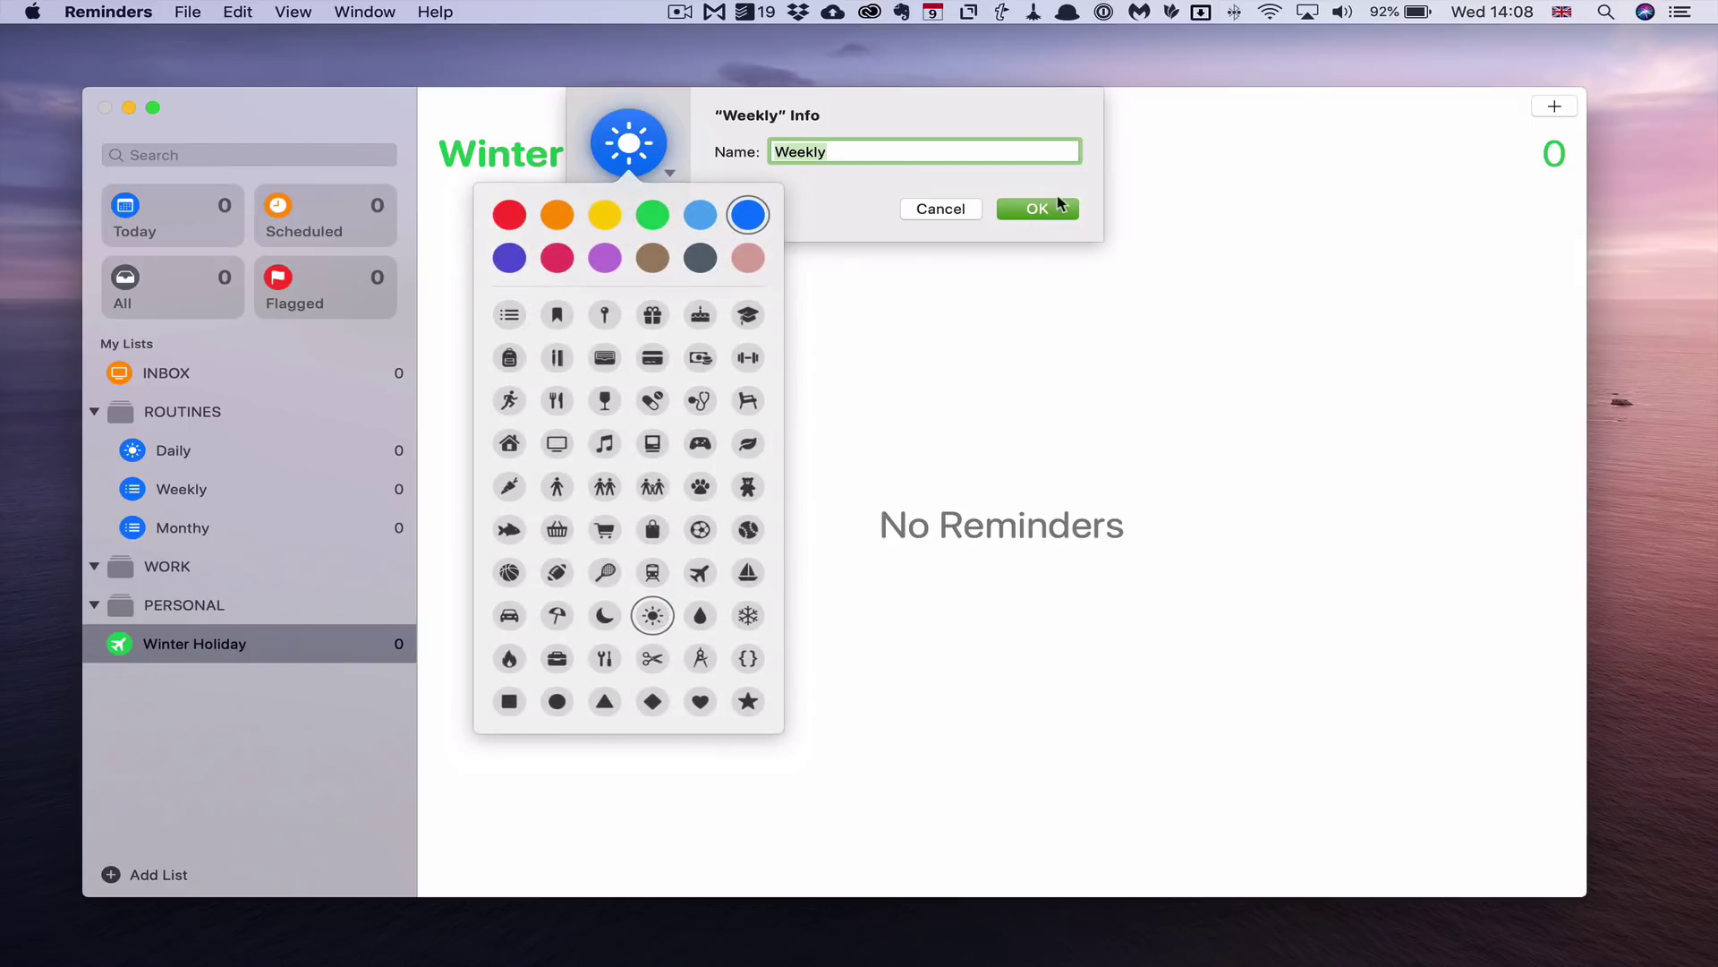
click(1037, 210)
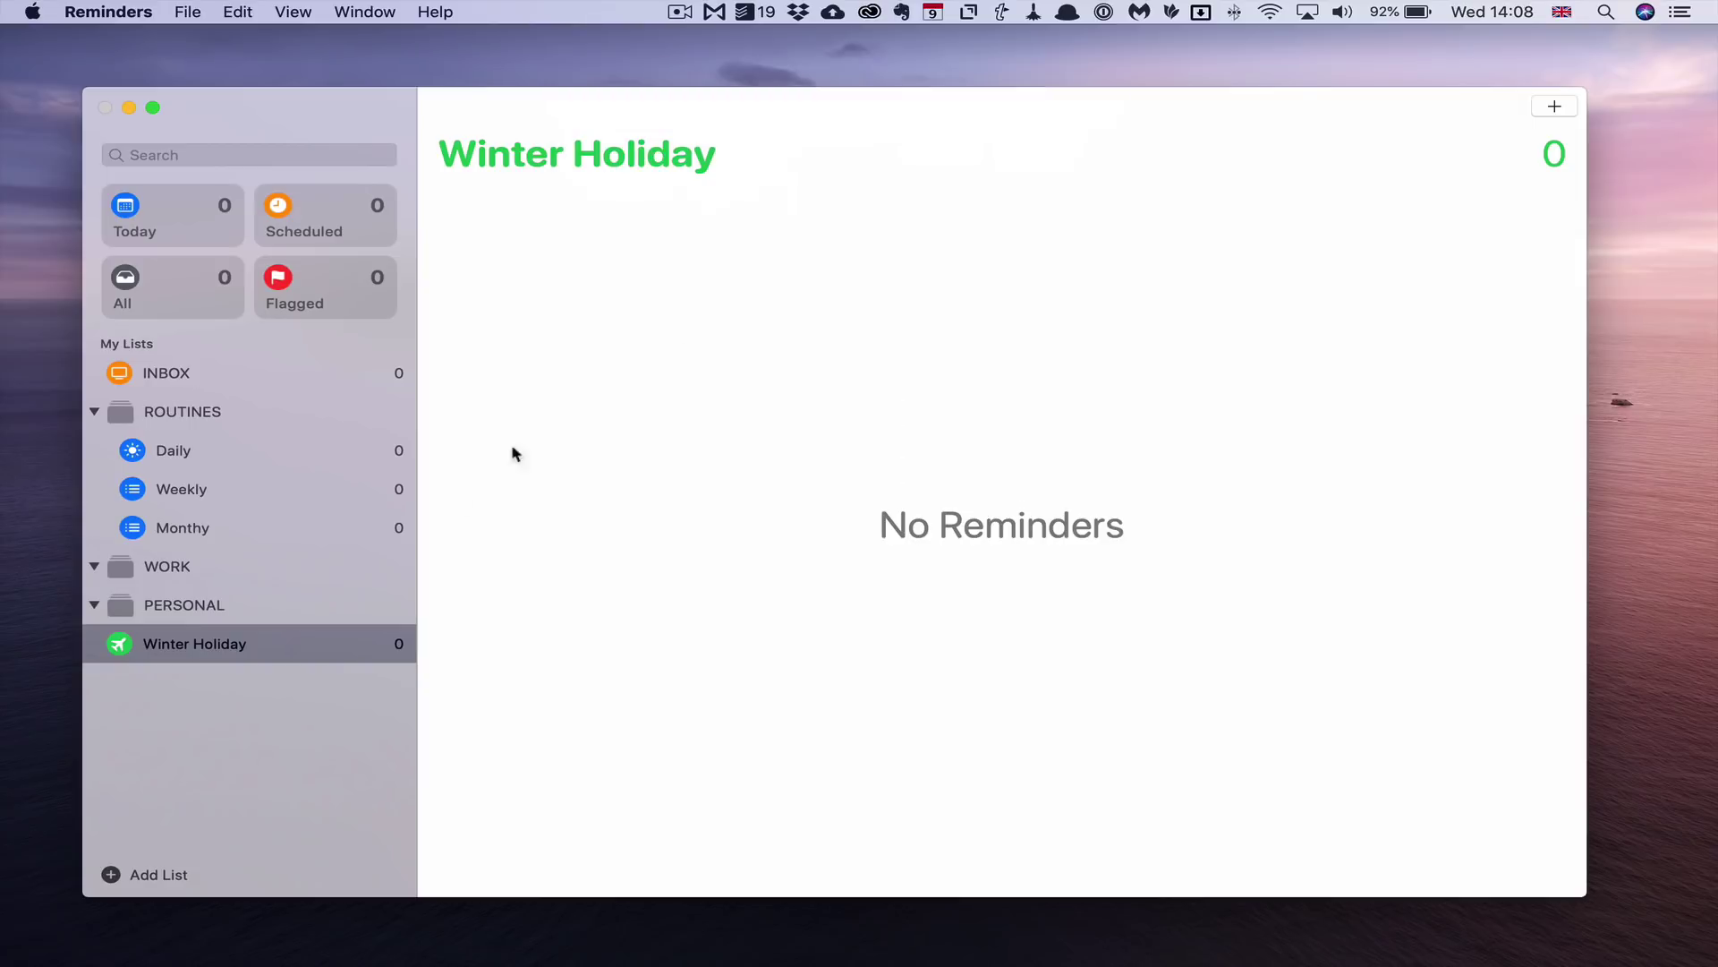
Set the Monthy list's icon to the sun as well, and collapse the ROUTINES group
right_click(167, 531)
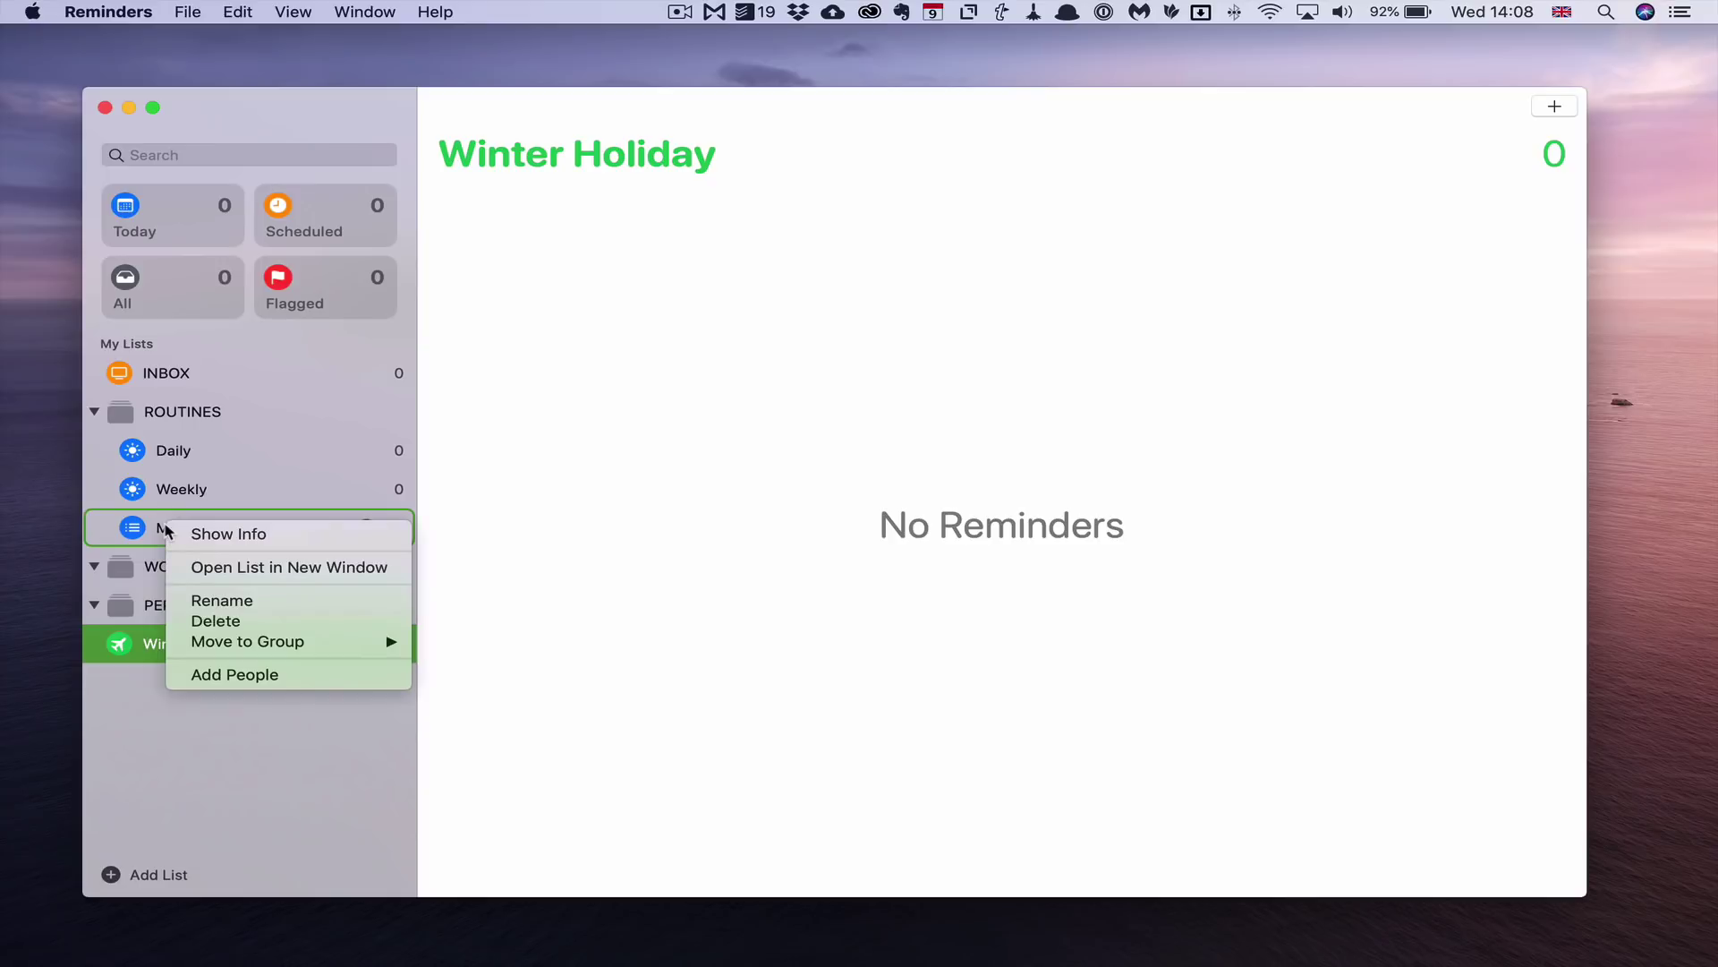
click(224, 535)
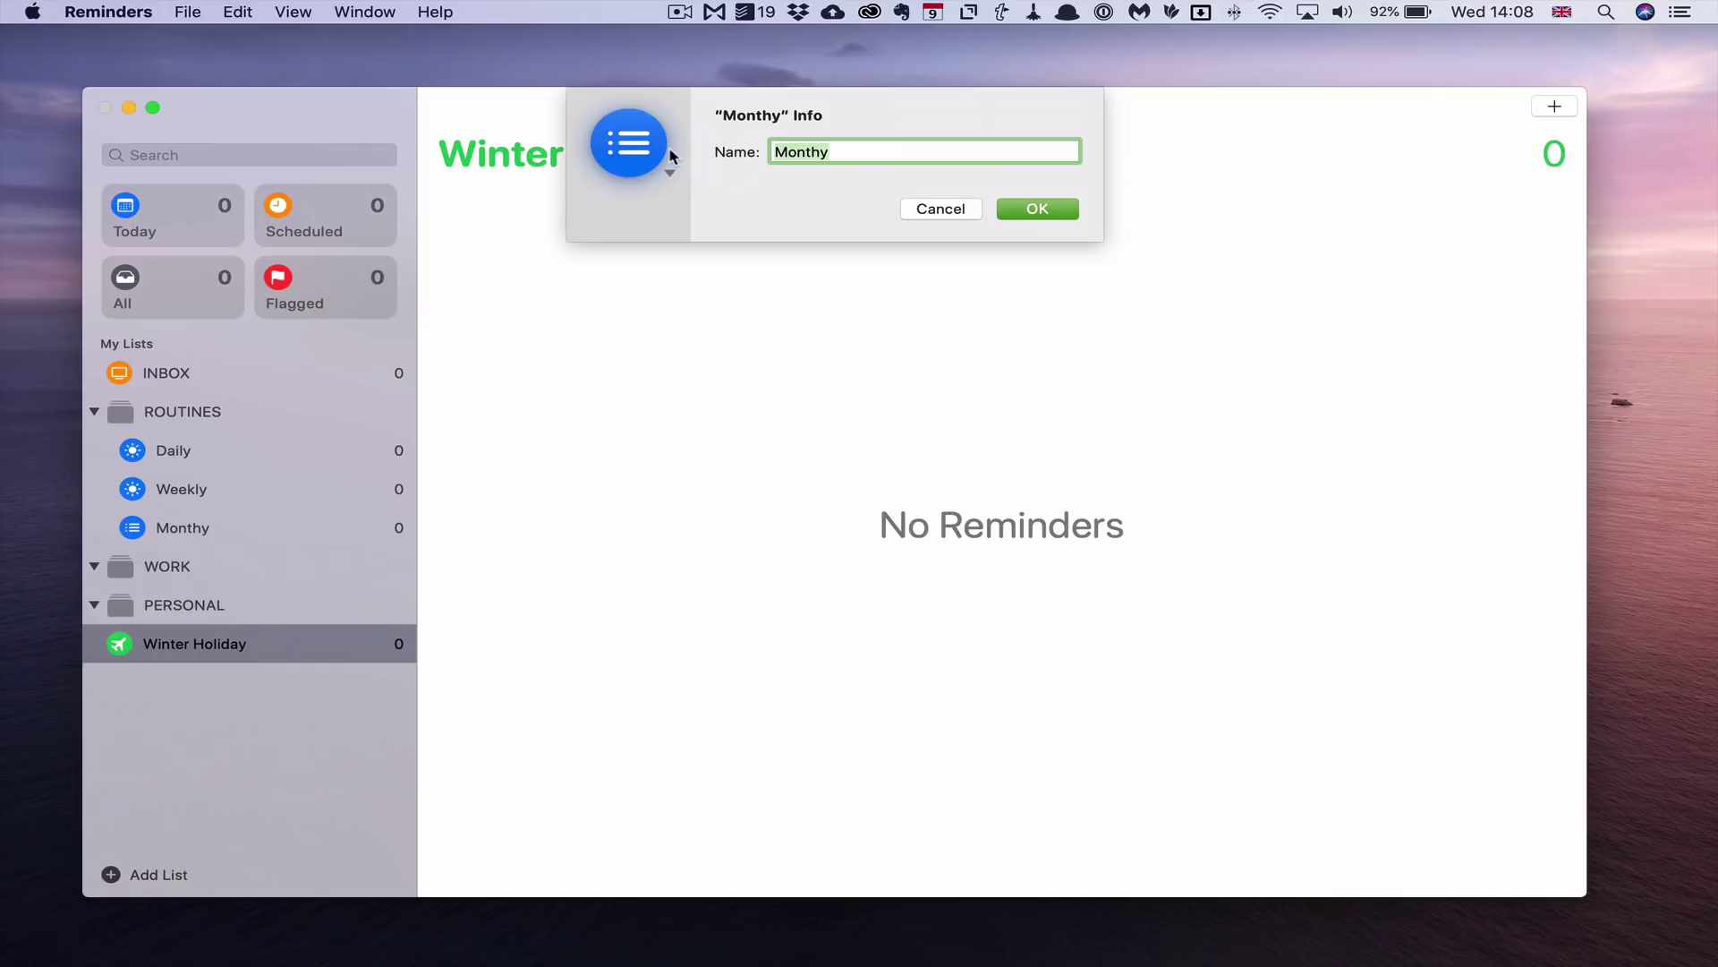
click(670, 176)
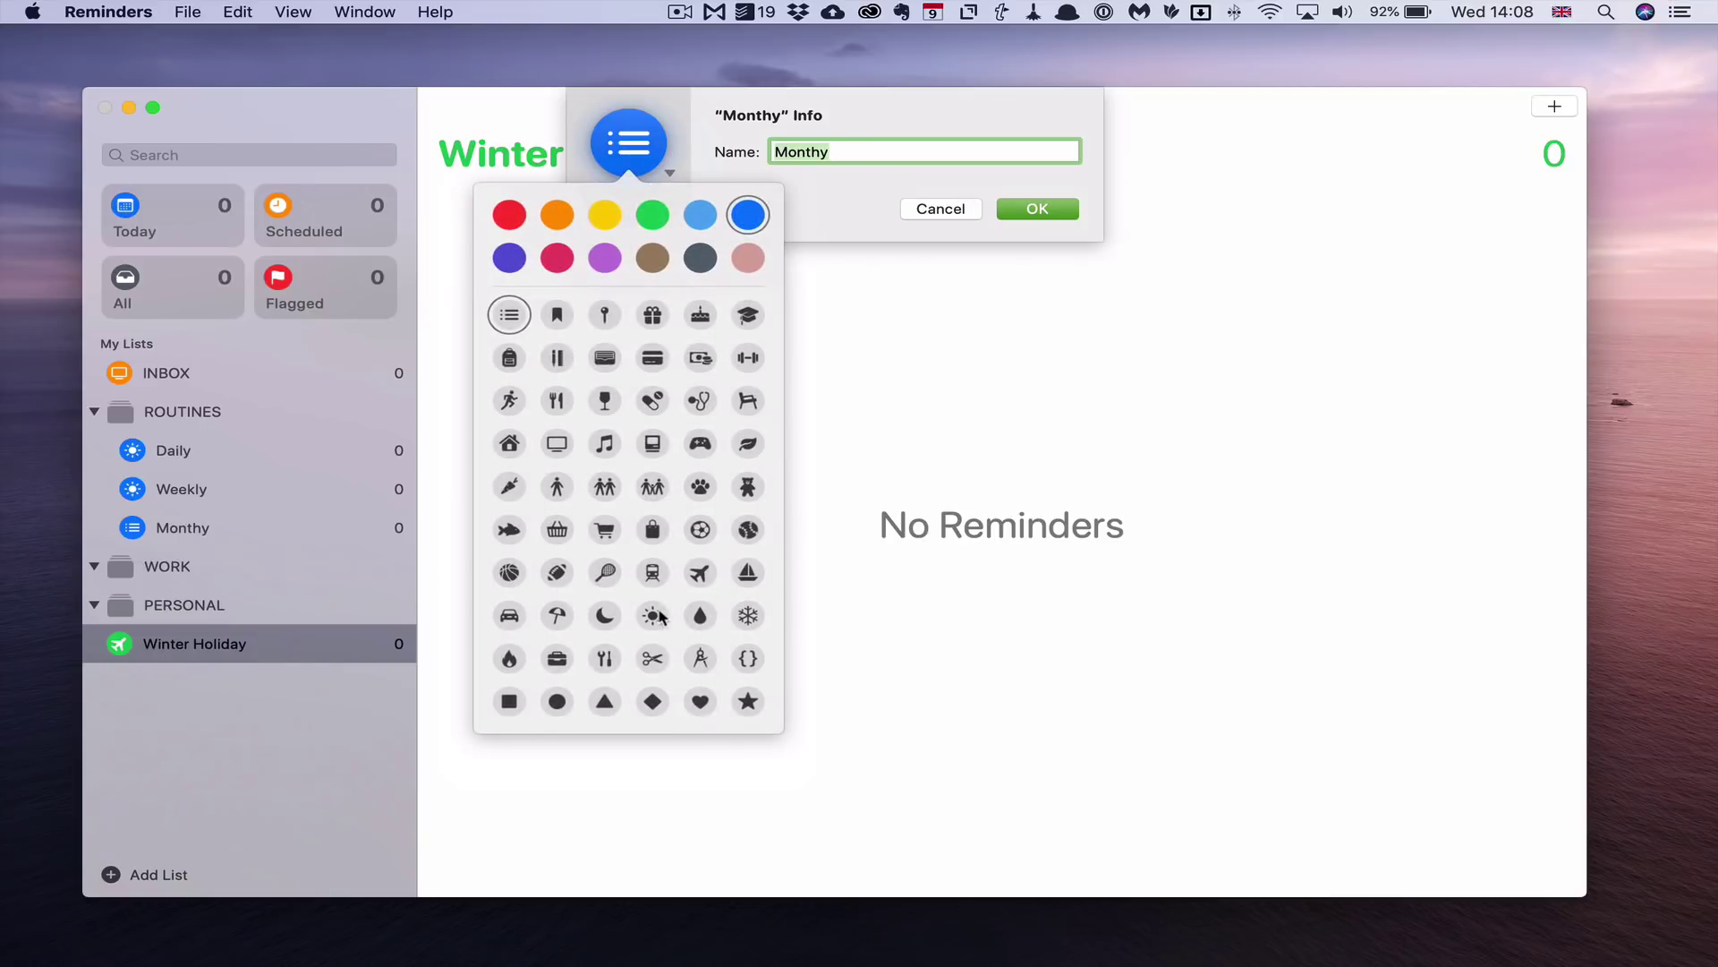
click(653, 616)
click(1025, 212)
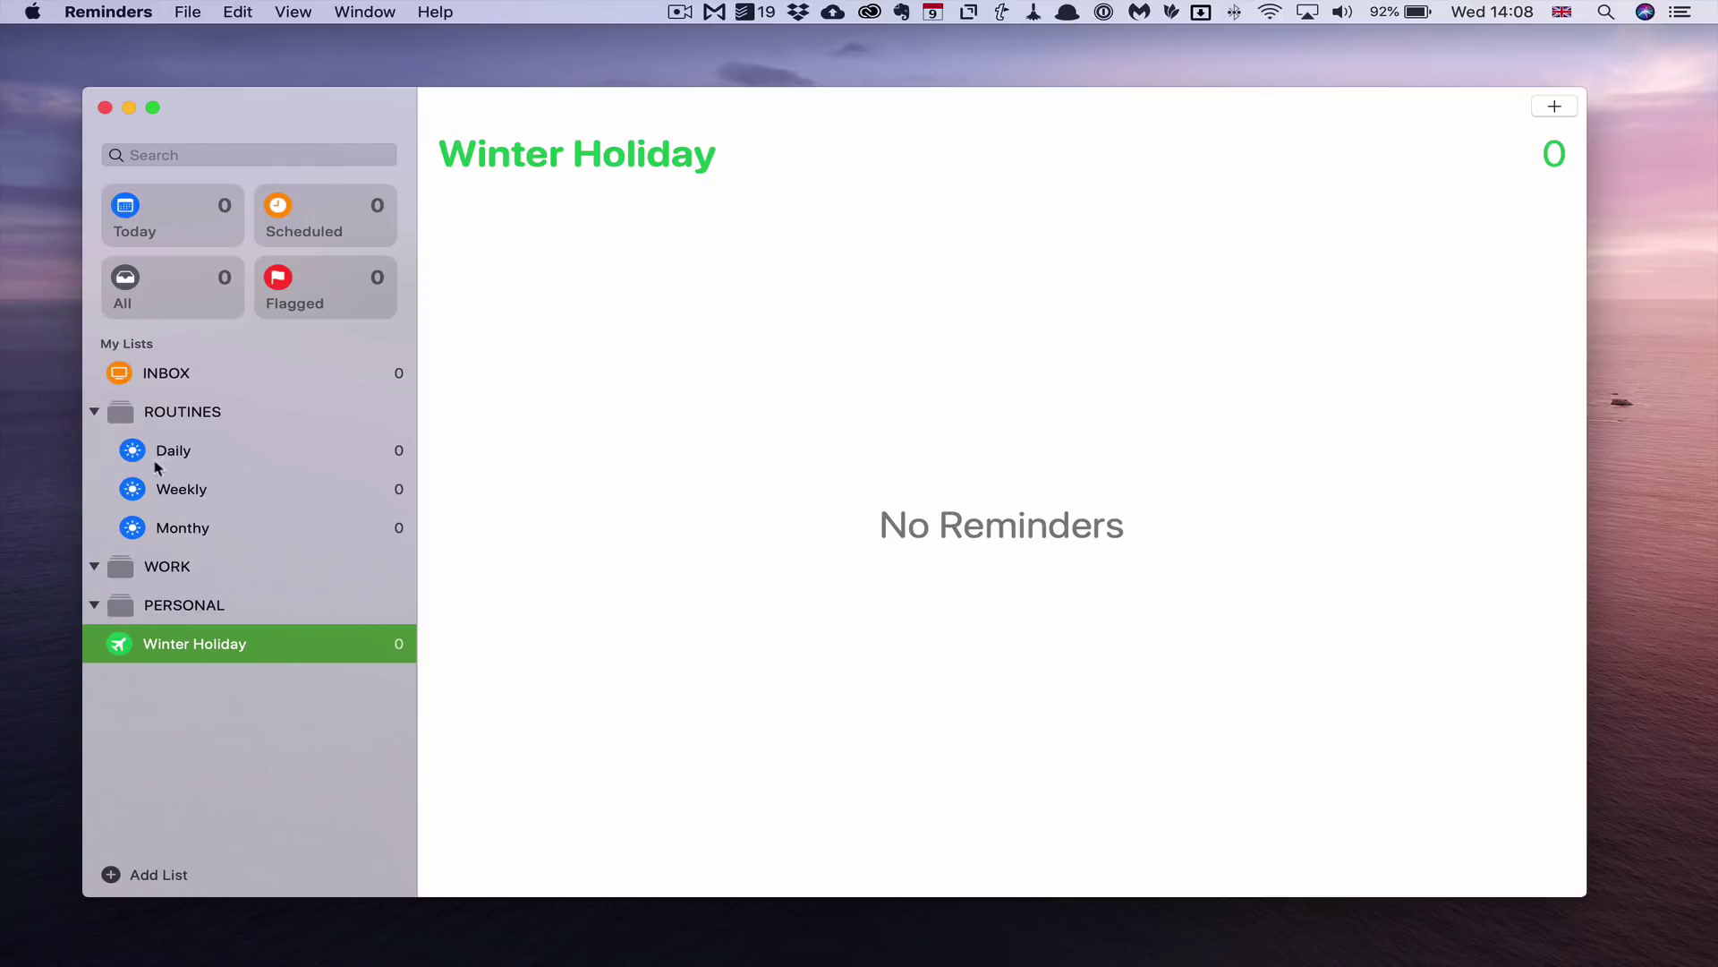
click(93, 412)
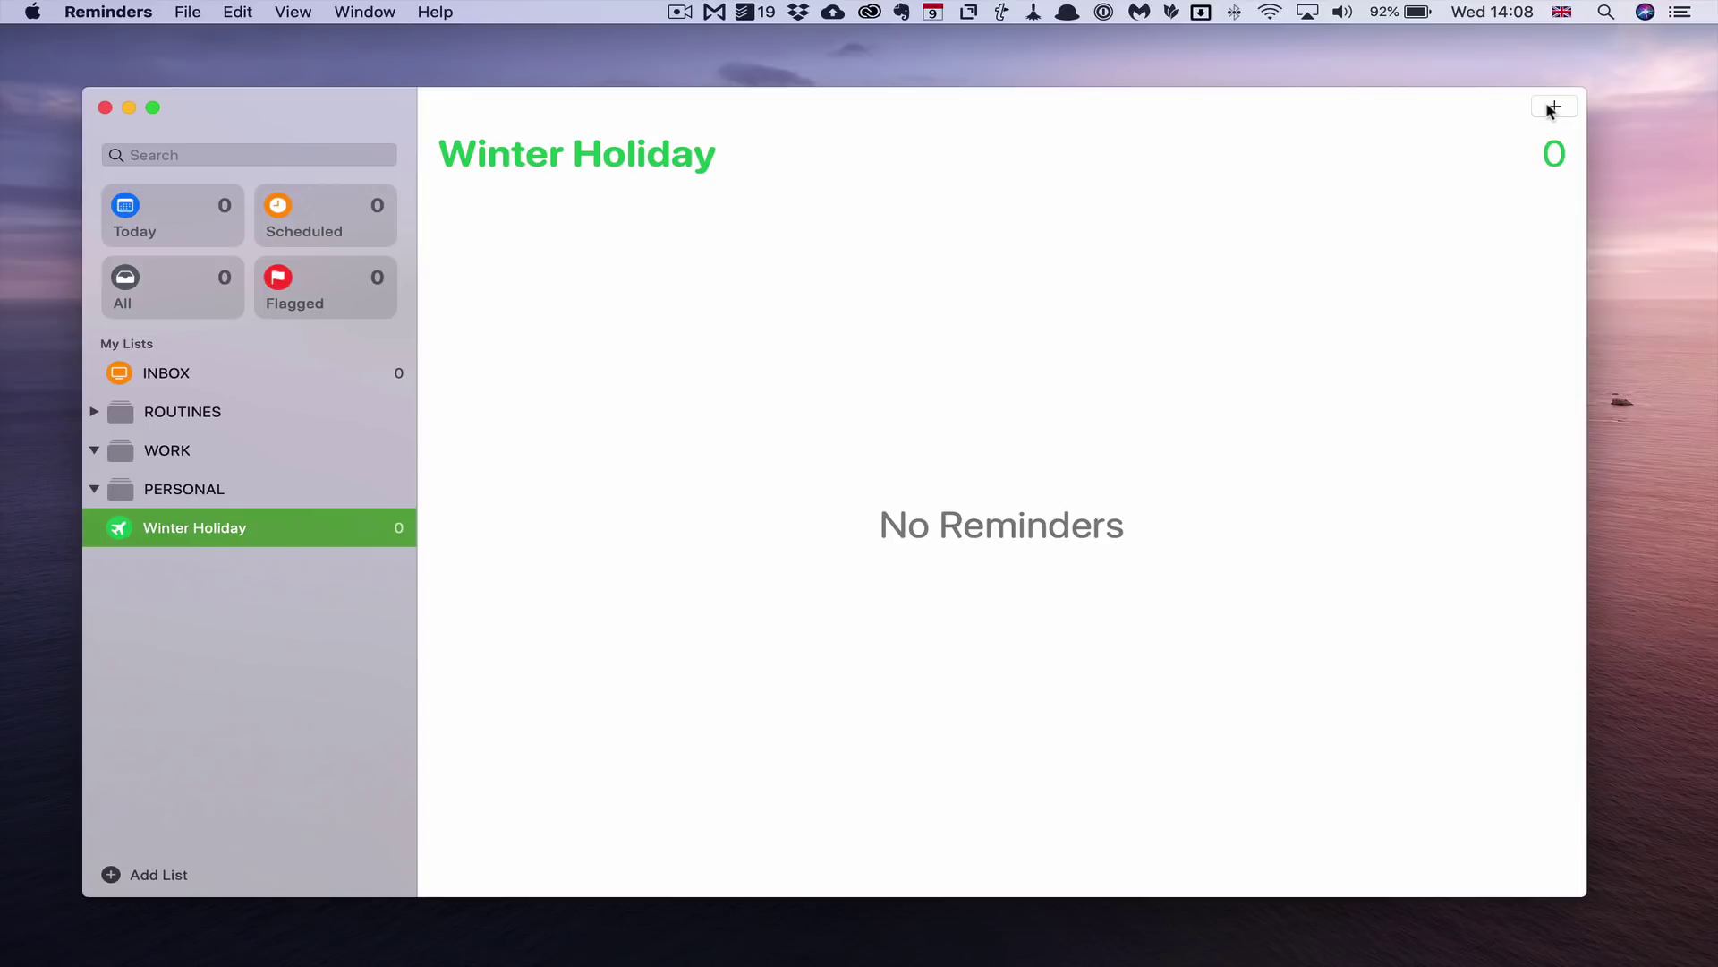
Add the reminder "Ask RK where she would like to go this winter" to the Winter Holiday list
key(super+n)
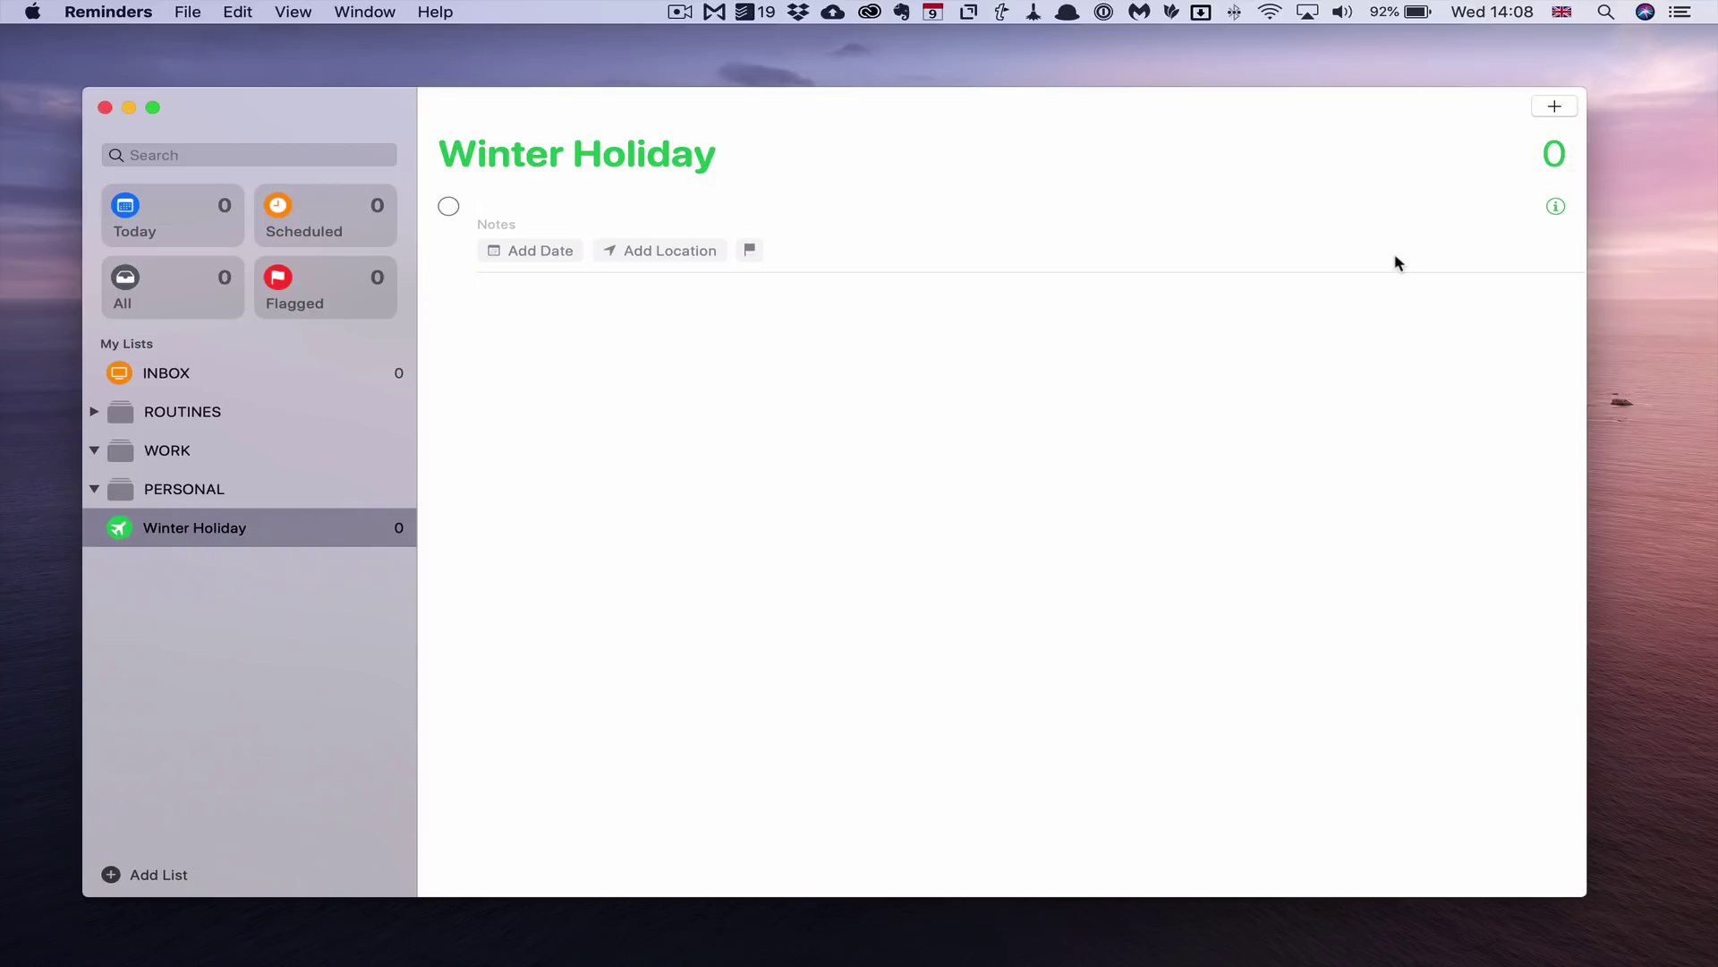
text(Ask RK)
text(where she would like t ogo)
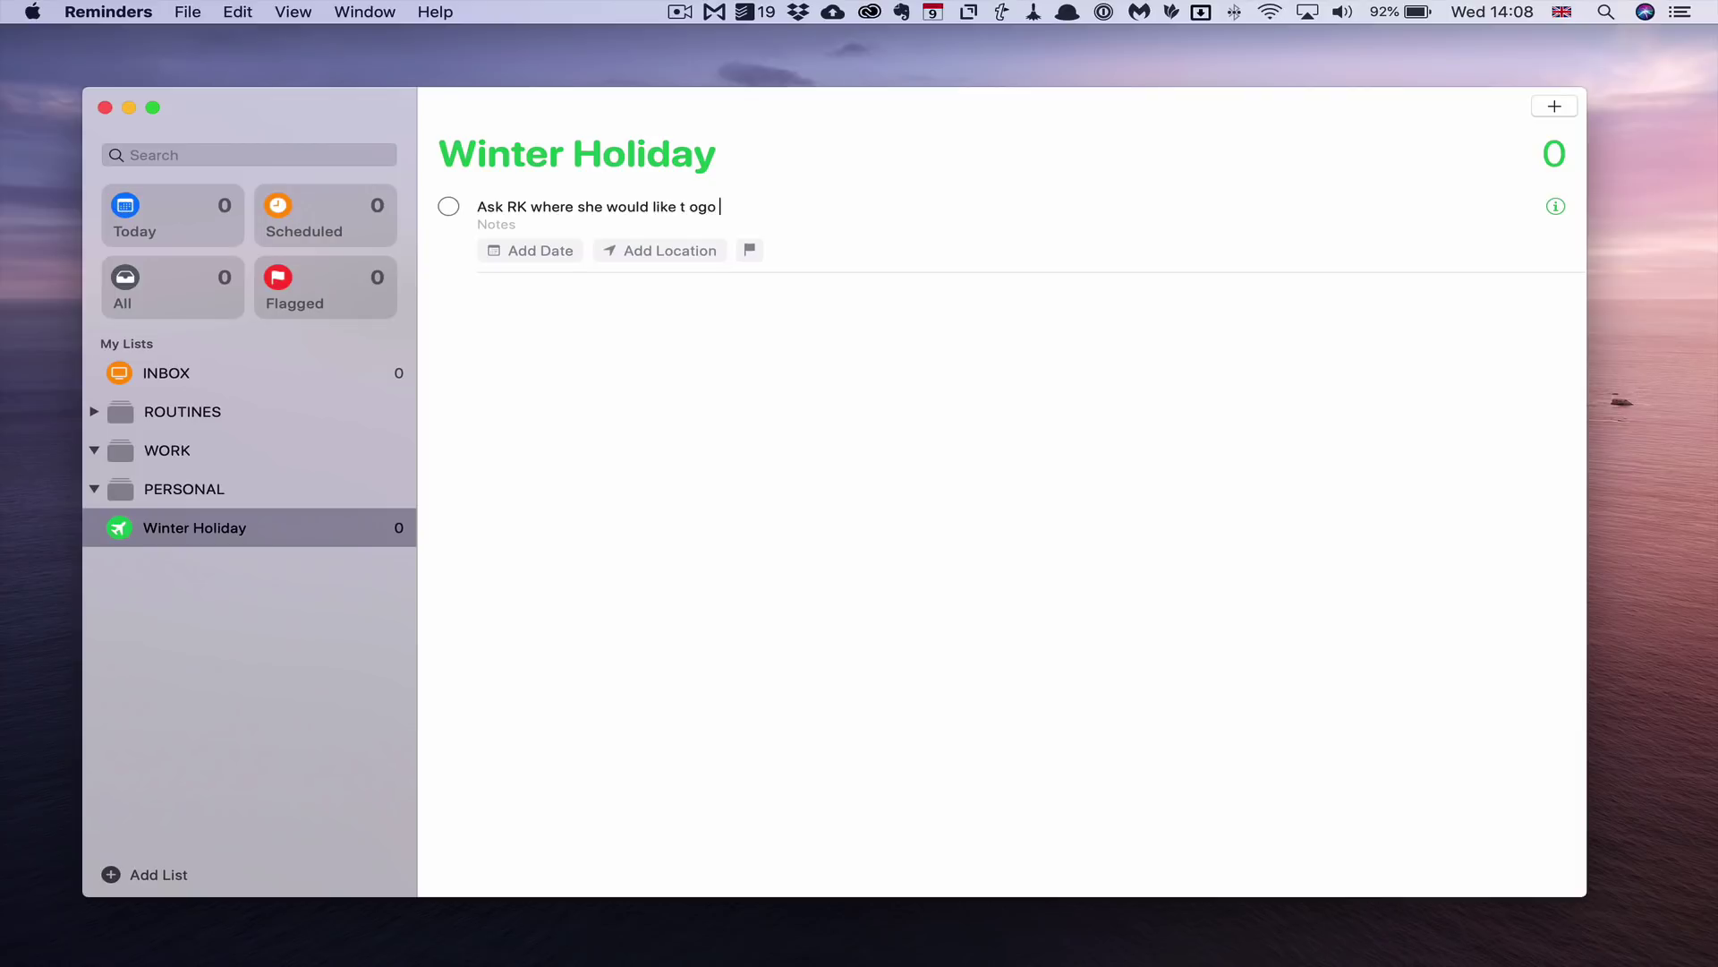
key(BackSpace)
key(BackSpace)
key(BackSpace)
key(BackSpace)
key(BackSpace)
text(o go this winter)
key(Return)
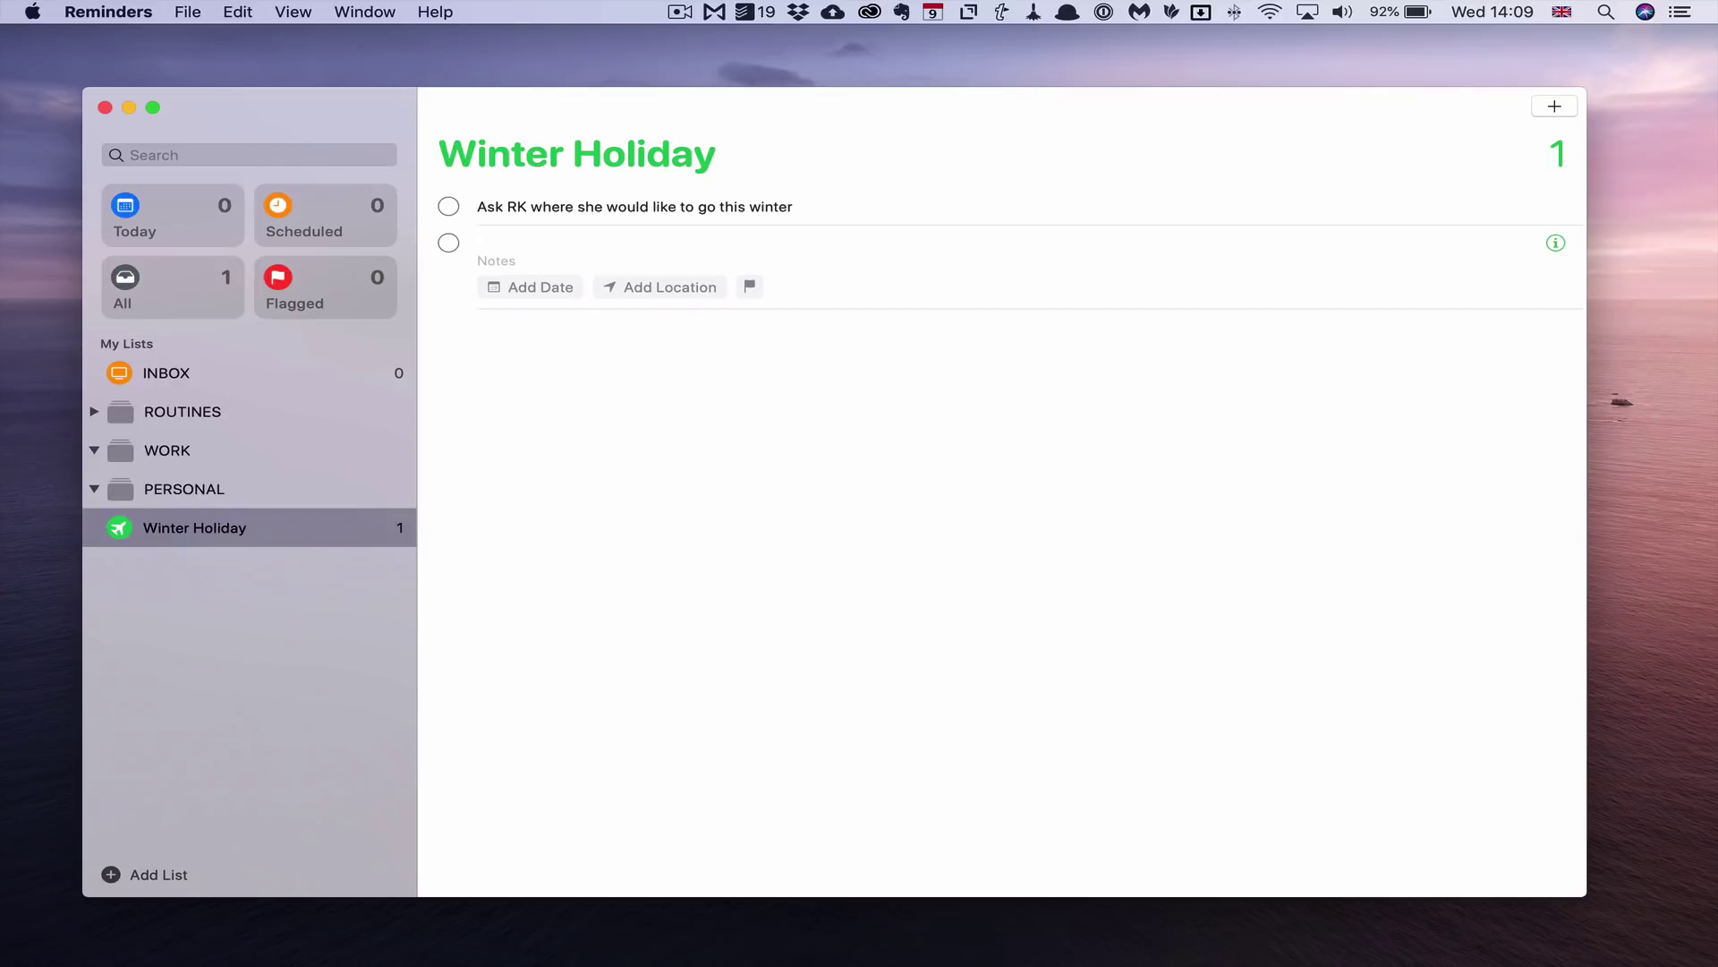
Add a second Winter Holiday reminder reading "Look into best flight deals"
text(Look into )
text(best flight )
text(=deals)
key(BackSpace)
key(BackSpace)
key(BackSpace)
key(BackSpace)
key(BackSpace)
key(BackSpace)
text(deald)
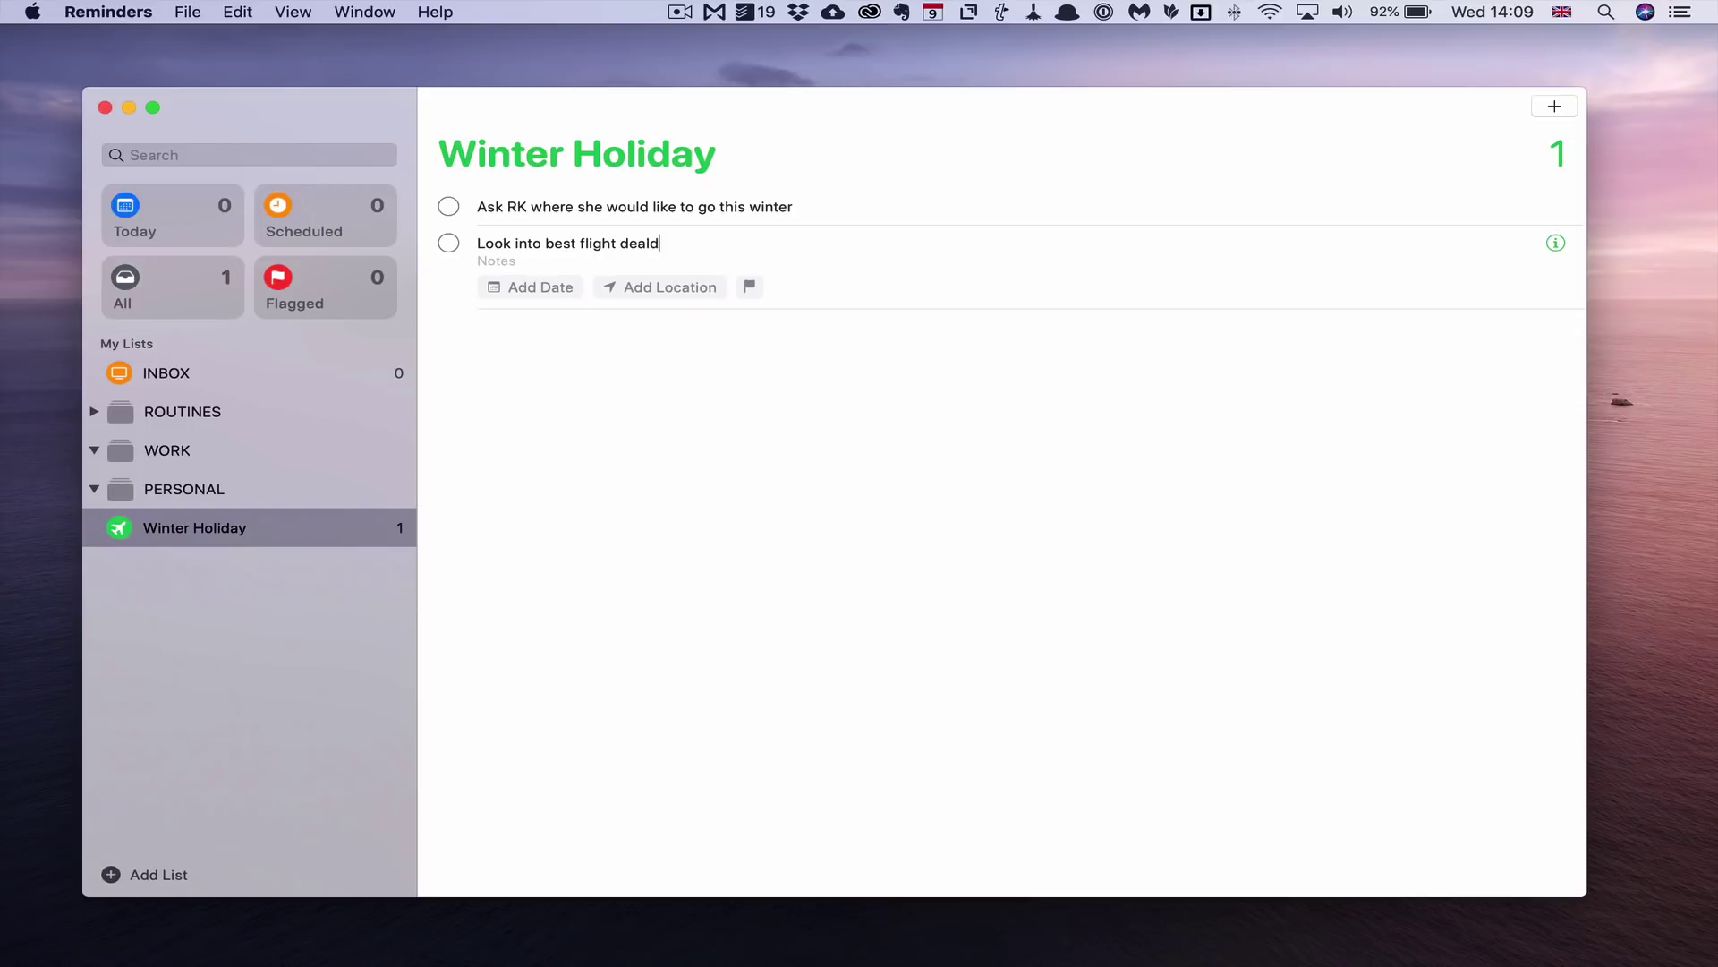
key(BackSpace)
text(\s)
key(BackSpace)
text(s)
key(Return)
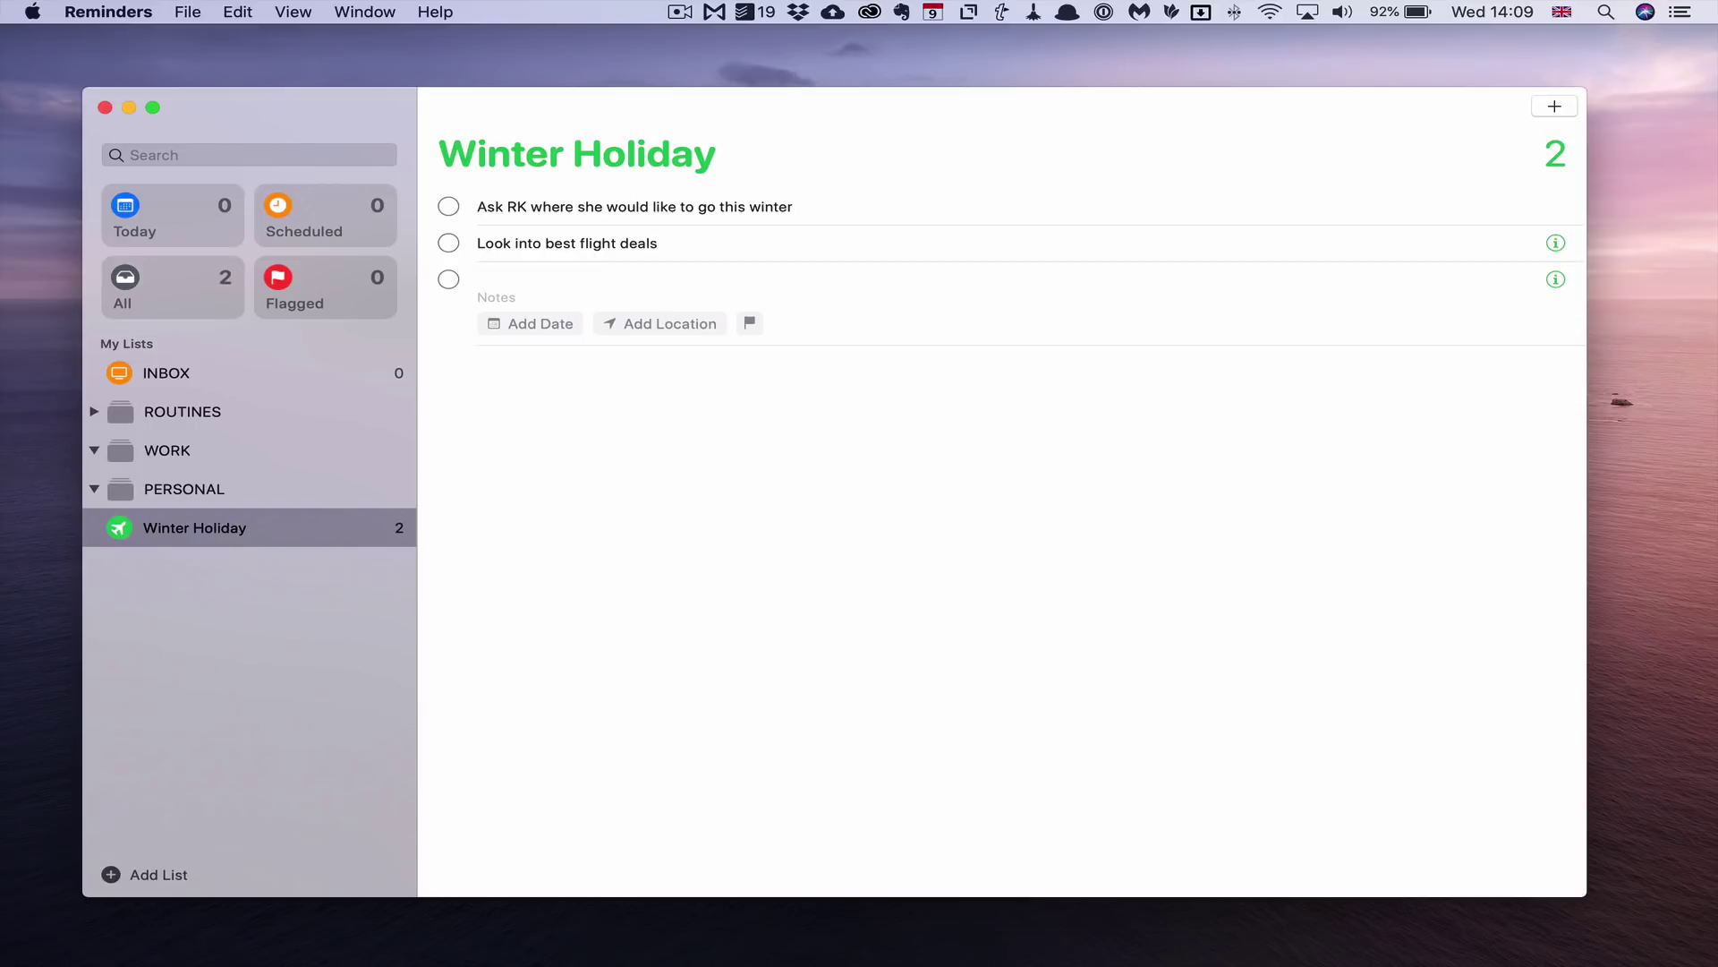
Add the reminders "Book flights for winter holiday" and "Find best hotels" to Winter Holiday and finish entering reminders
text(Book flights for winter holiday)
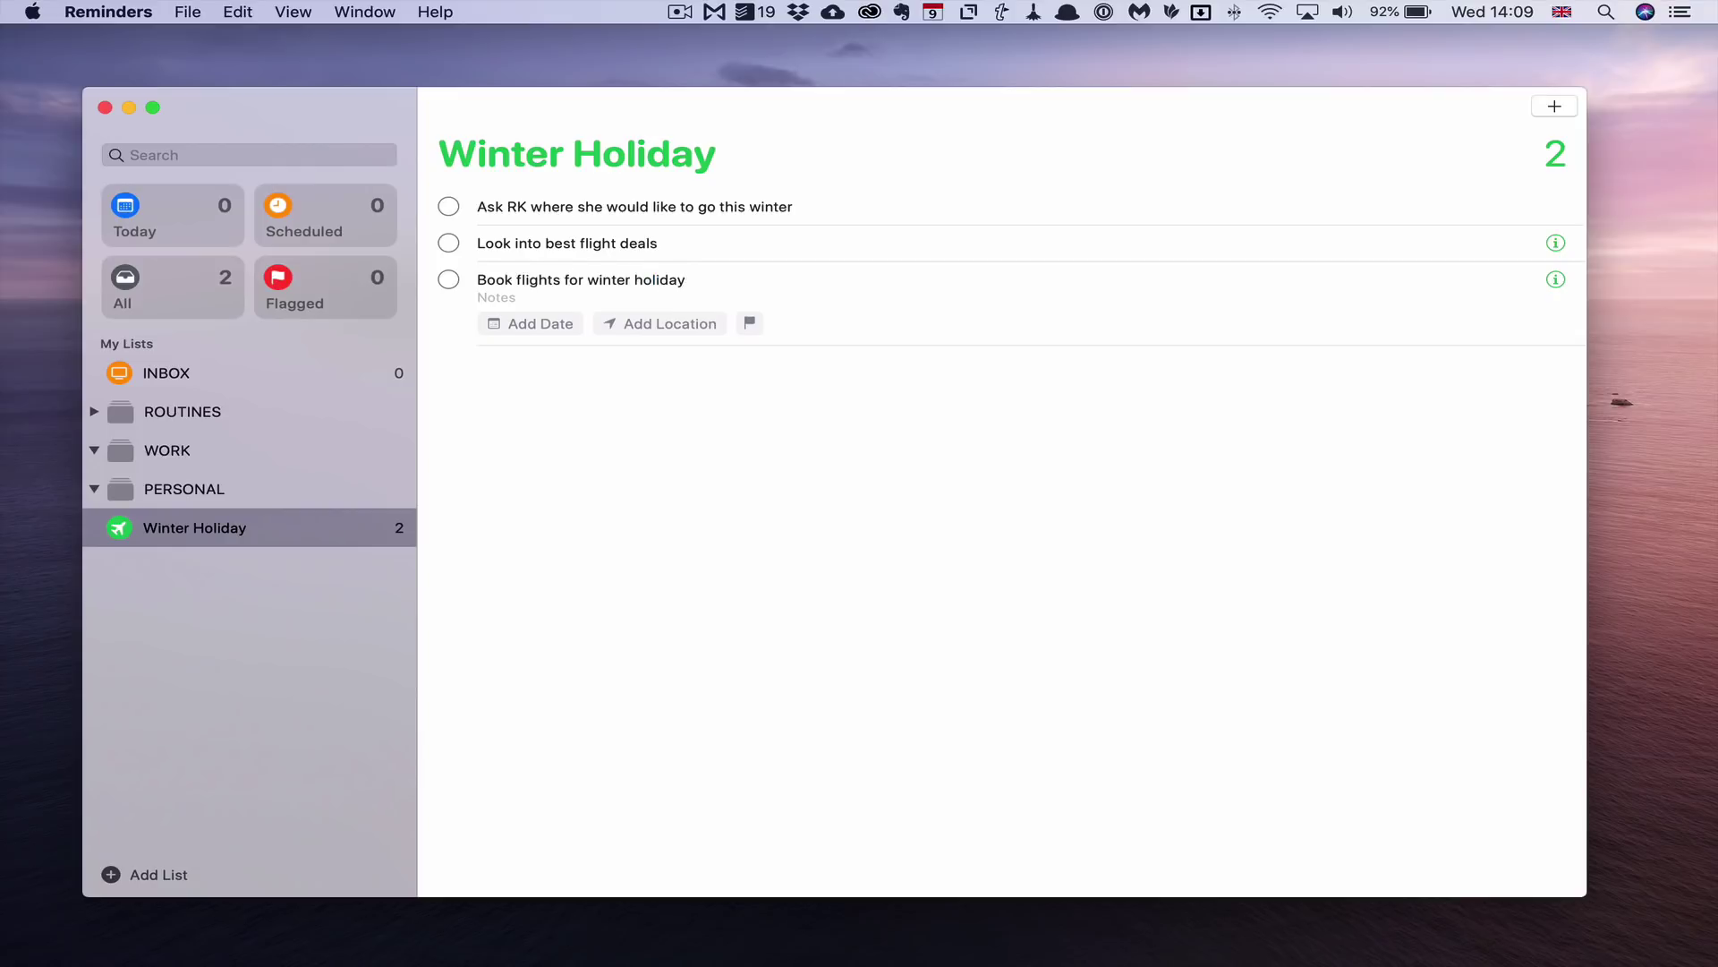
key(Return)
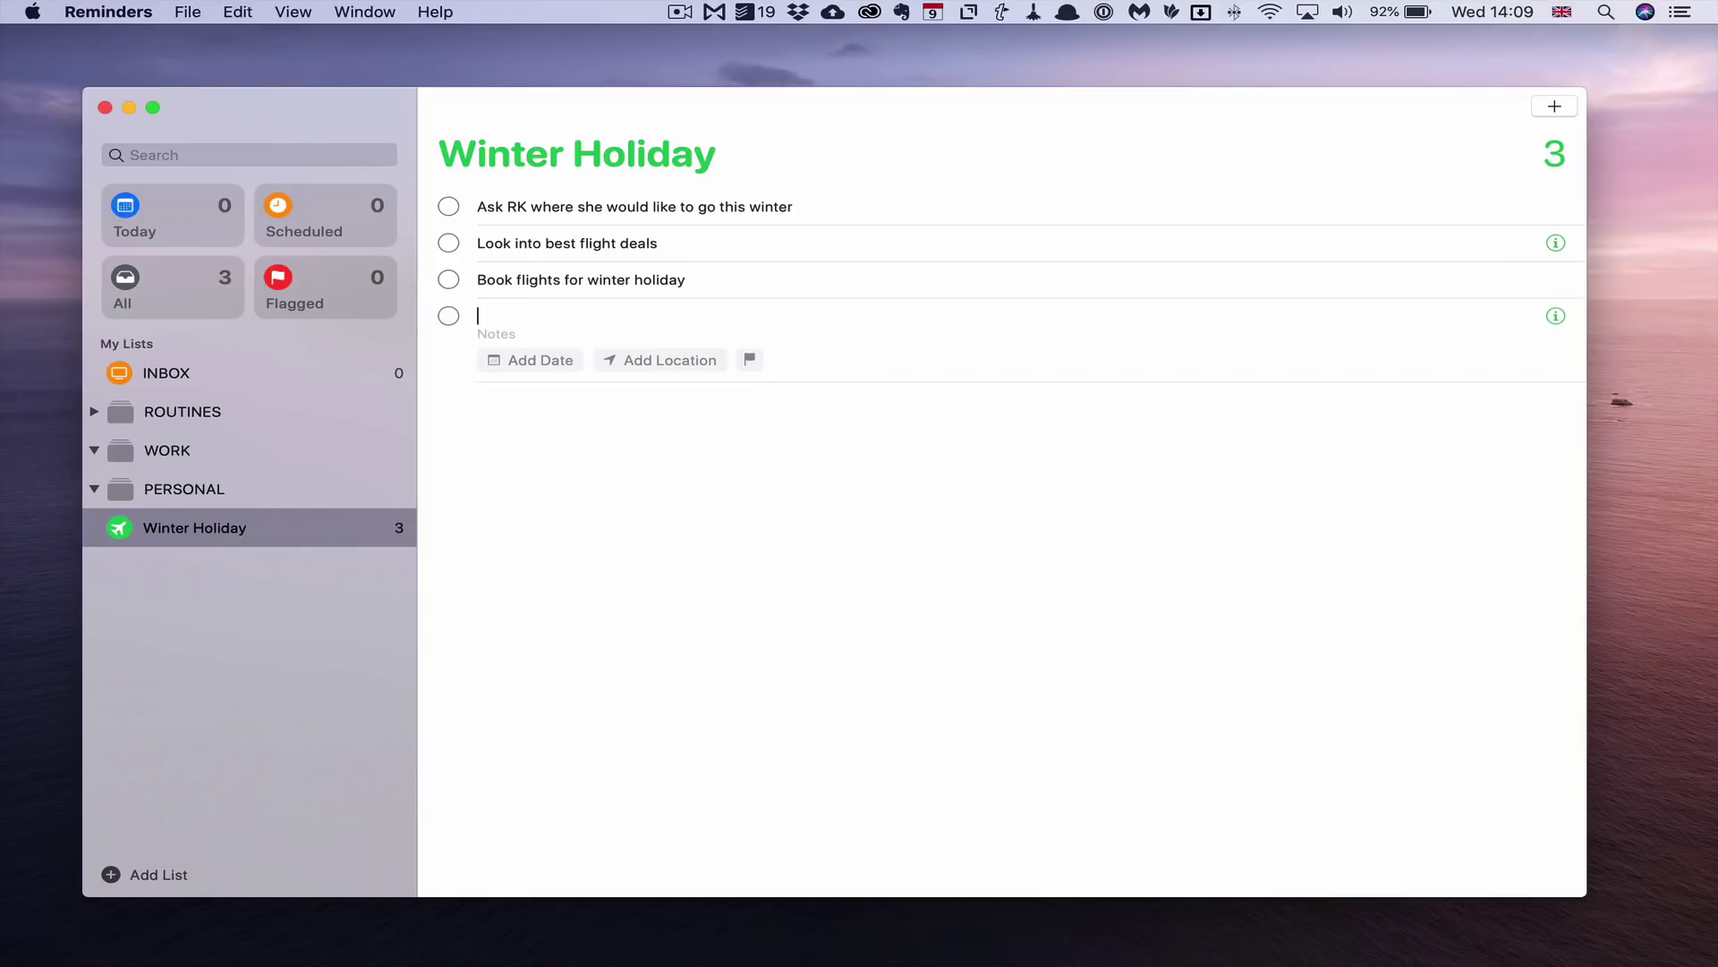
text(N)
key(BackSpace)
text(Find best hotels)
key(BackSpace)
key(BackSpace)
key(BackSpace)
key(BackSpace)
text(tels)
key(Return)
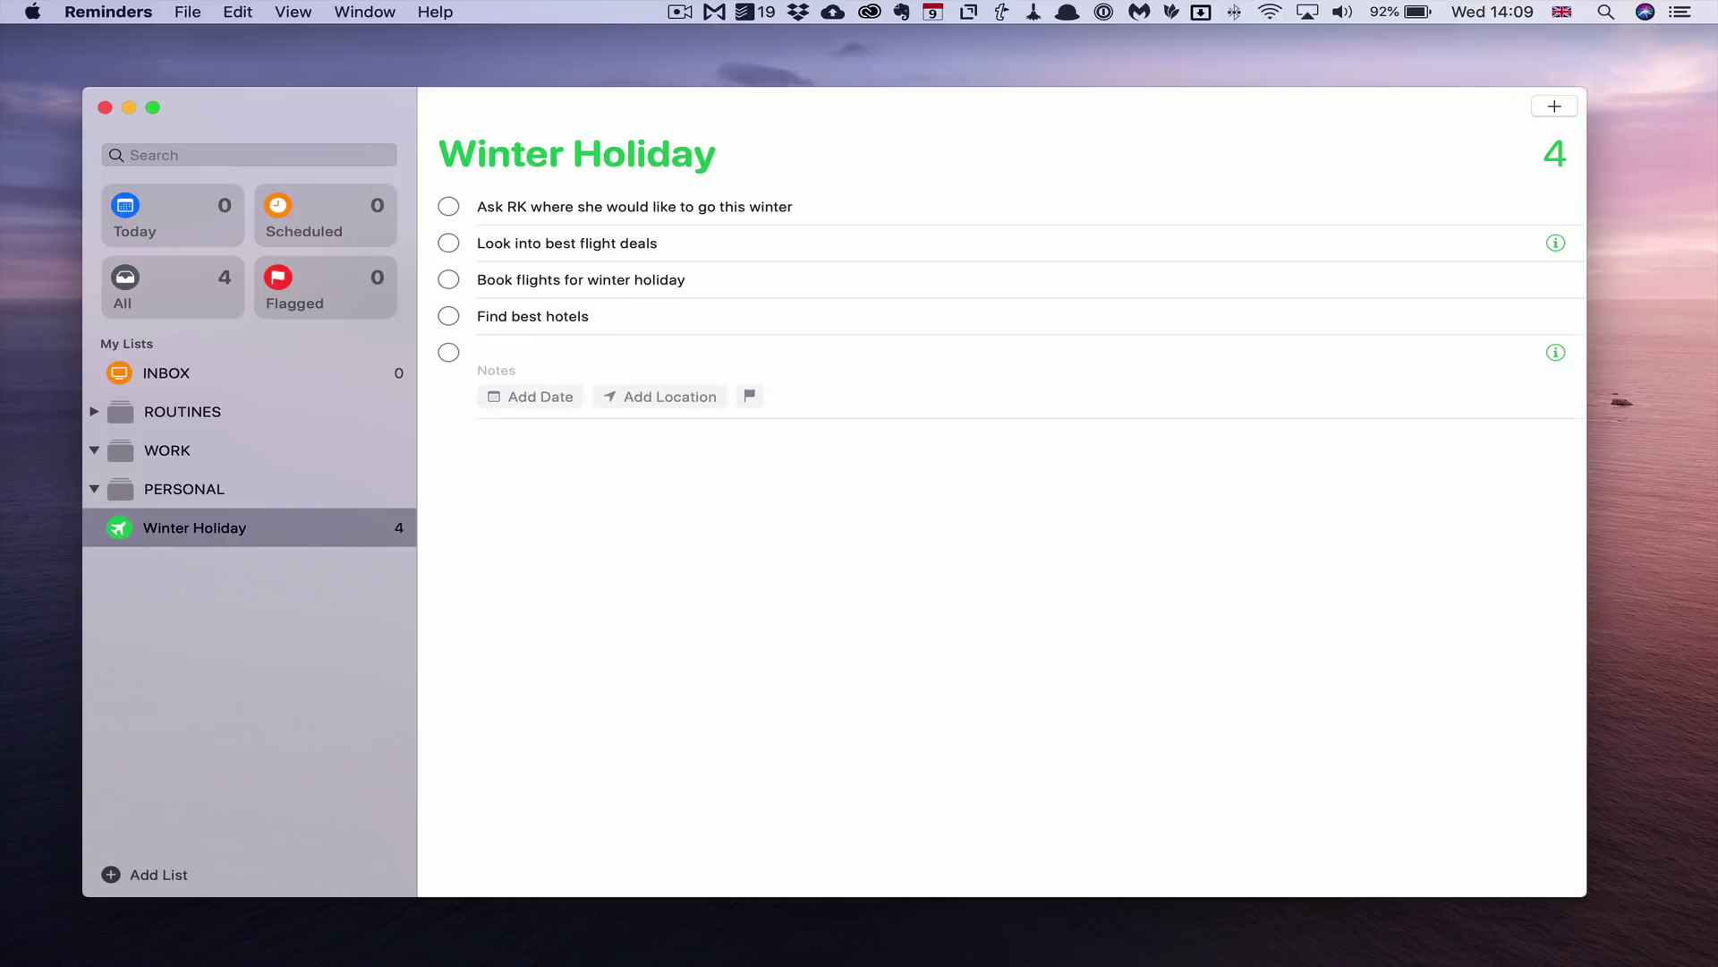
click(1316, 526)
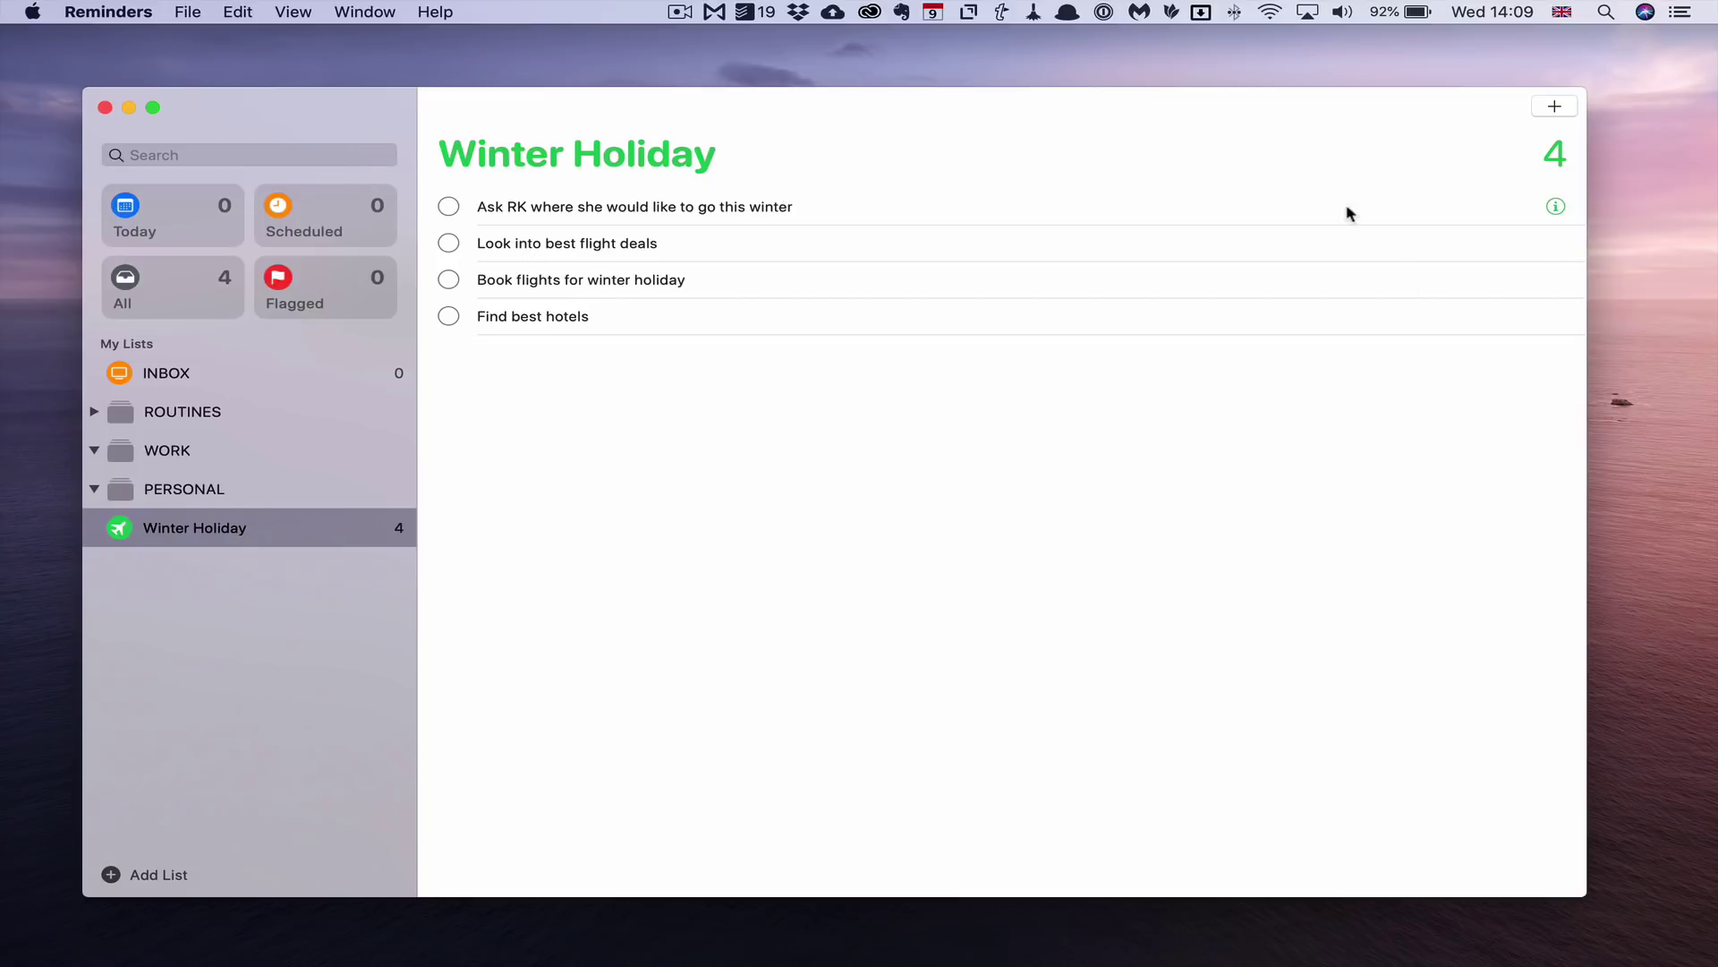
Set the first Winter Holiday reminder to alert when messaging a person, choosing the matching contact from the Family group
click(1555, 207)
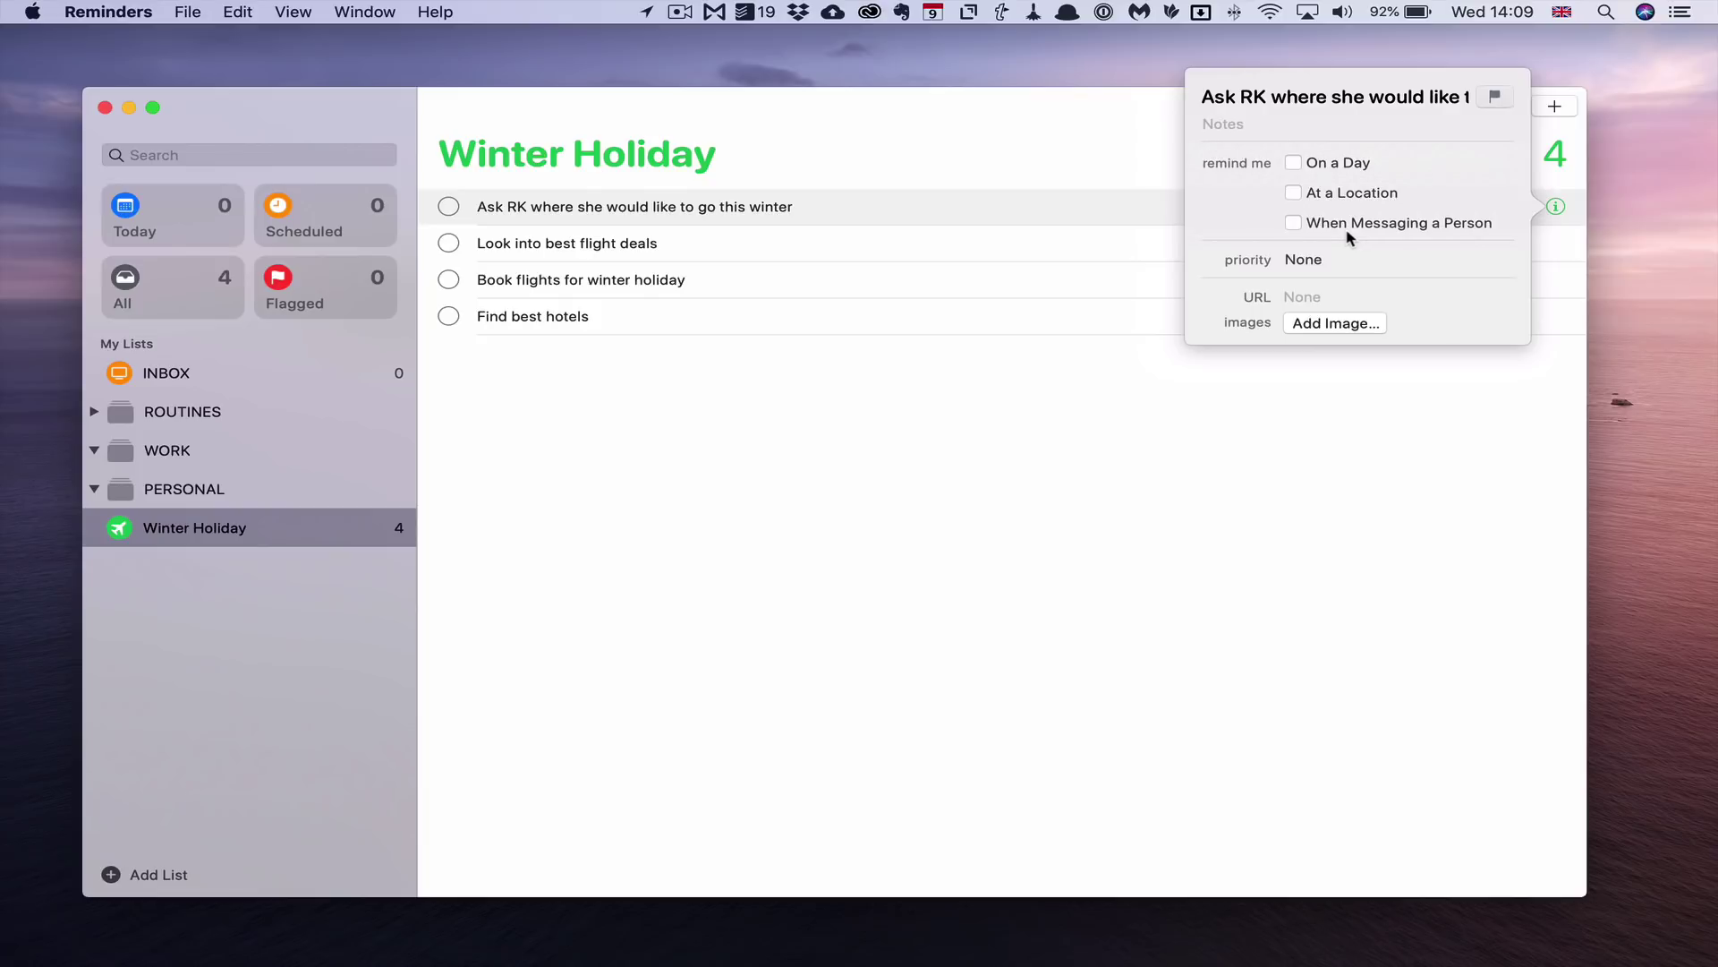
click(1292, 223)
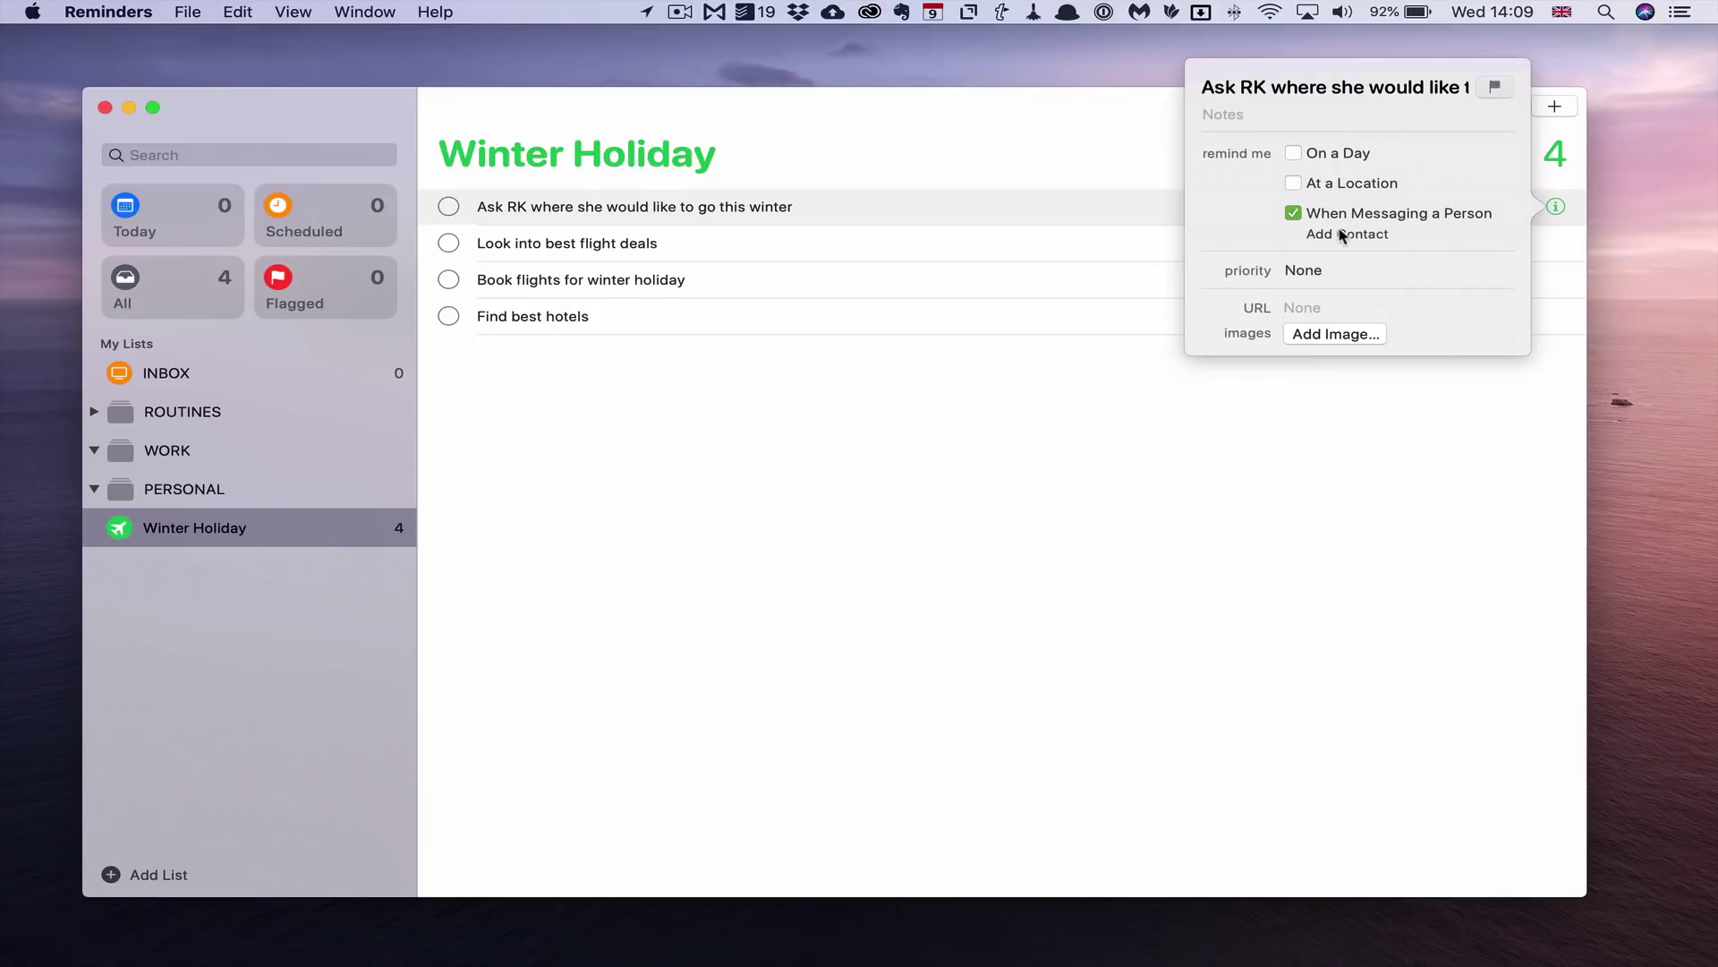
click(1343, 235)
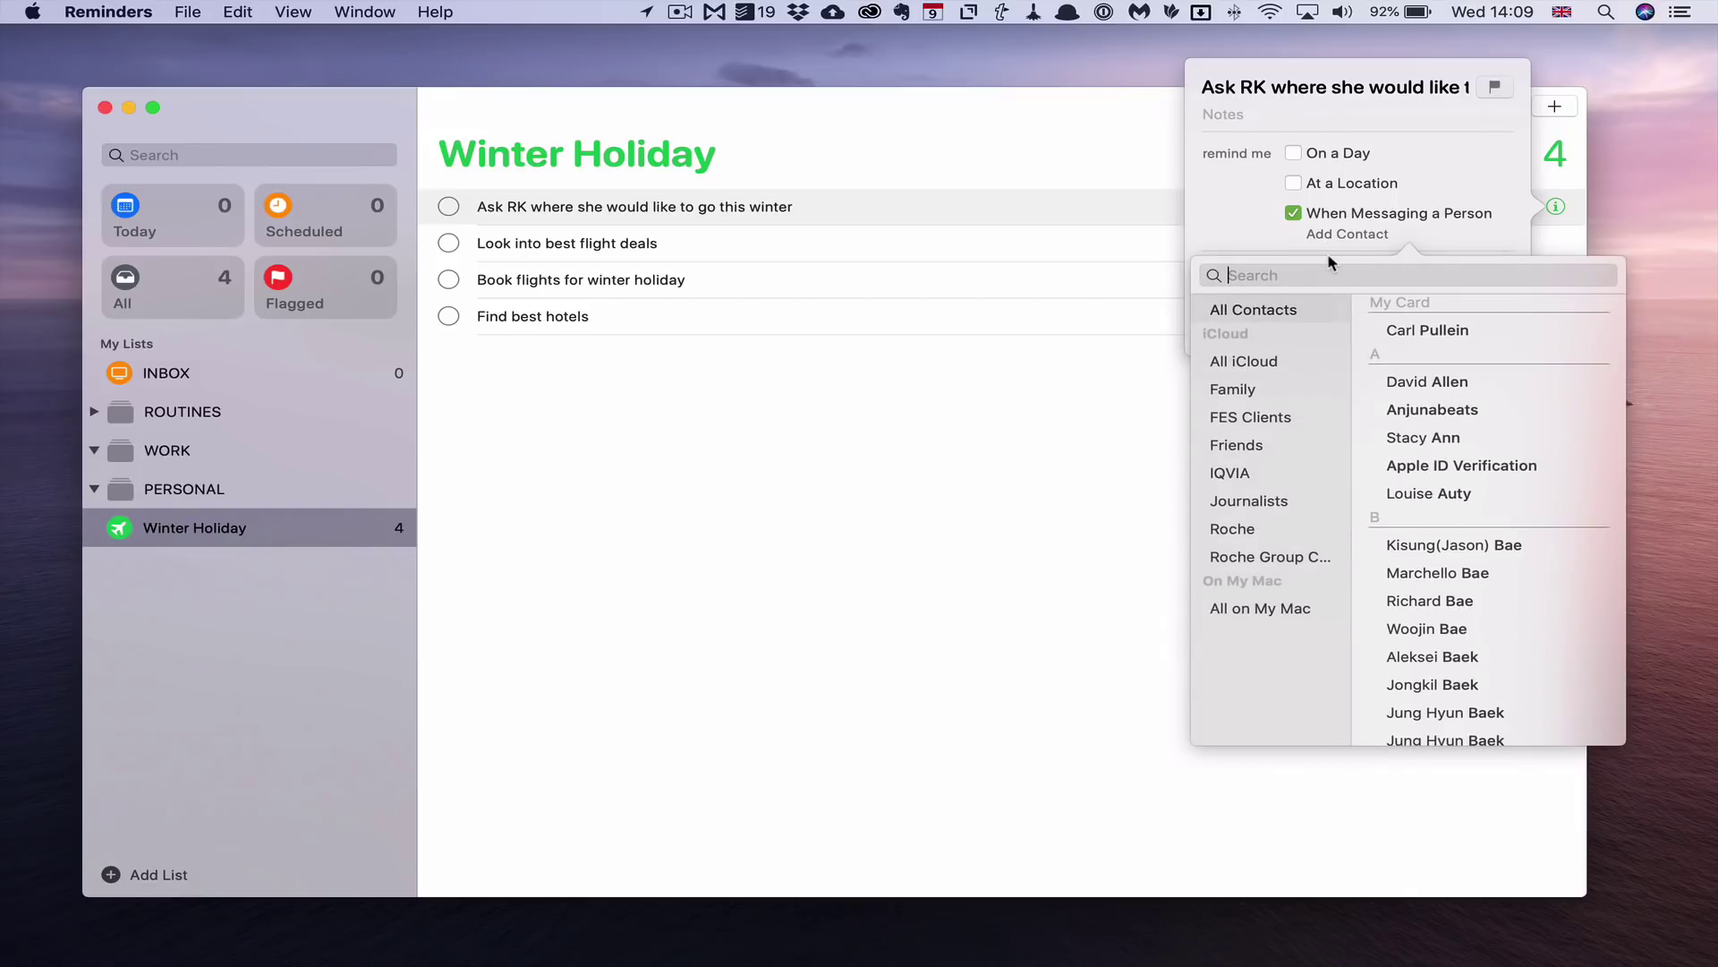
text(ran)
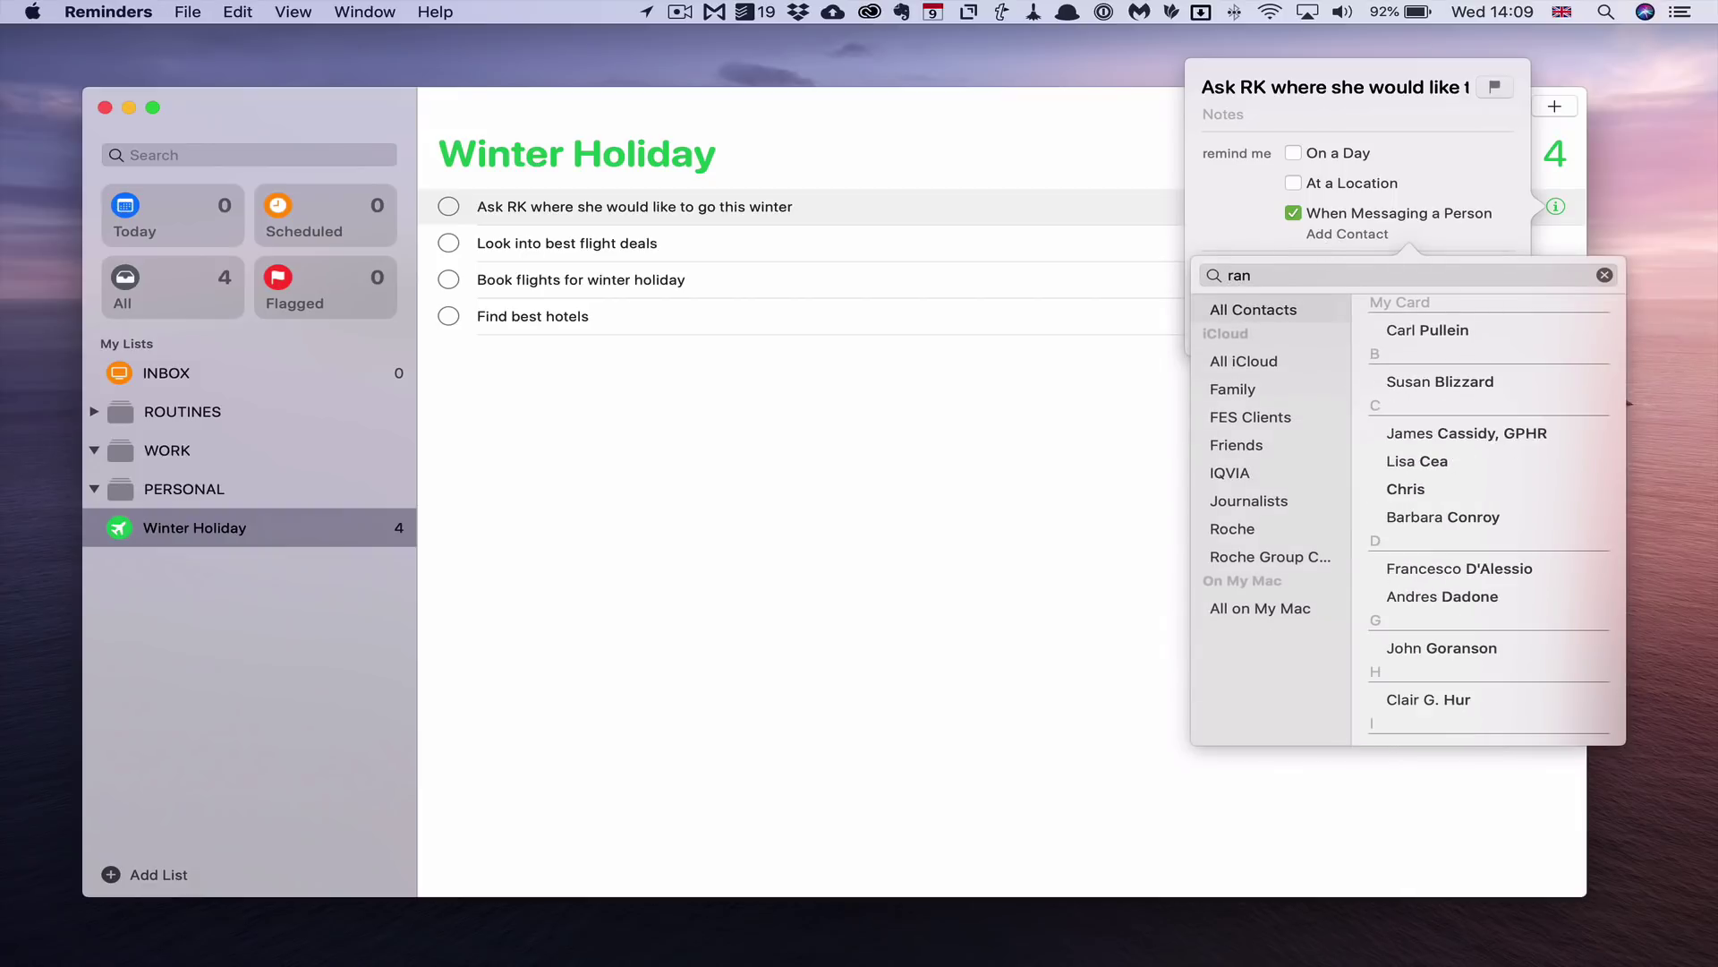
text(ng)
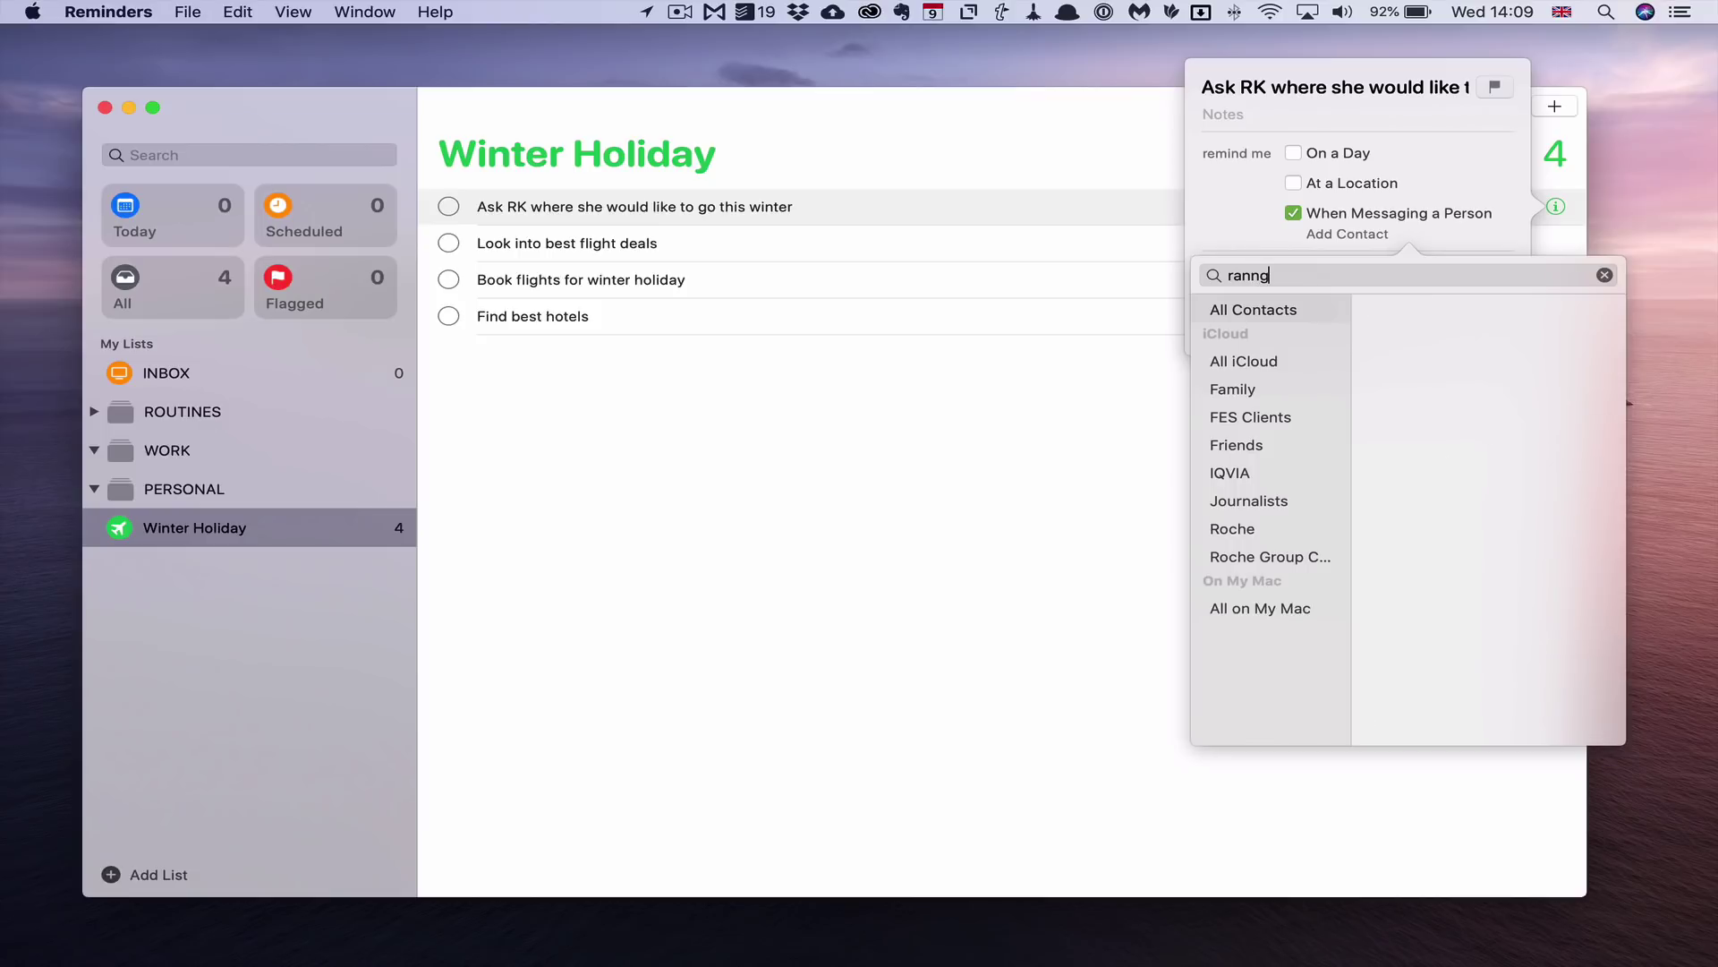
click(1252, 390)
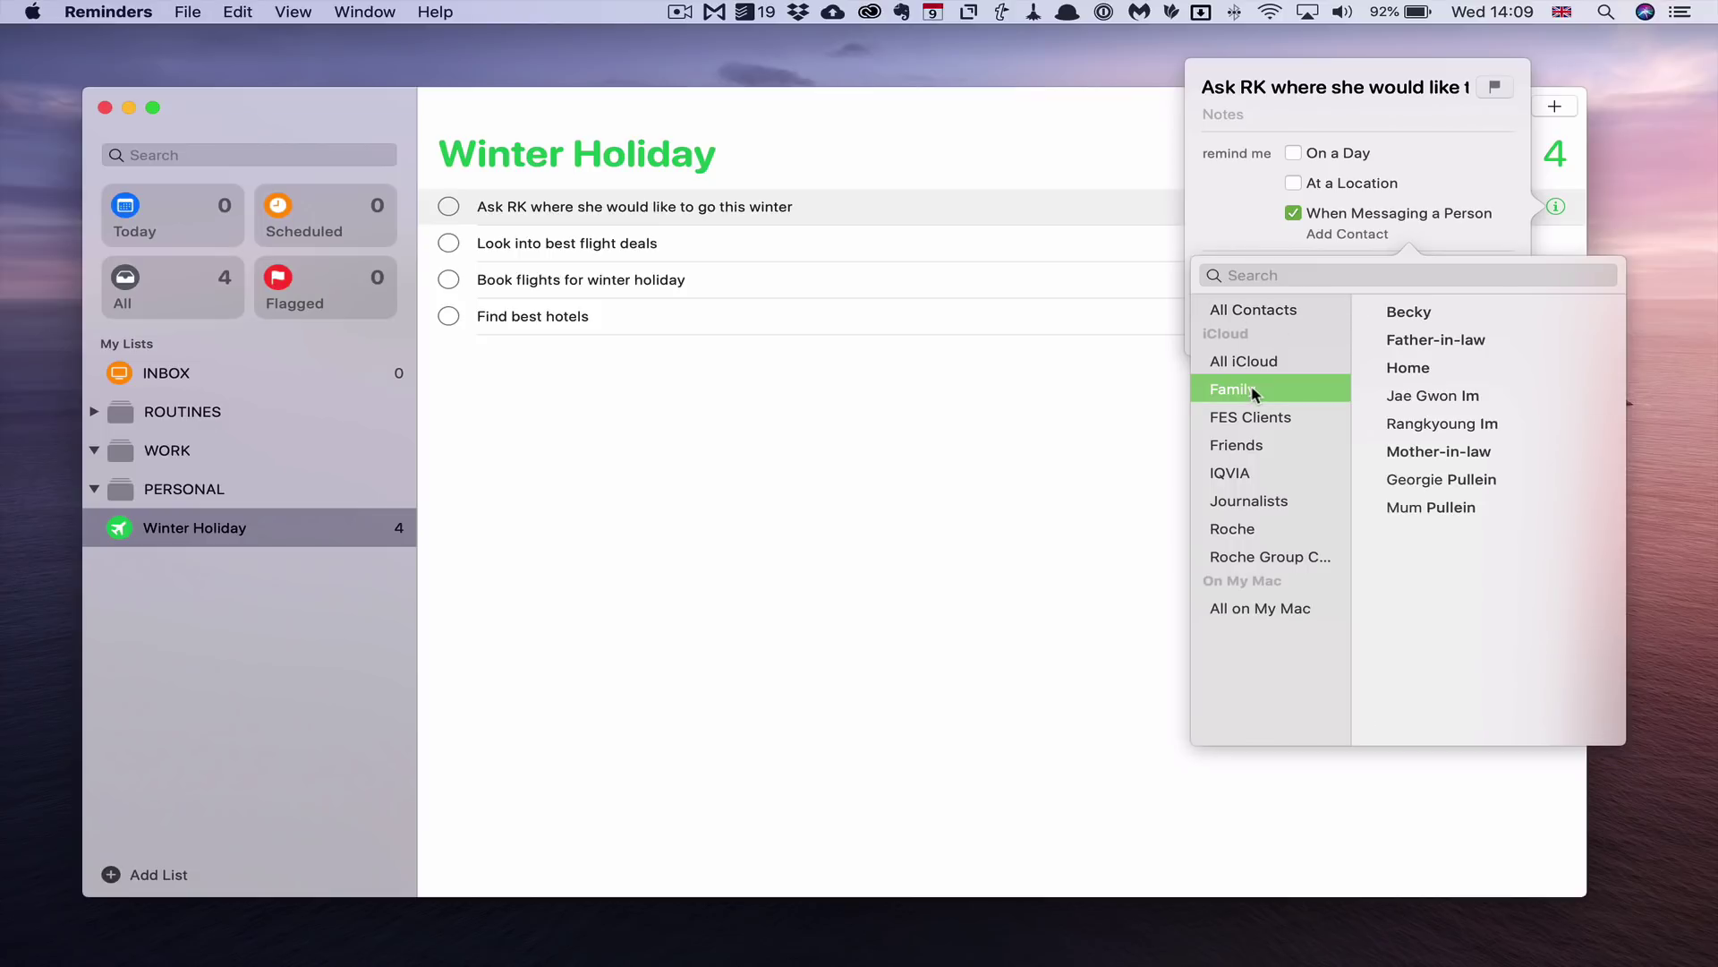
click(1430, 423)
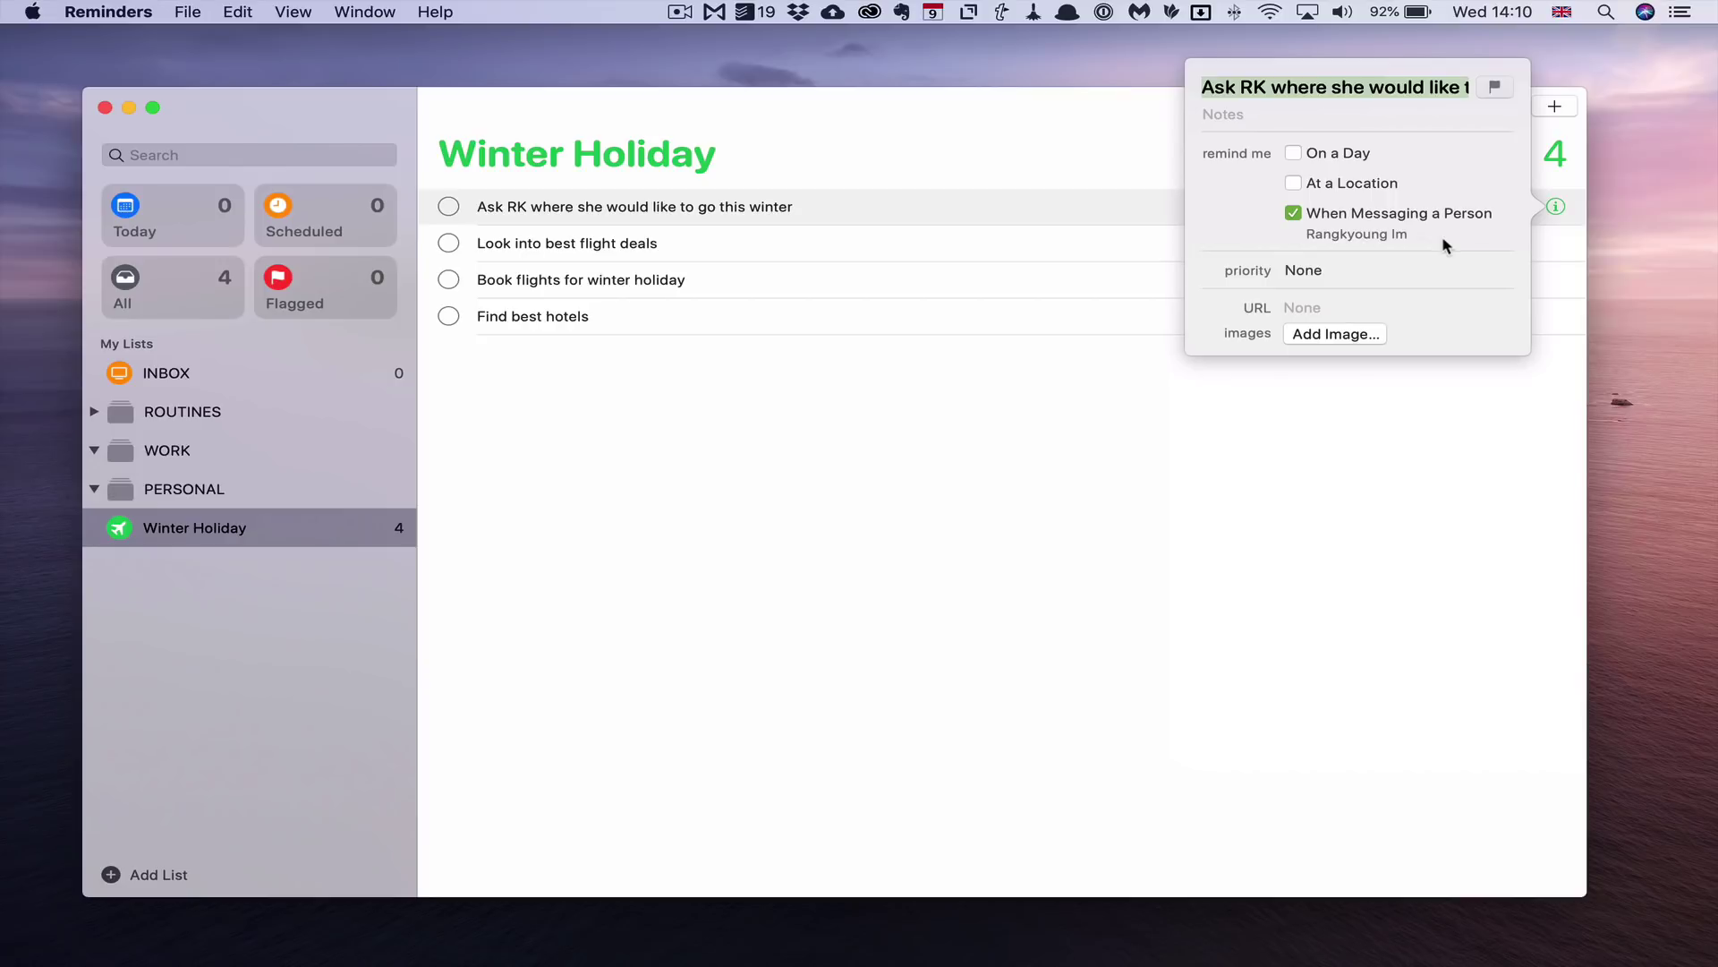
Set the first reminder's priority to Medium and open its notes for editing
click(1349, 270)
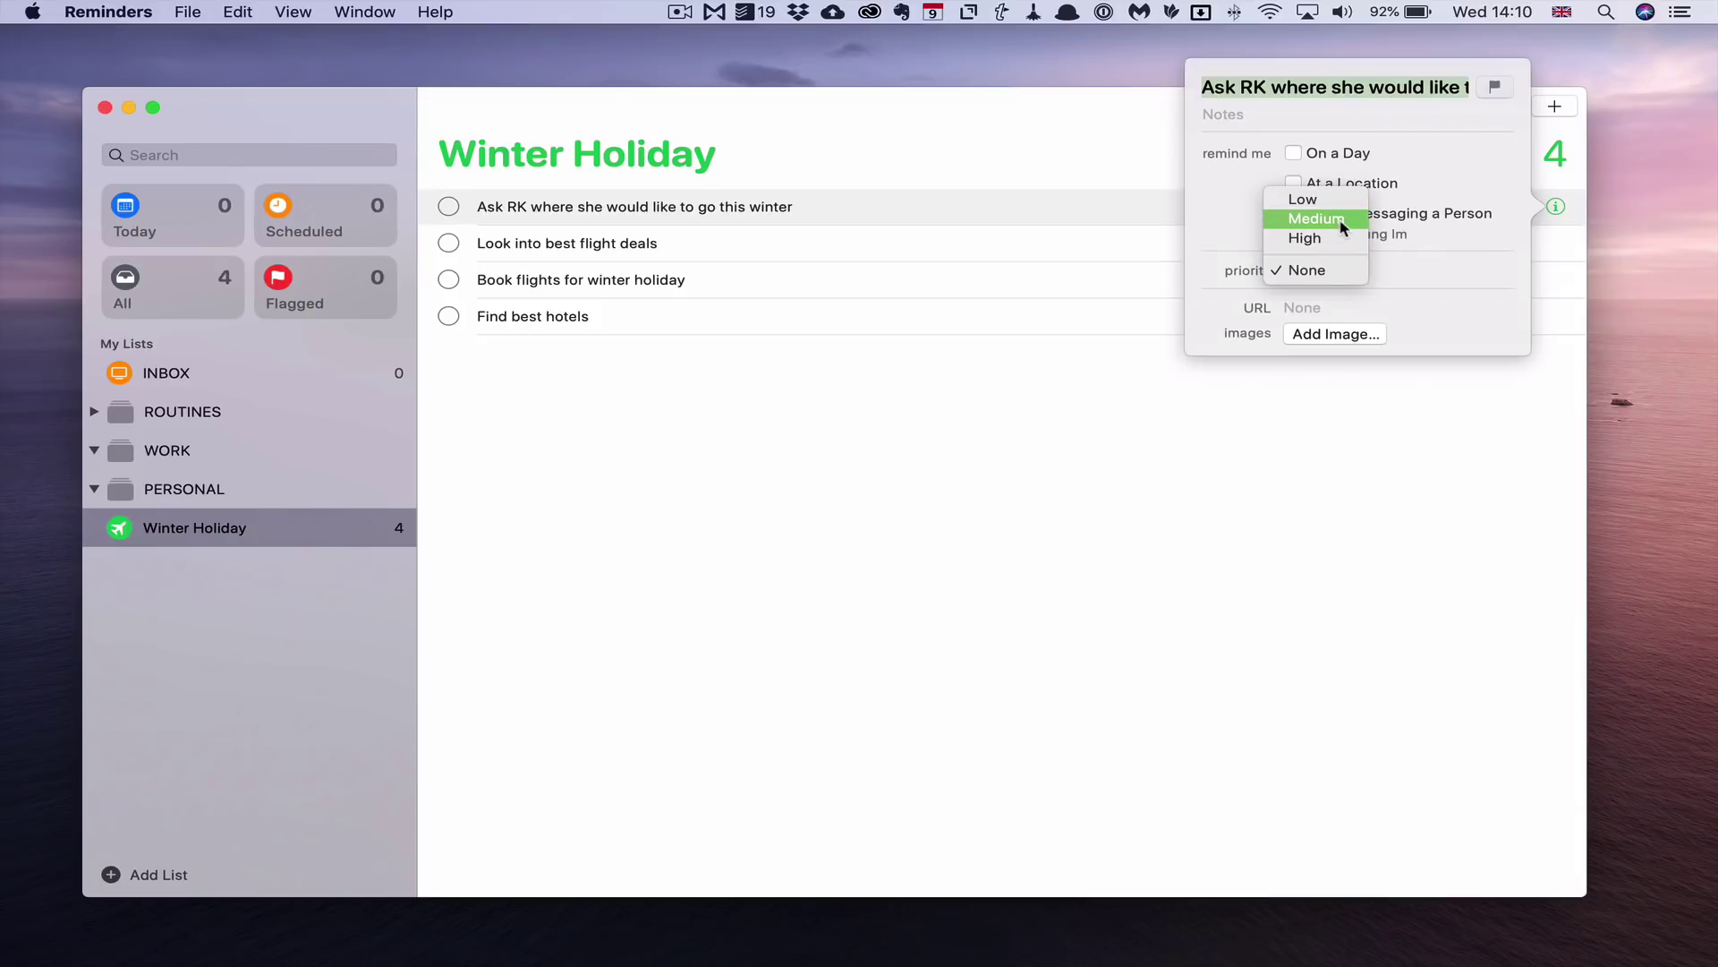
click(1341, 224)
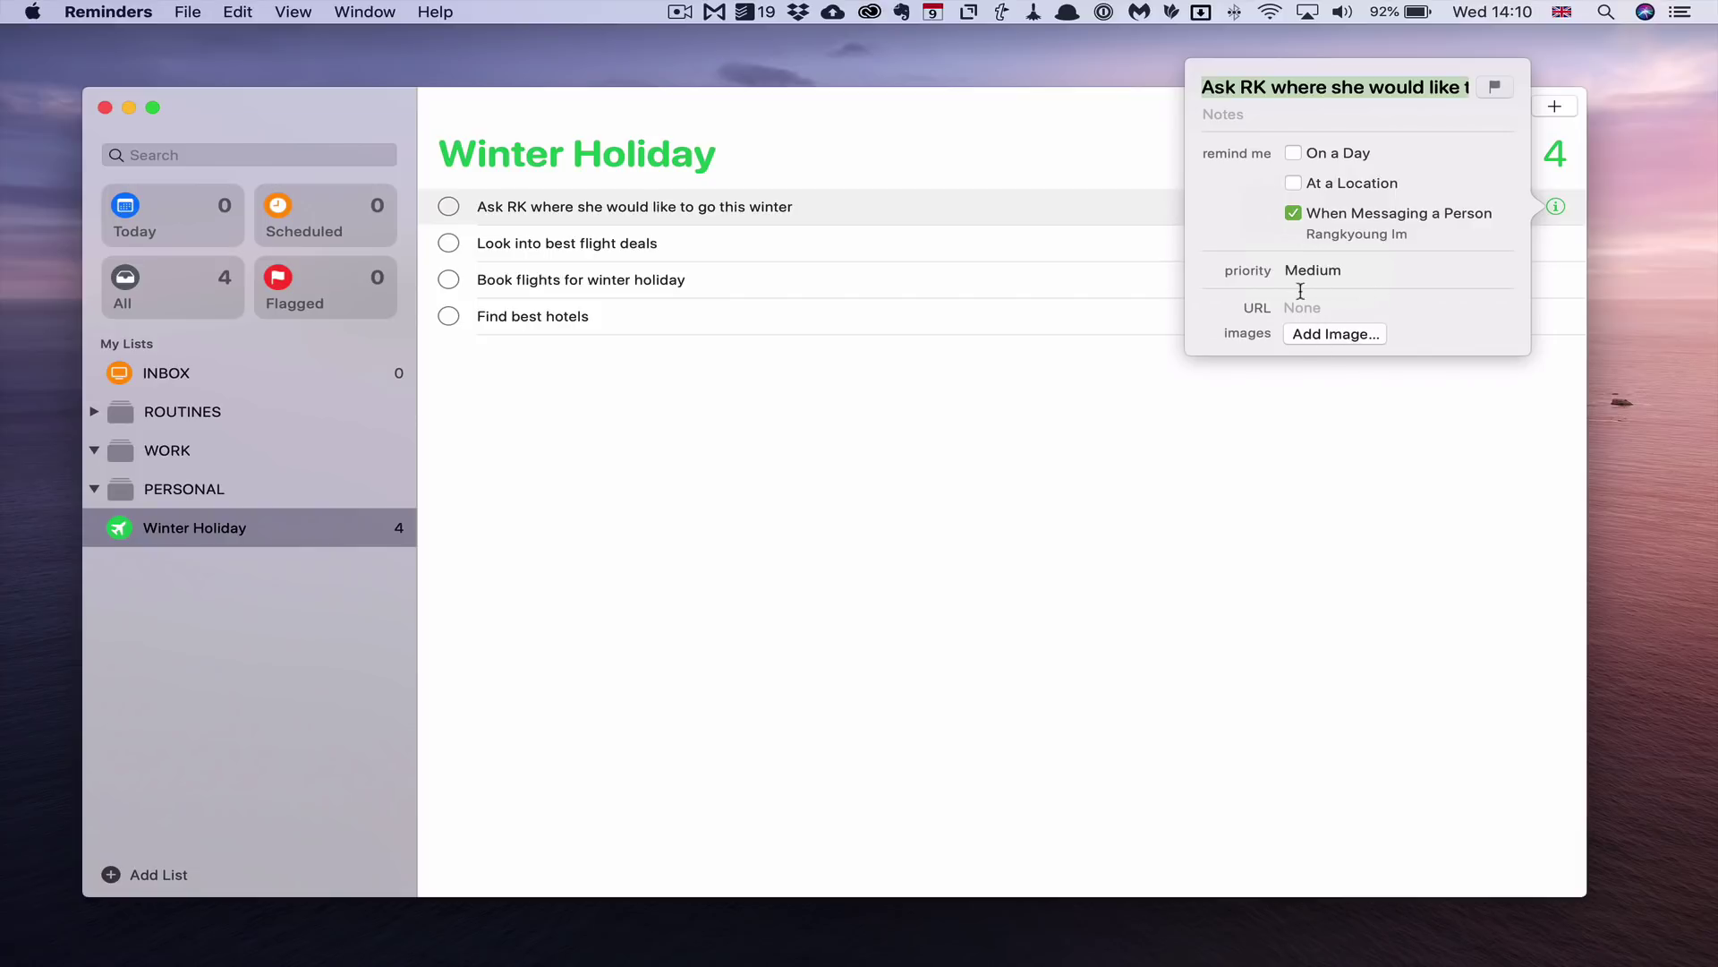
click(1239, 117)
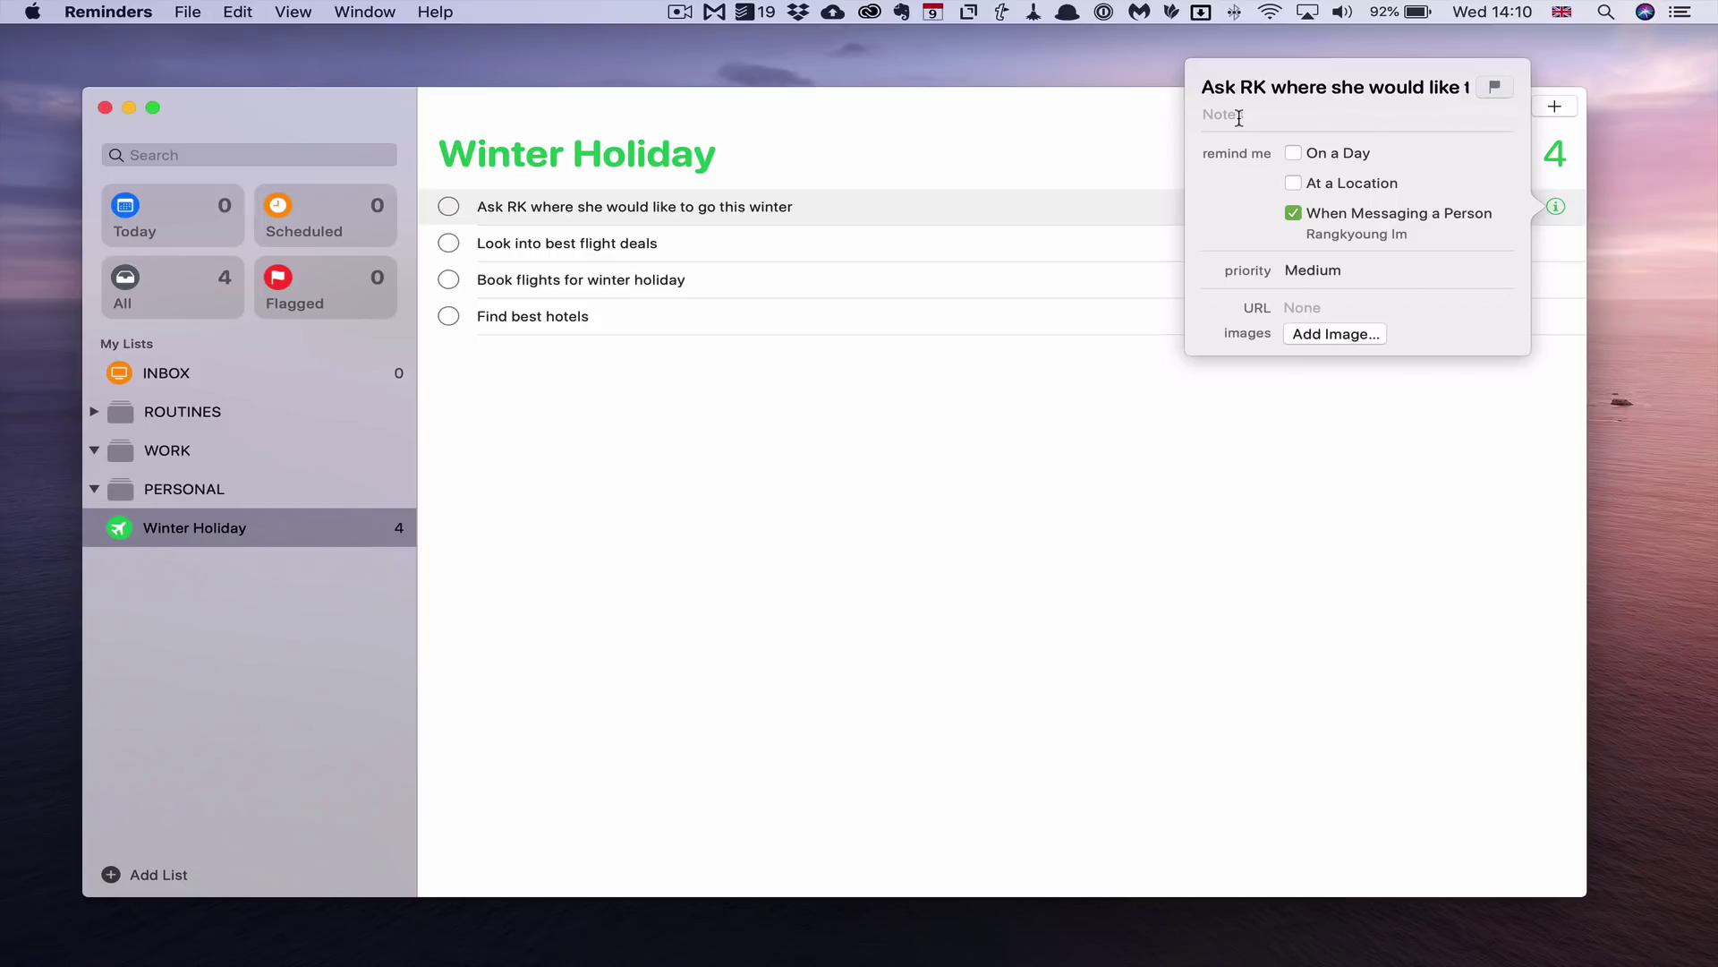
Enter the note "Does she want to go skiing or somewhere warm?" for the first Winter Holiday reminder and close its details
text(Does she wa)
text(nt to get)
key(BackSpace)
key(BackSpace)
text(o skiing)
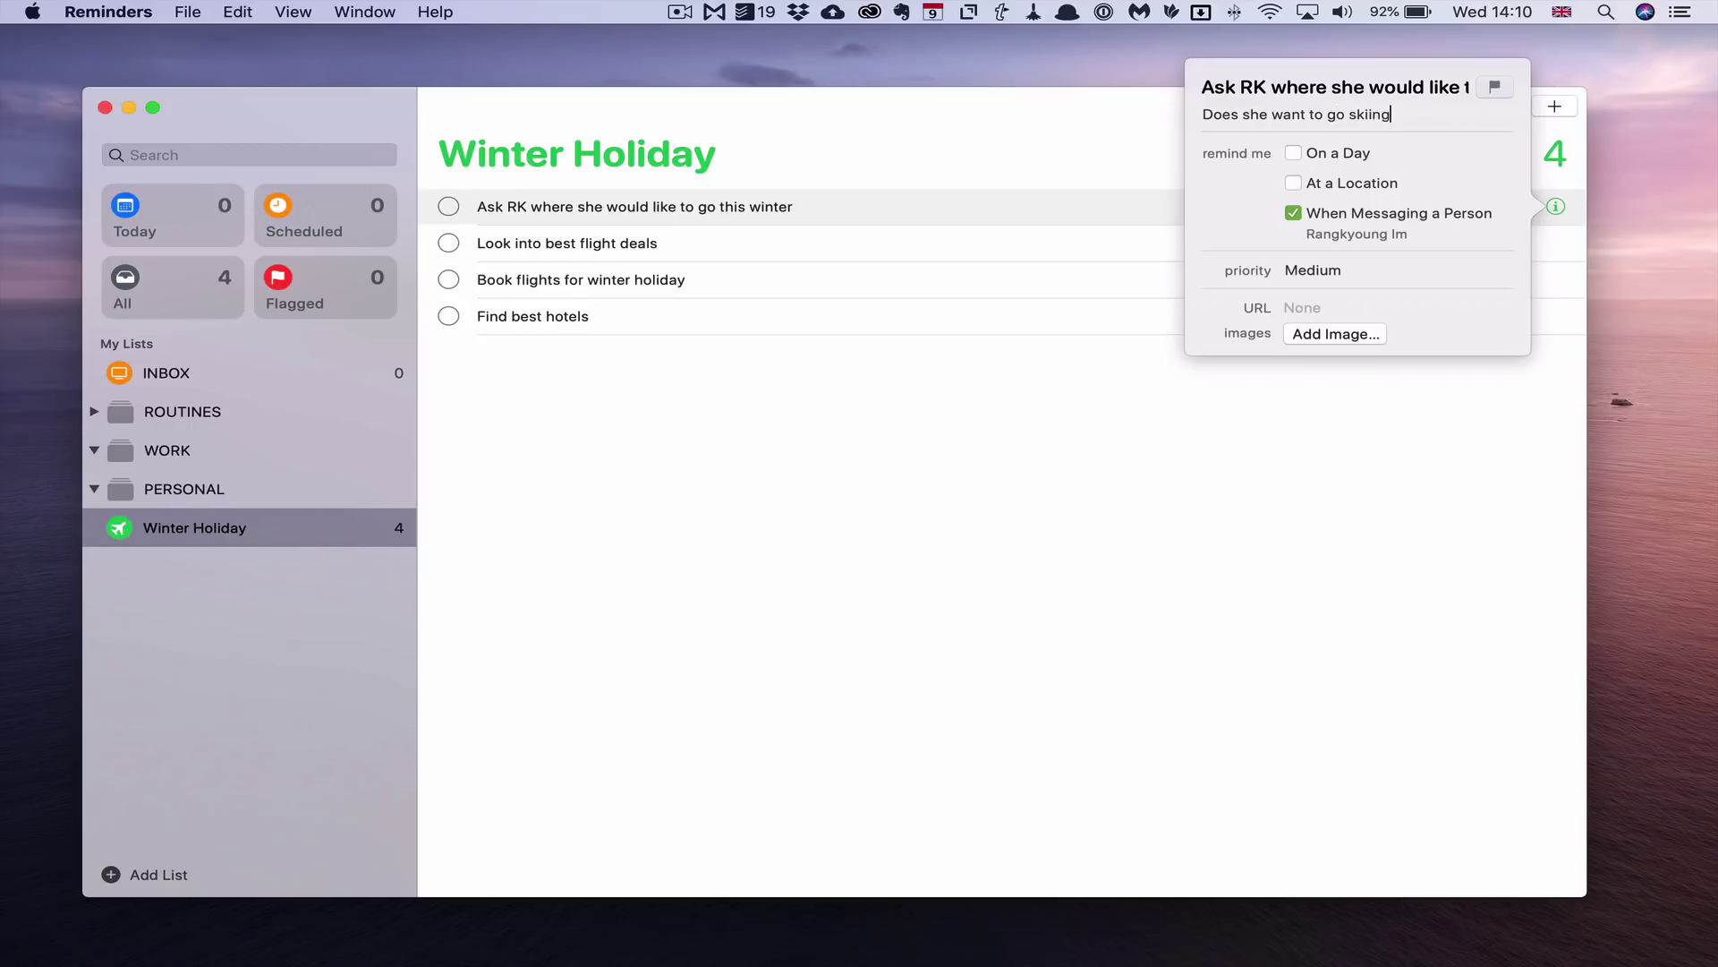
text( or somewhere warm)
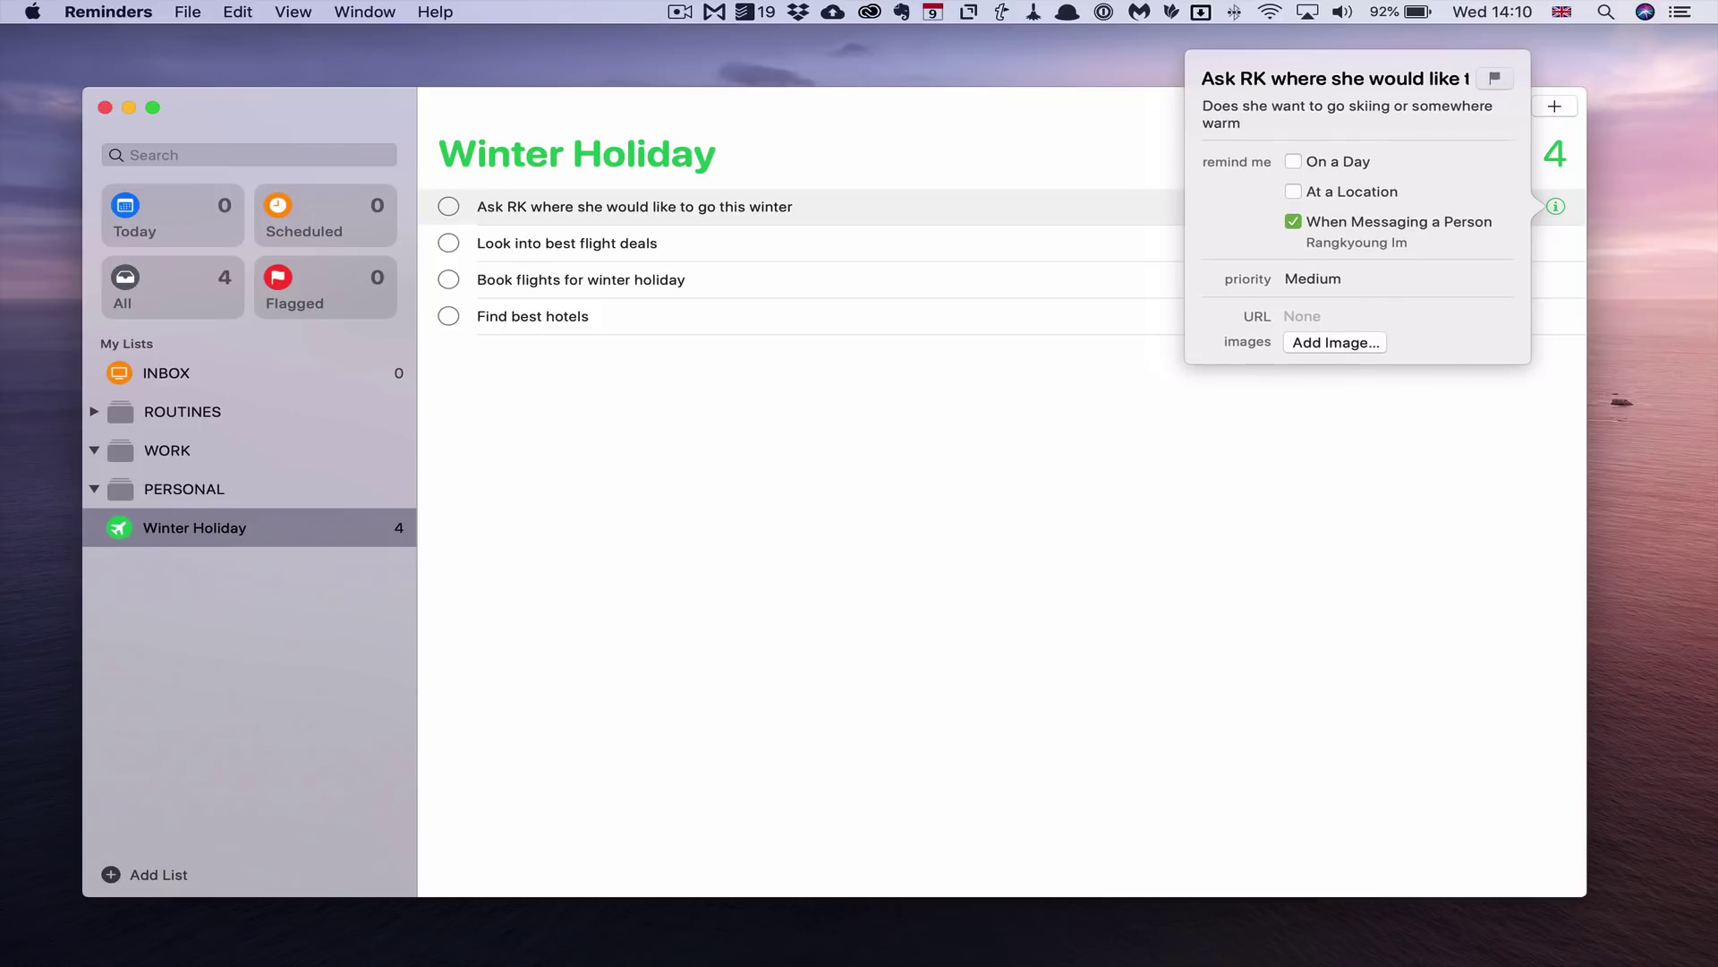
text(?)
key(Return)
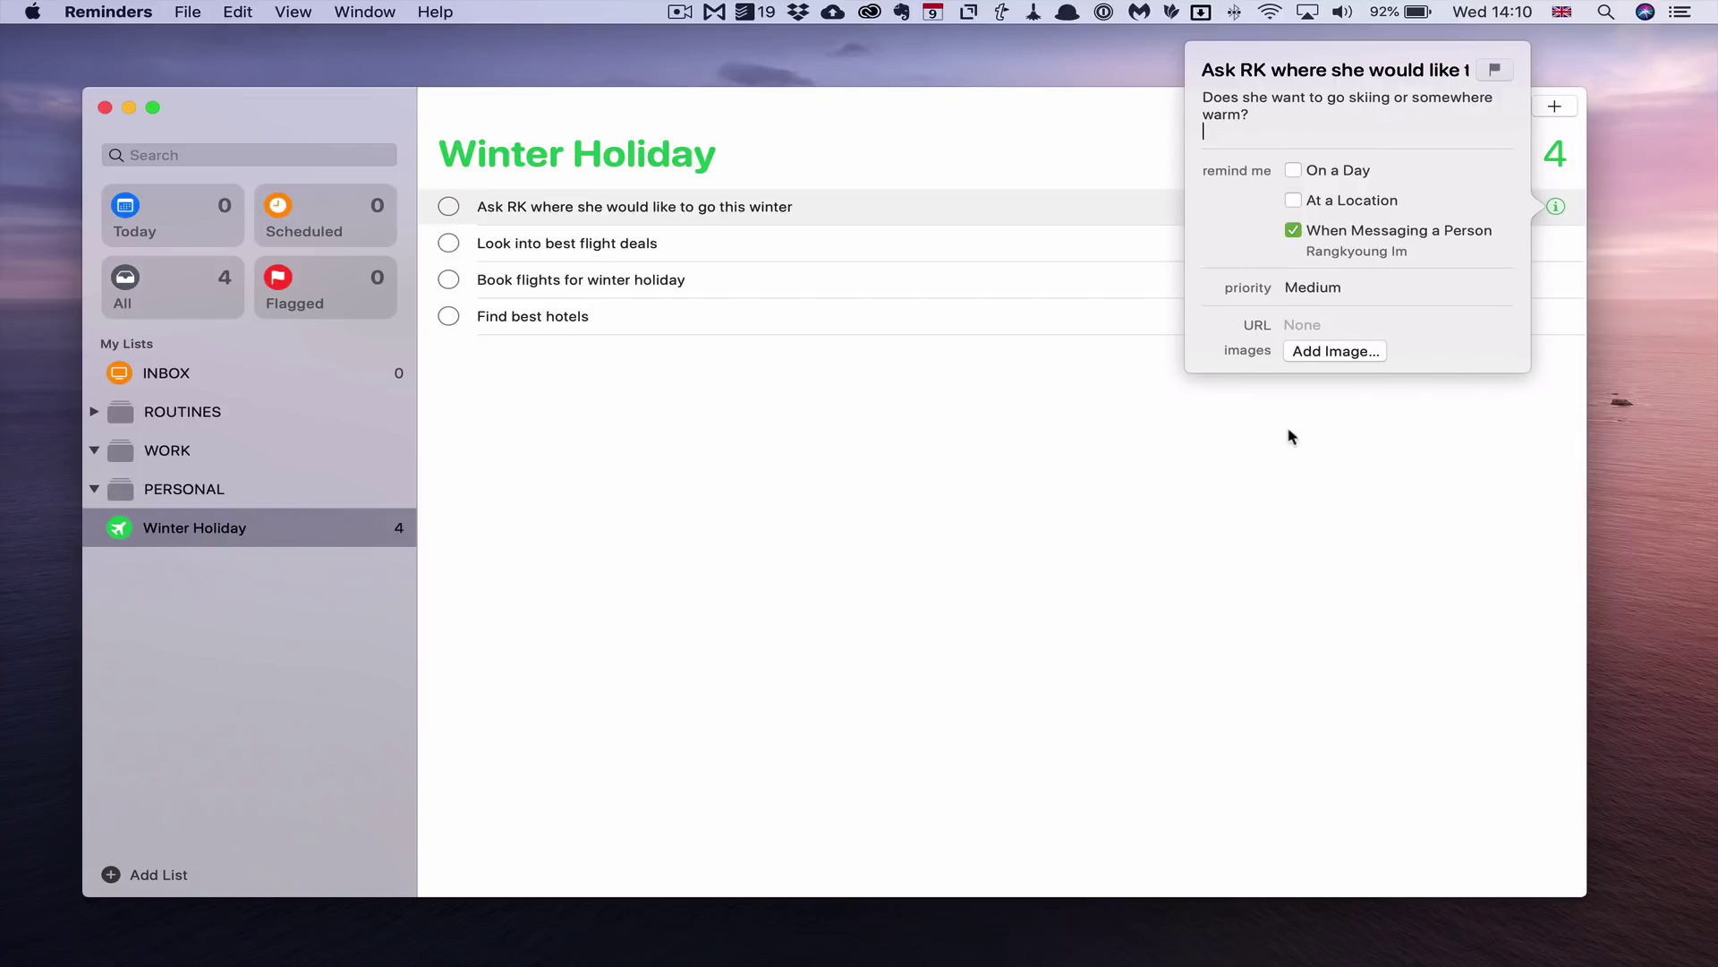
click(1298, 449)
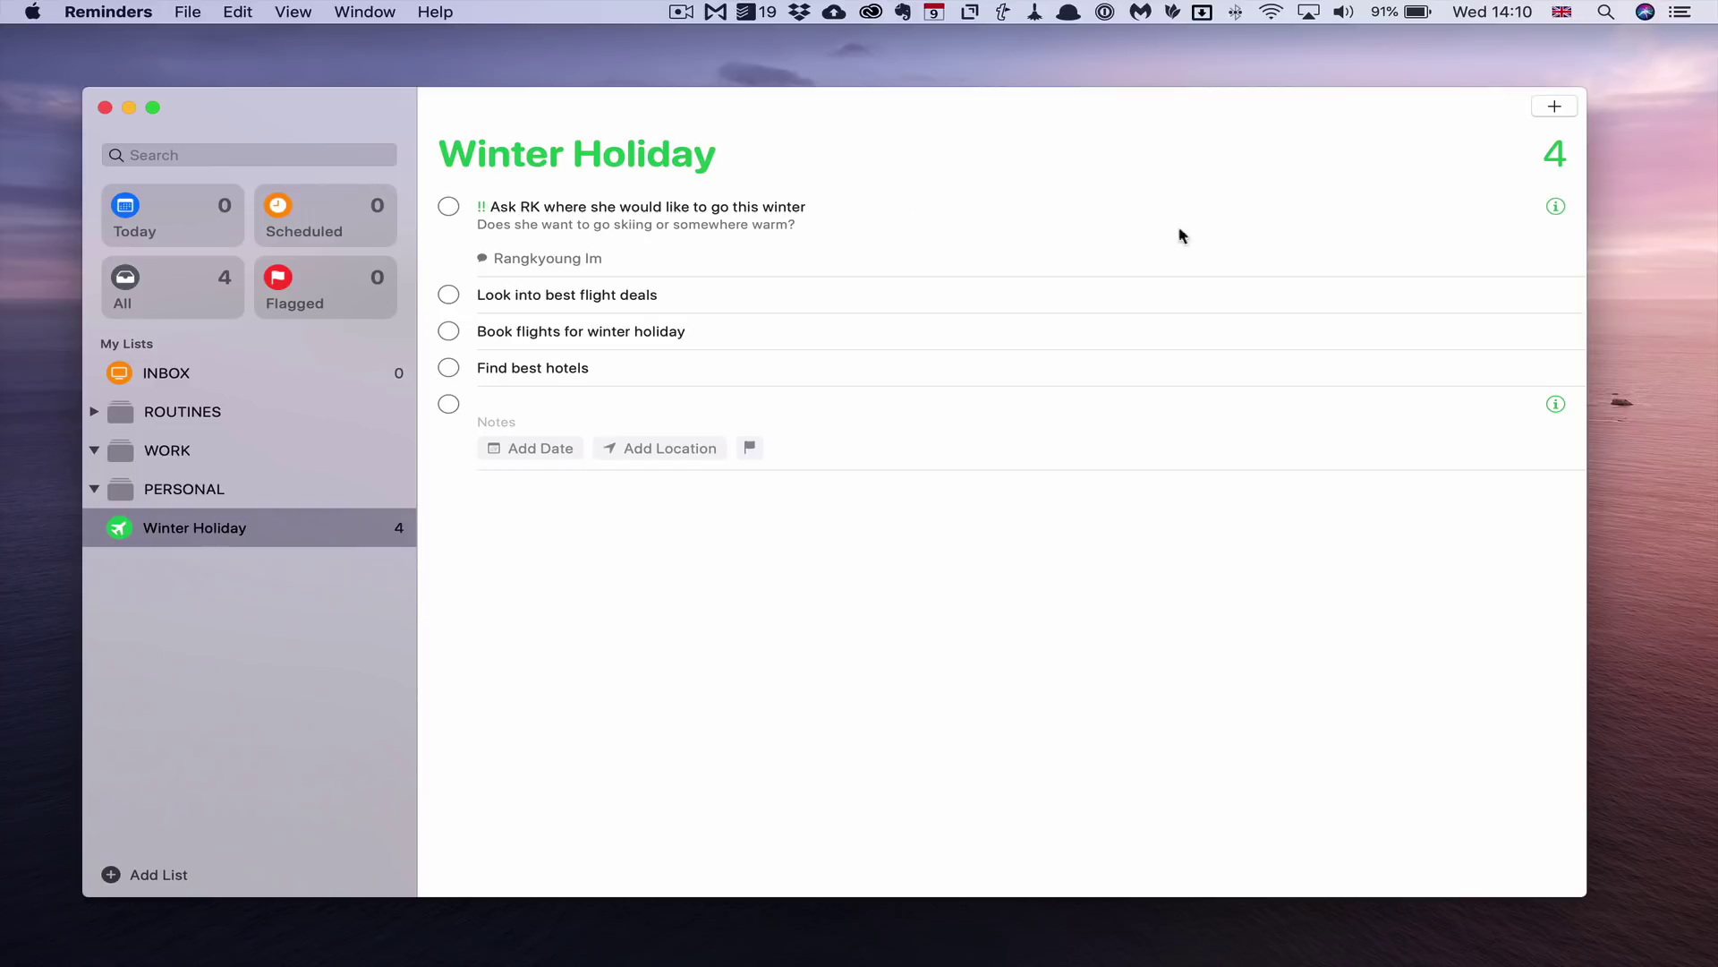
Set the first Winter Holiday reminder's priority to High and close its details
click(1555, 207)
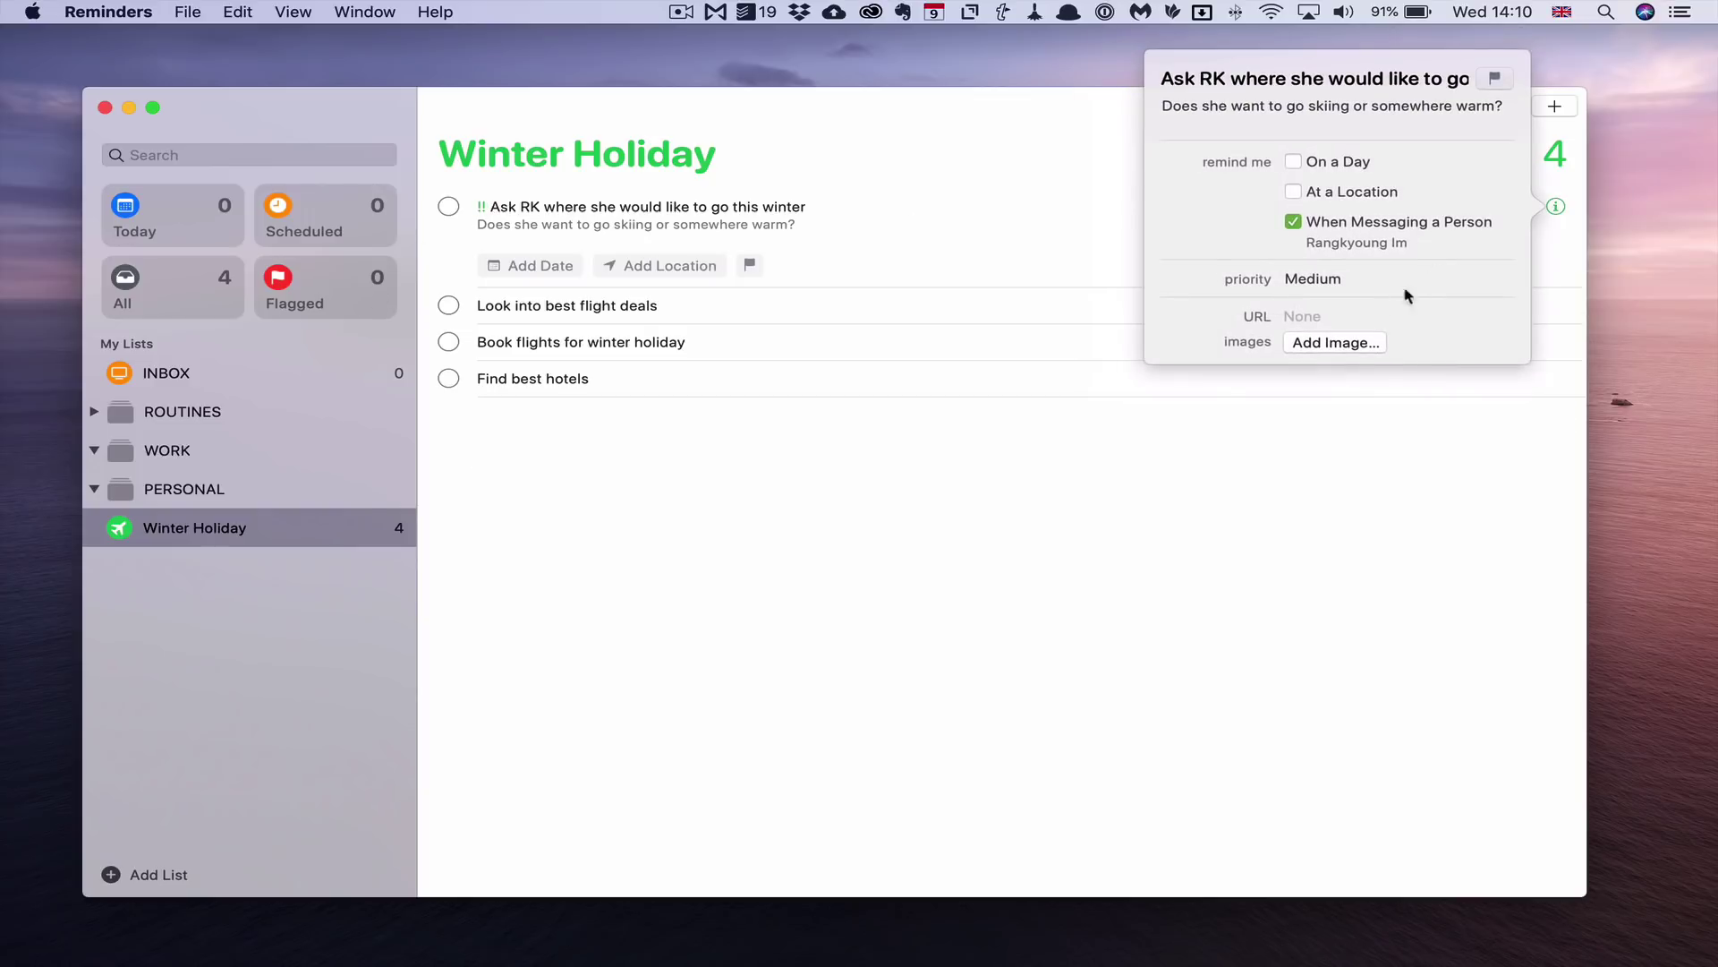
click(1347, 281)
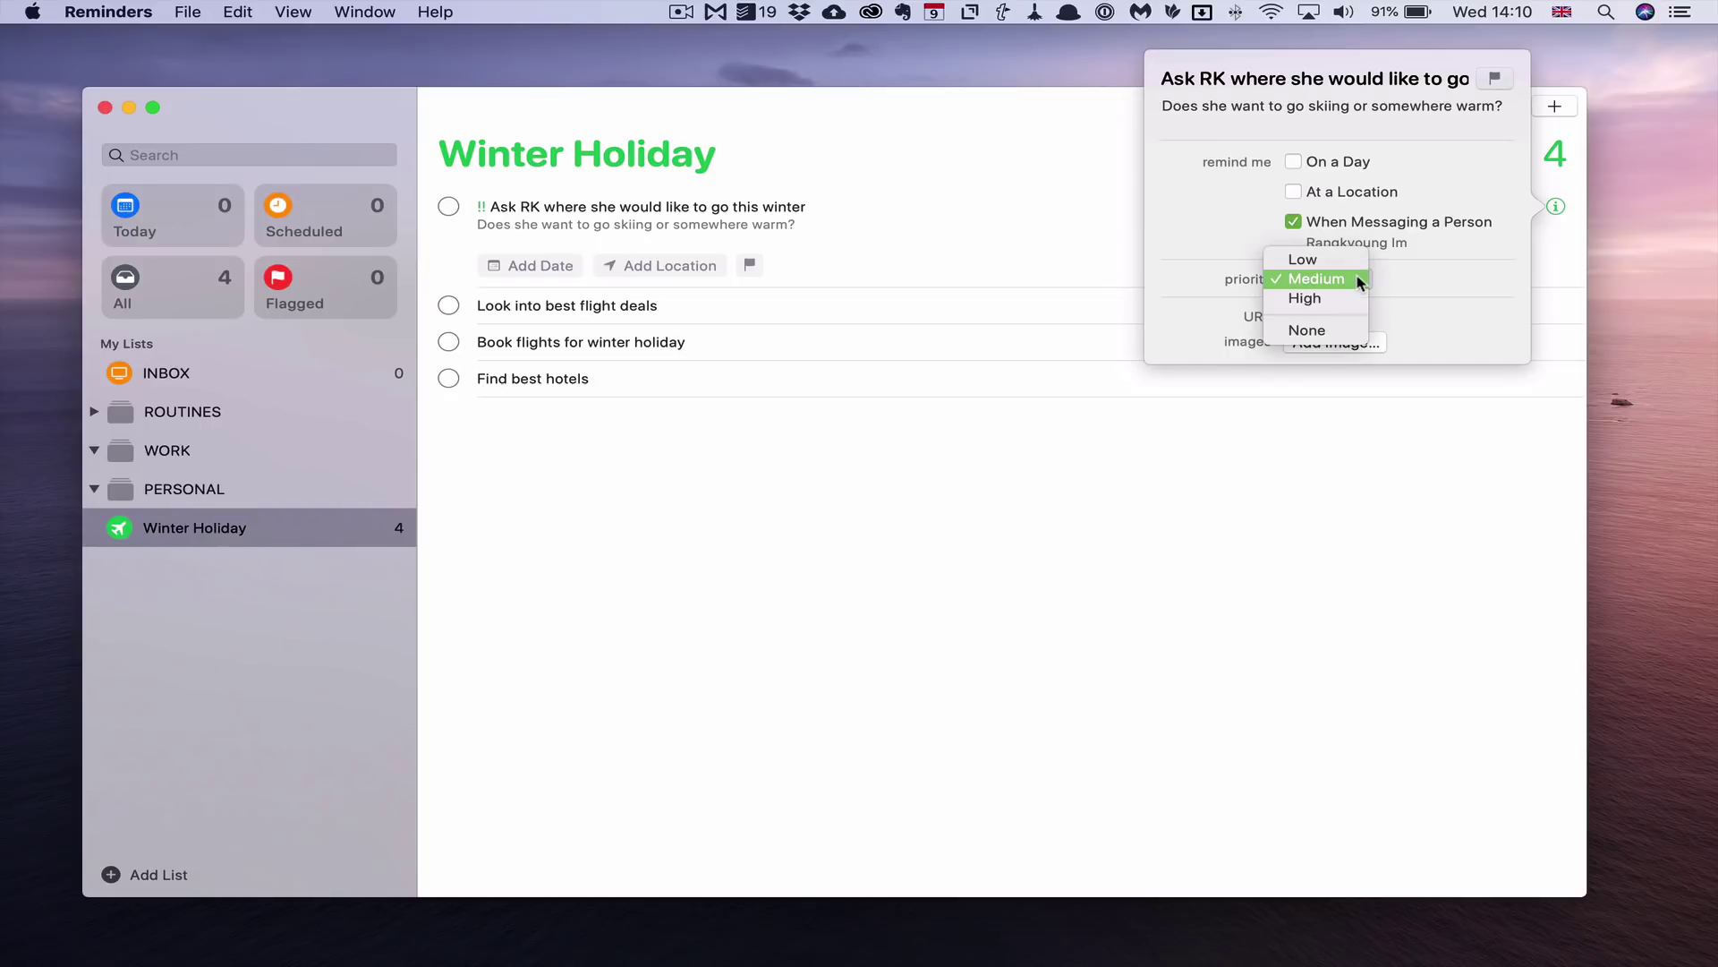
click(1305, 299)
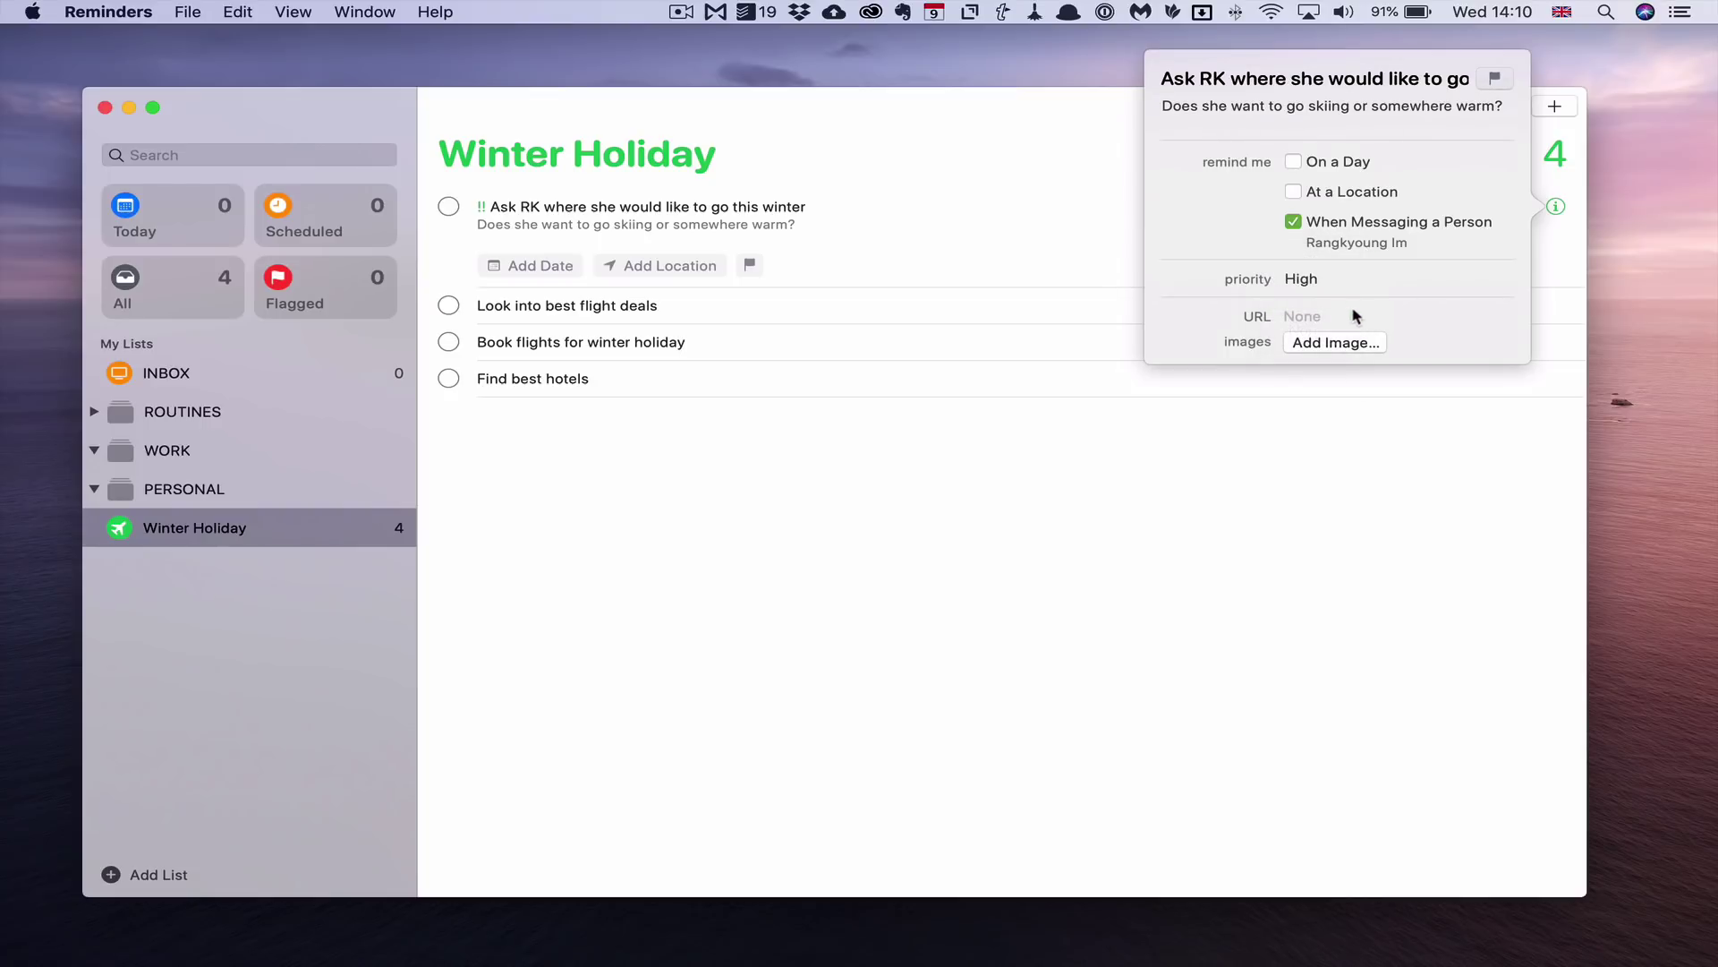
click(1335, 498)
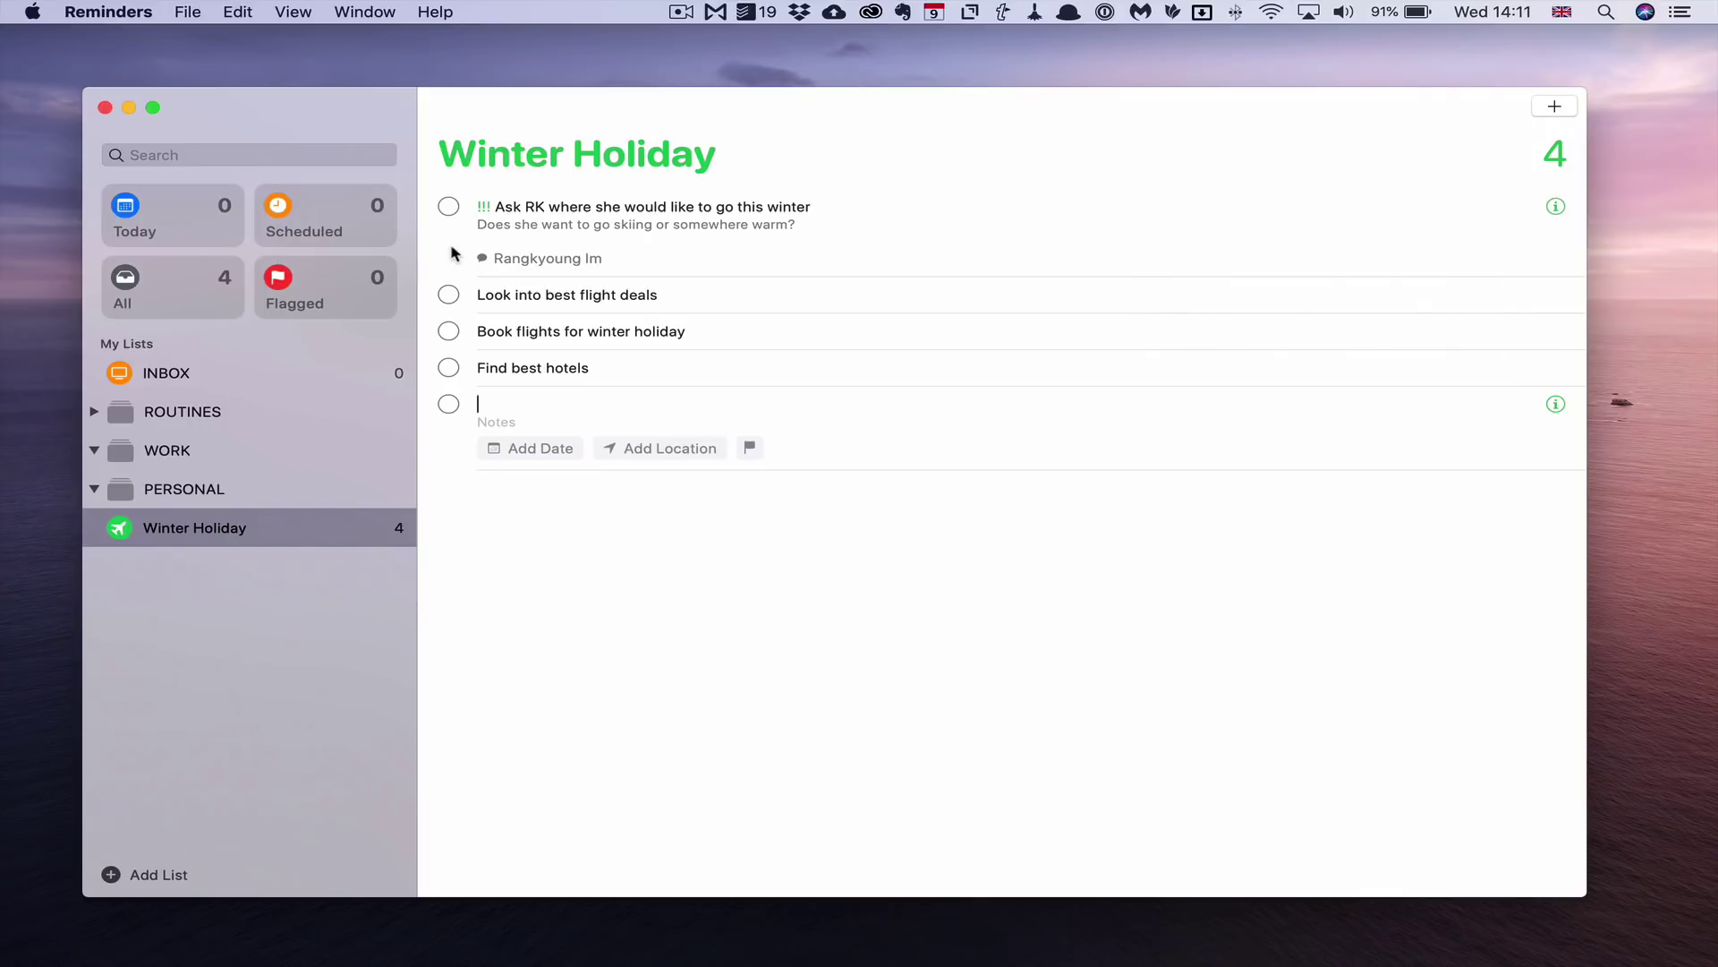
Review the Flagged reminders and all reminders across every list, and return to the Winter Holiday list
click(324, 287)
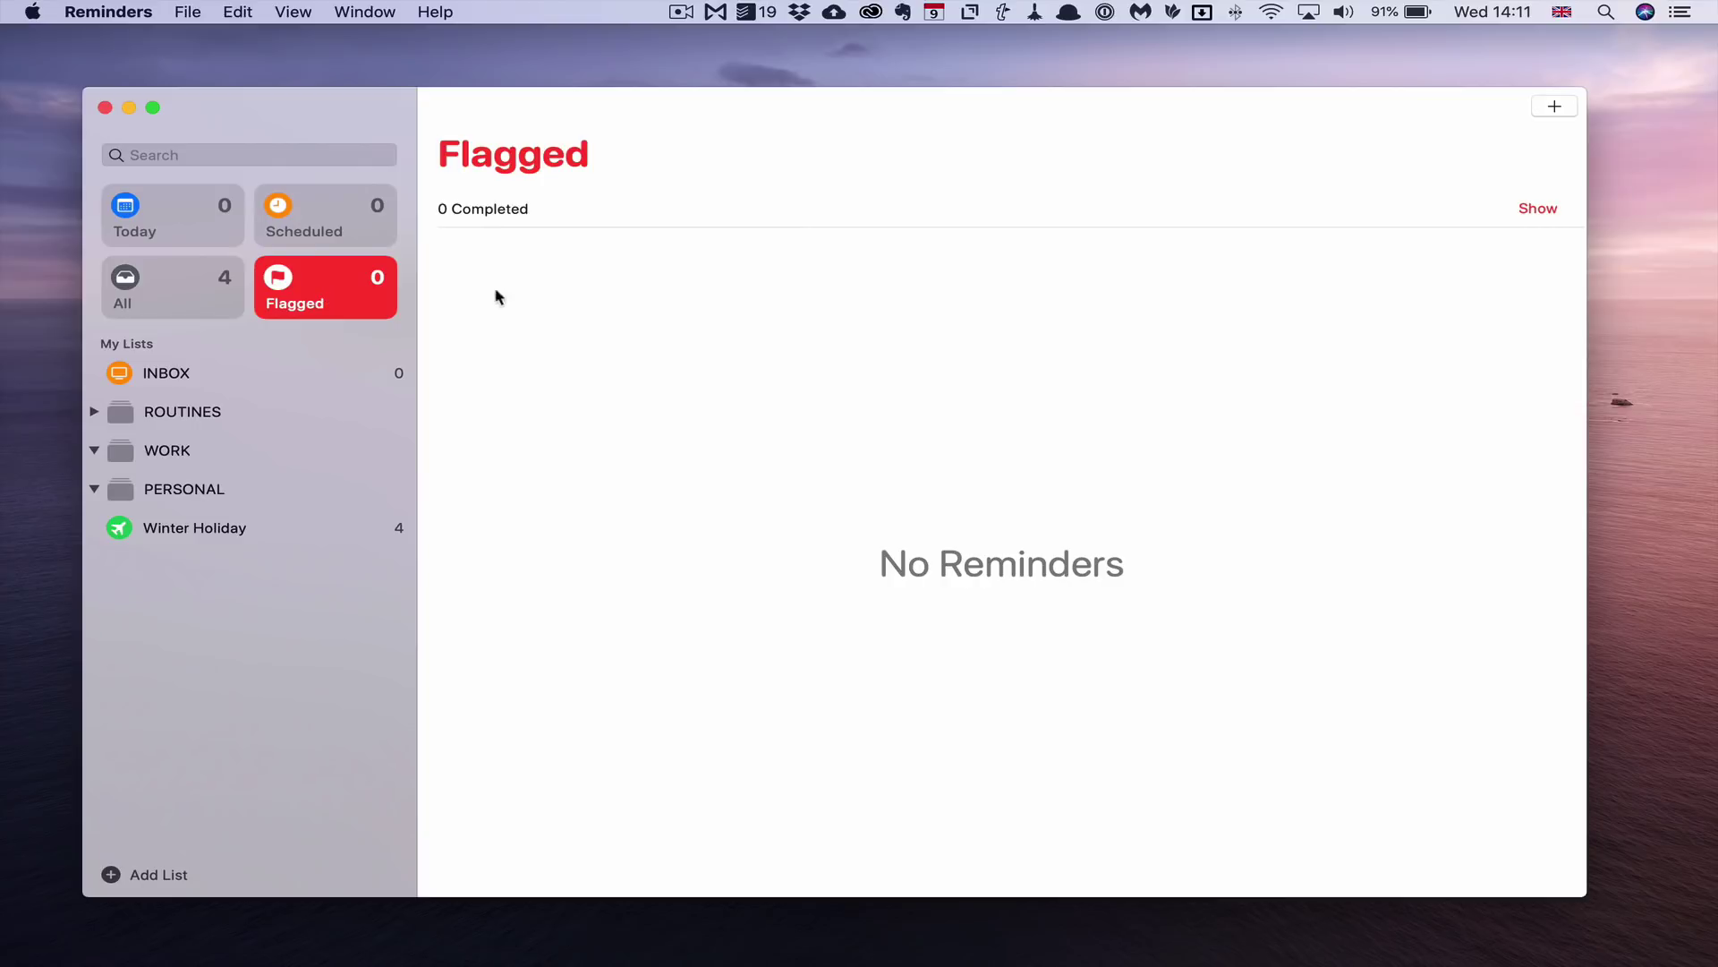
click(1527, 211)
click(1527, 211)
click(208, 275)
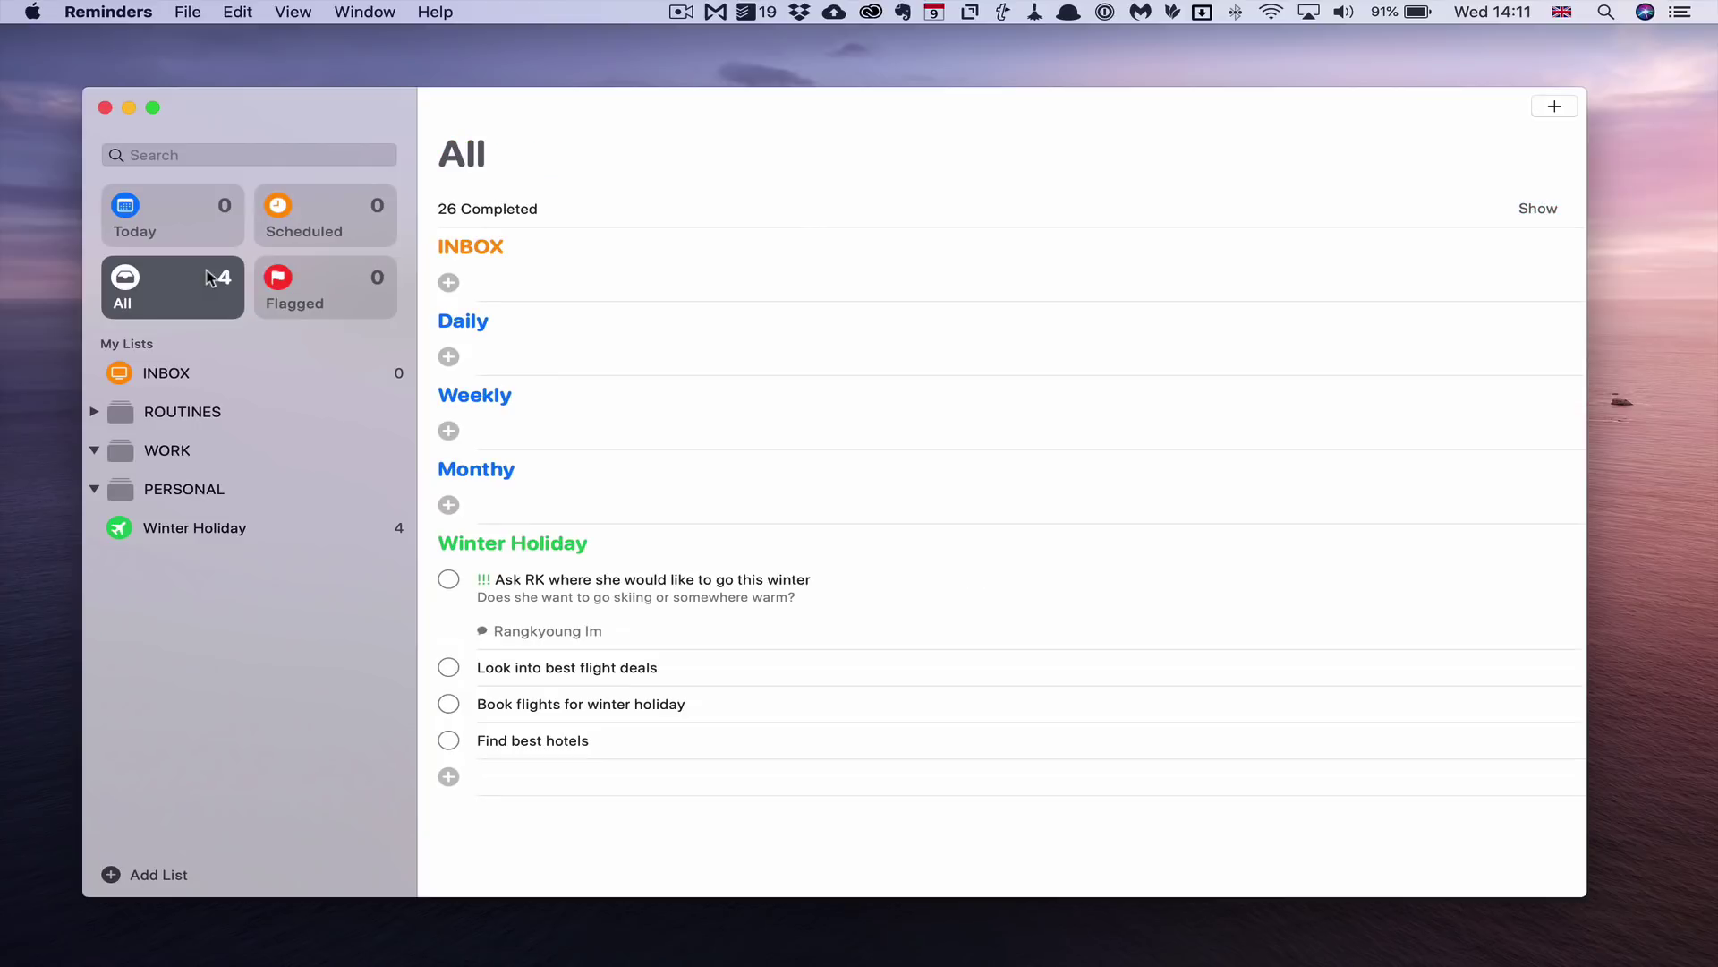
scroll(855, 799, down, 1)
click(182, 525)
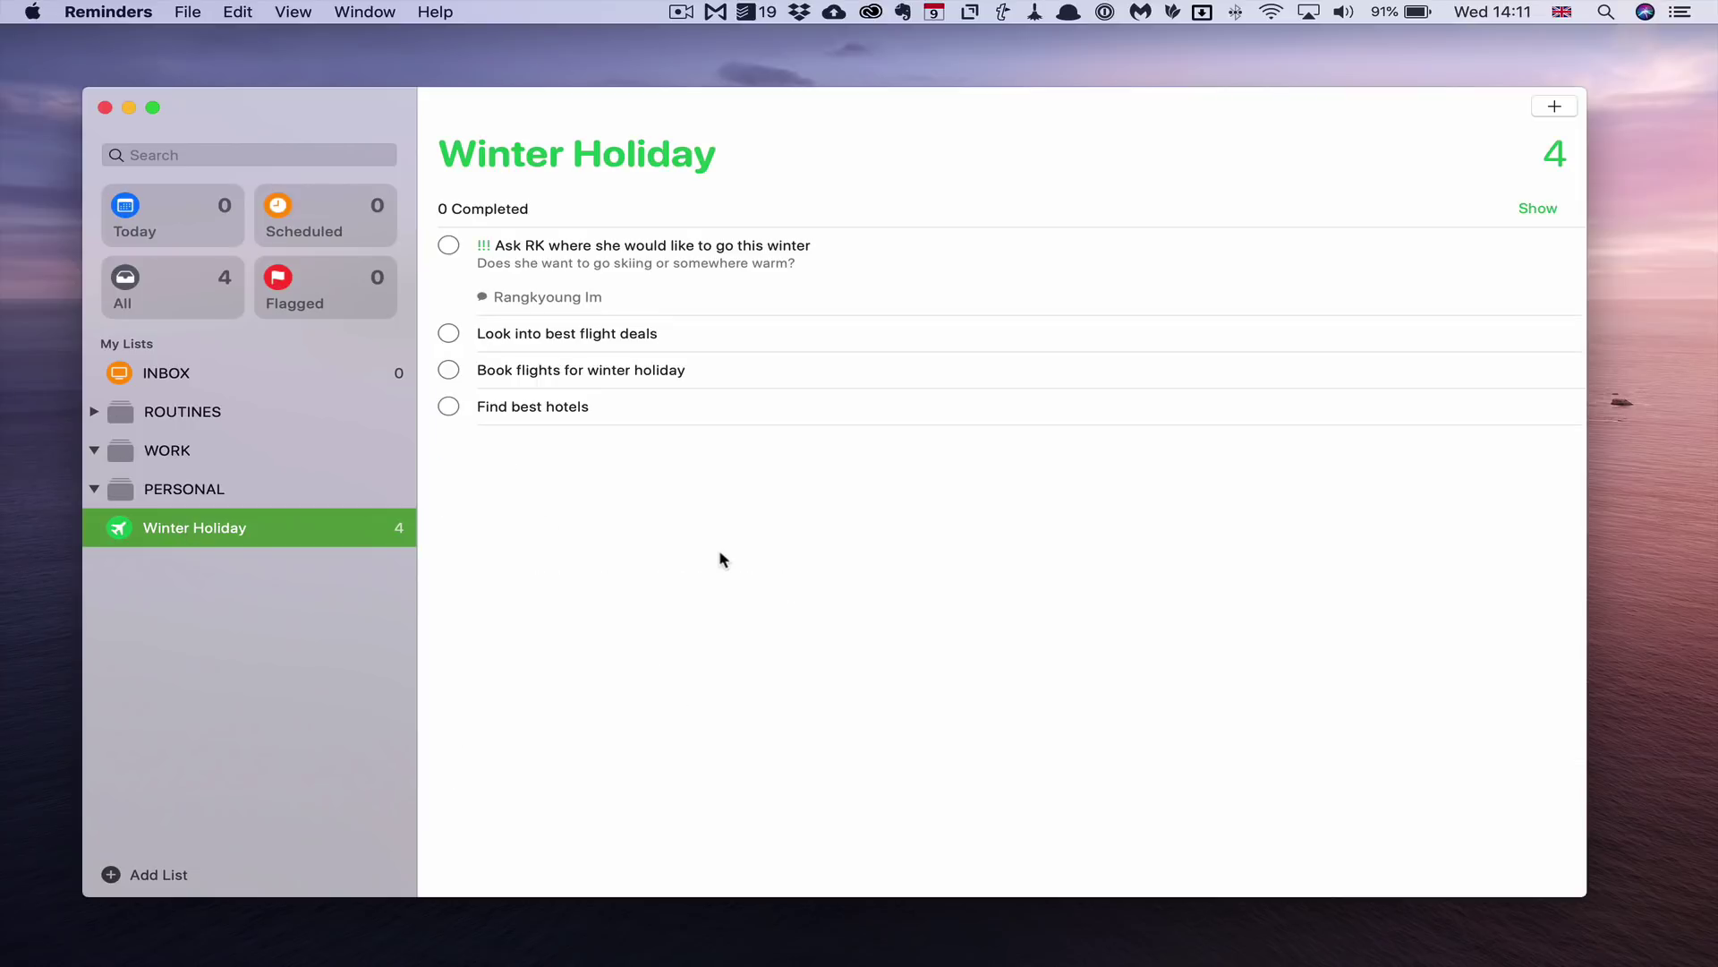